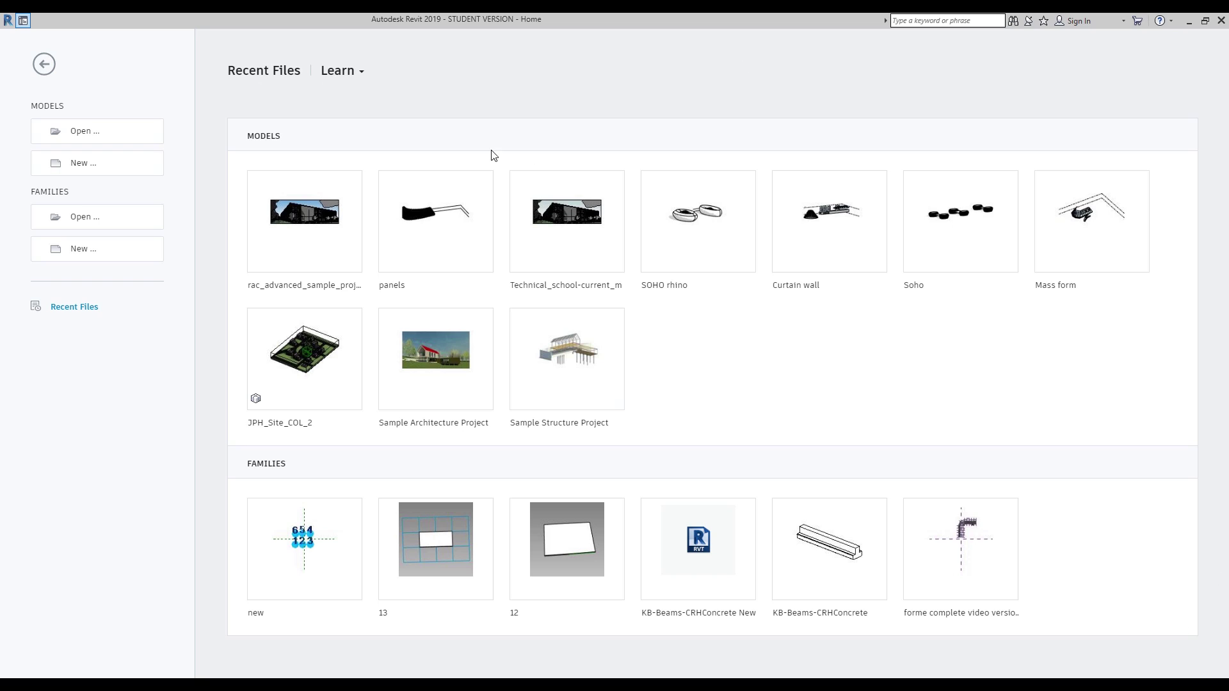
# Create a new project based on the Architectural Template.
pyautogui.click(135, 162)
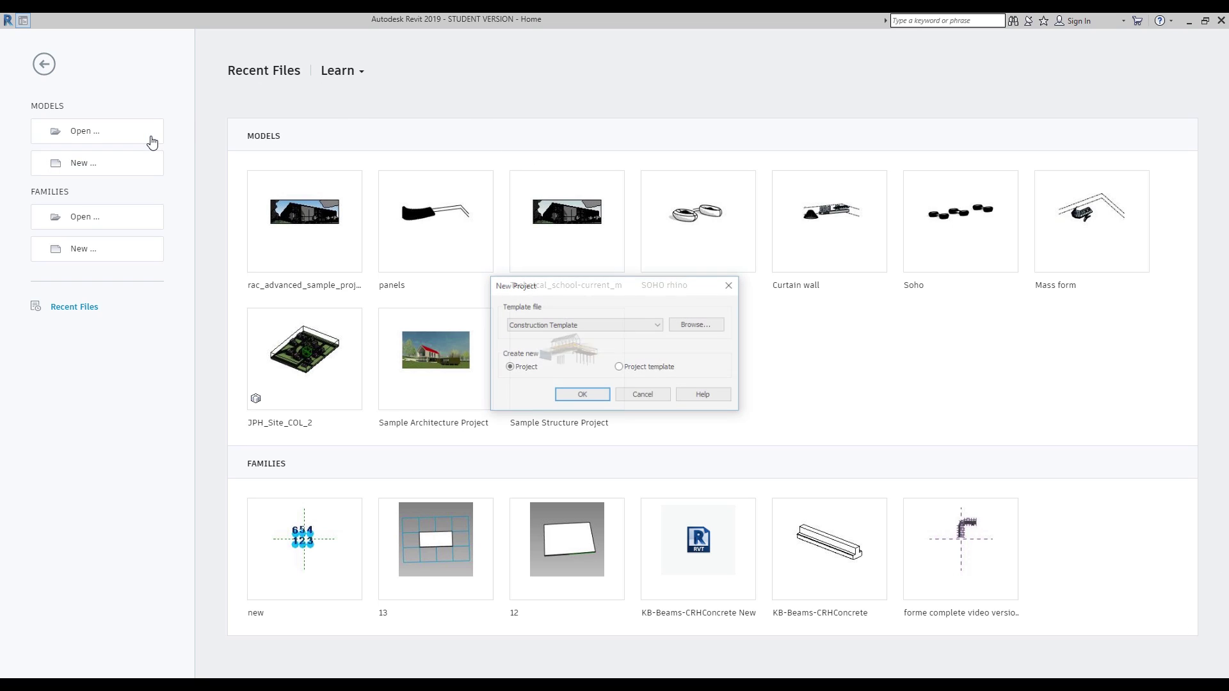
pyautogui.click(570, 326)
pyautogui.click(551, 361)
pyautogui.click(563, 325)
pyautogui.click(562, 354)
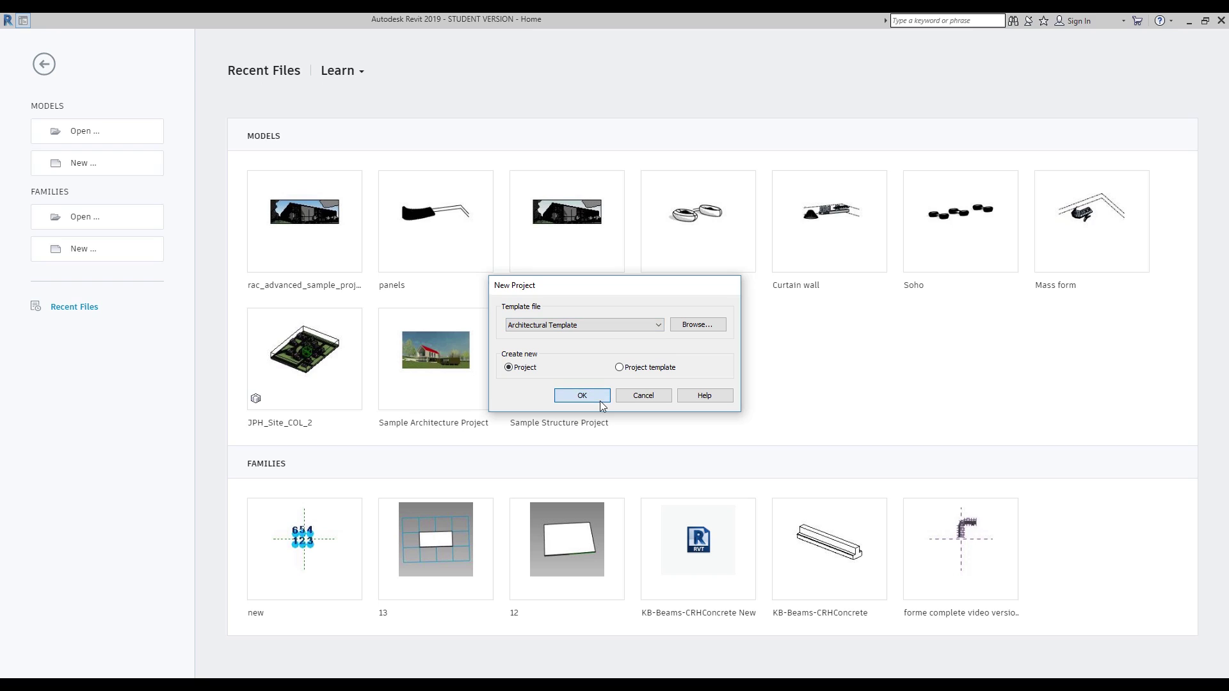
pyautogui.click(601, 401)
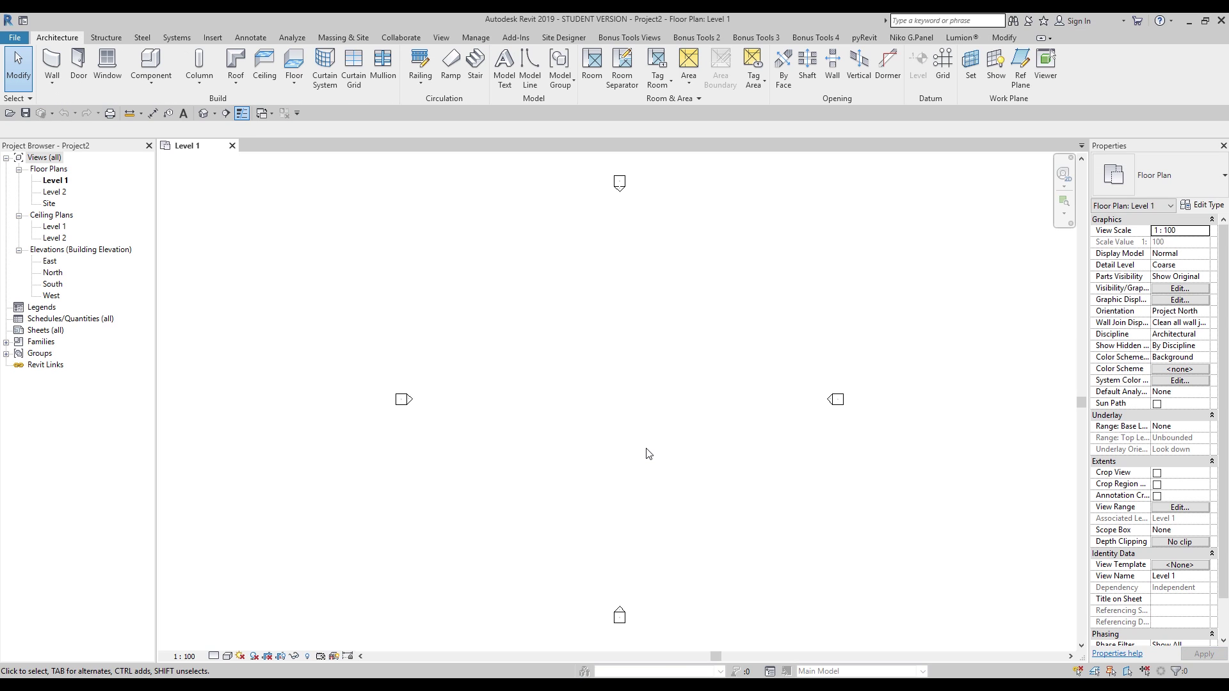
# In the default 3D view, draw a straight Generic - 200mm wall about 13400 mm long and 8000 mm high on Level 1.
pyautogui.click(205, 114)
pyautogui.scroll(2, 600, 417)
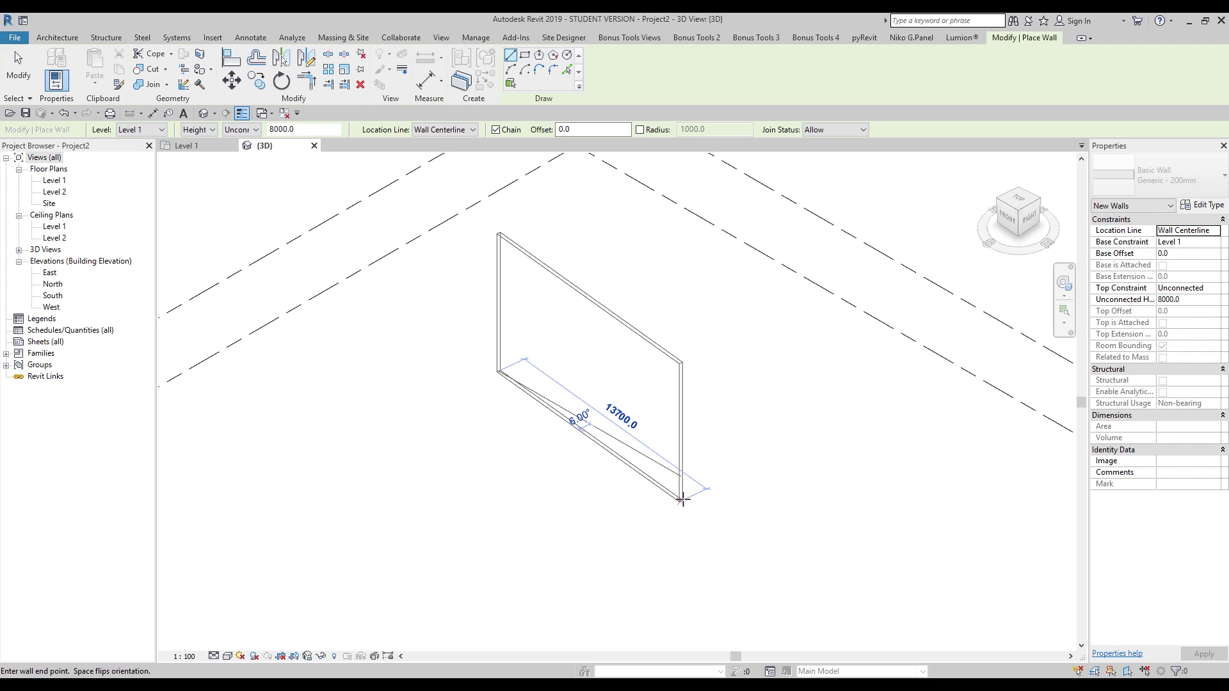
pyautogui.click(700, 487)
pyautogui.press('Escape')
pyautogui.press('Escape')
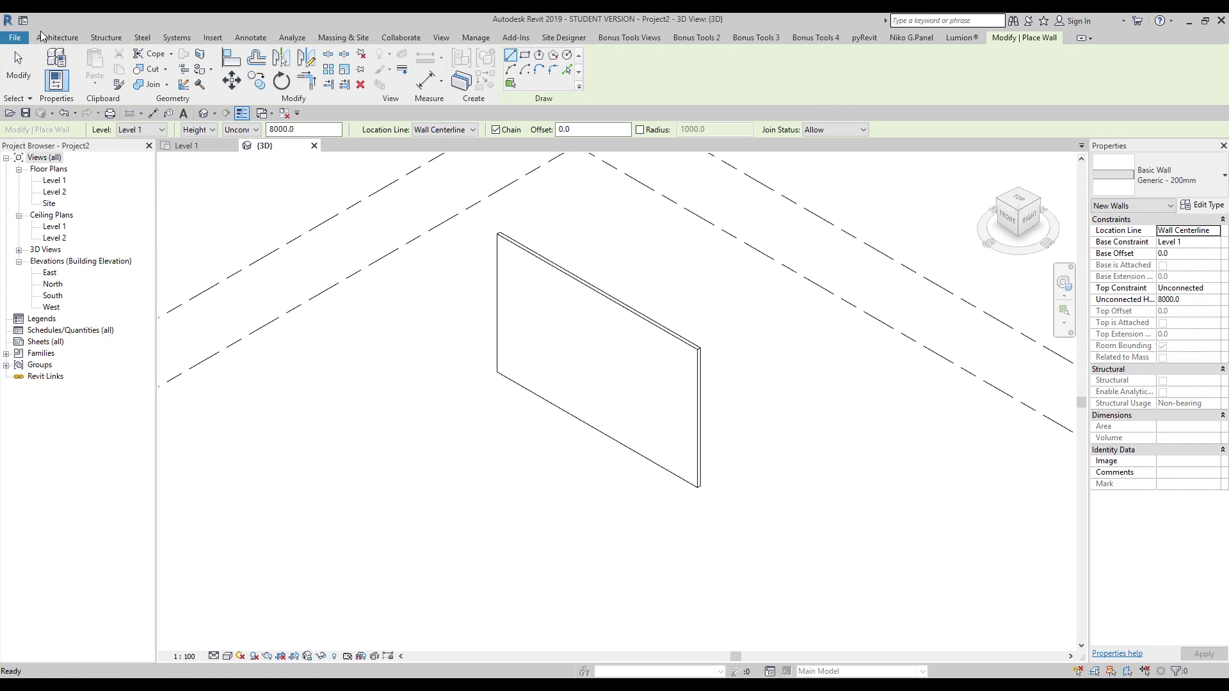
# Place two M_Single-Flush 0915 x 2134mm doors along the base of the wall.
pyautogui.click(57, 37)
pyautogui.click(99, 62)
pyautogui.click(534, 382)
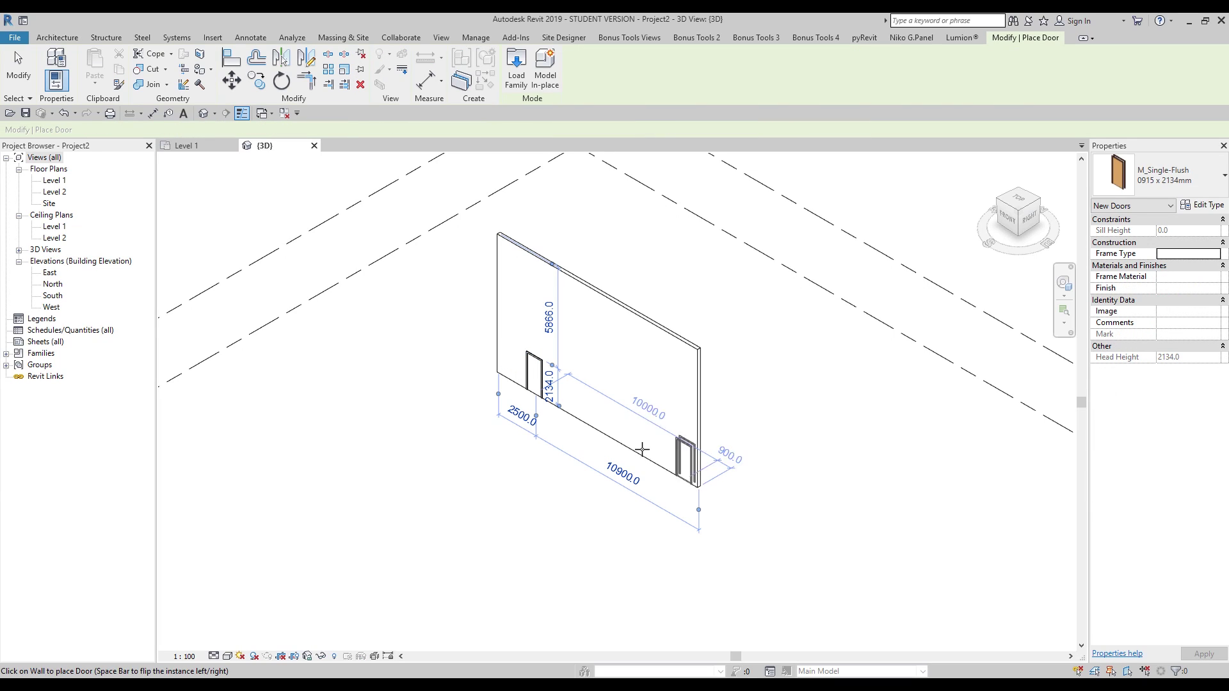
pyautogui.click(638, 445)
# Place four M_Fixed 0406 x 0610mm windows at different heights and positions on the wall.
pyautogui.click(44, 39)
pyautogui.click(106, 64)
pyautogui.click(592, 396)
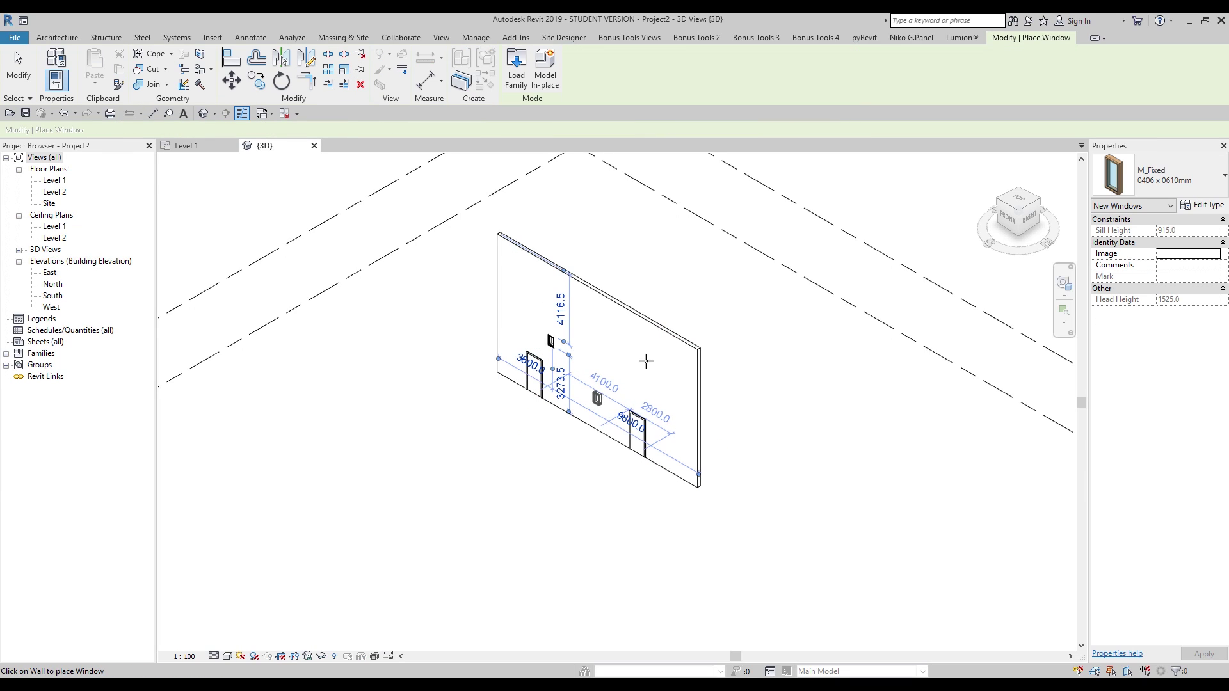
pyautogui.click(645, 362)
pyautogui.click(669, 415)
pyautogui.click(541, 340)
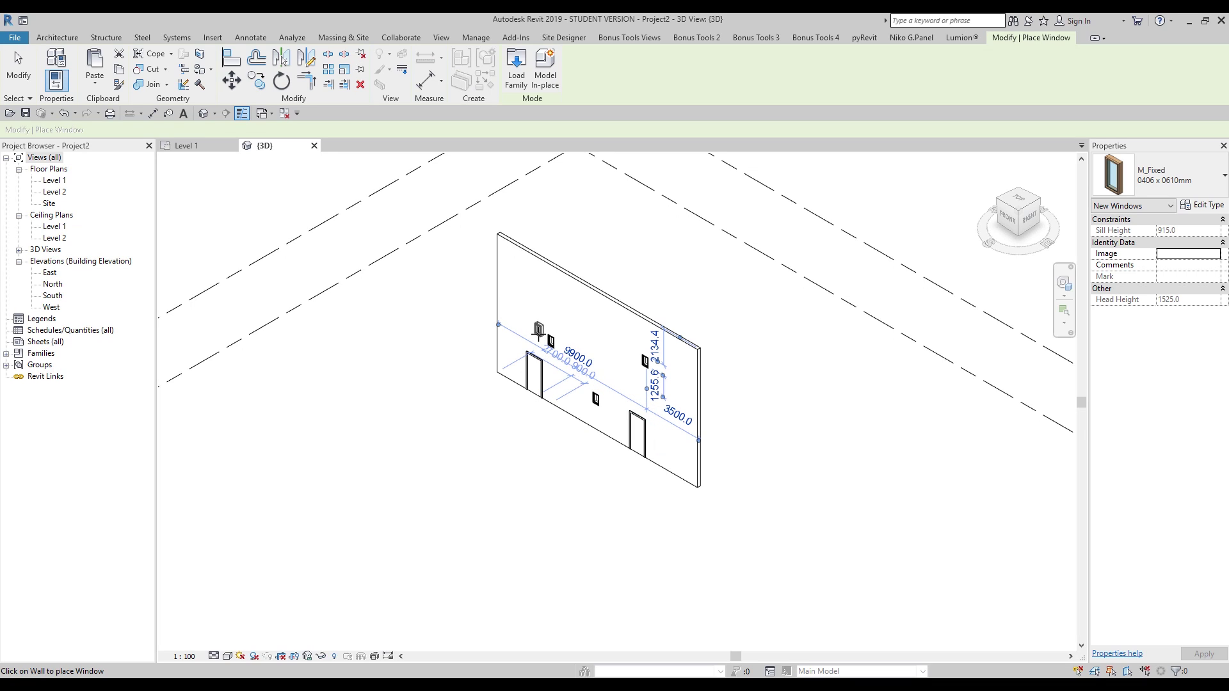
pyautogui.click(512, 300)
pyautogui.press('Escape')
pyautogui.press('Escape')
# Set the 3D view's visual style to Shaded and orbit to look at the wall from the front.
pyautogui.scroll(4, 584, 370)
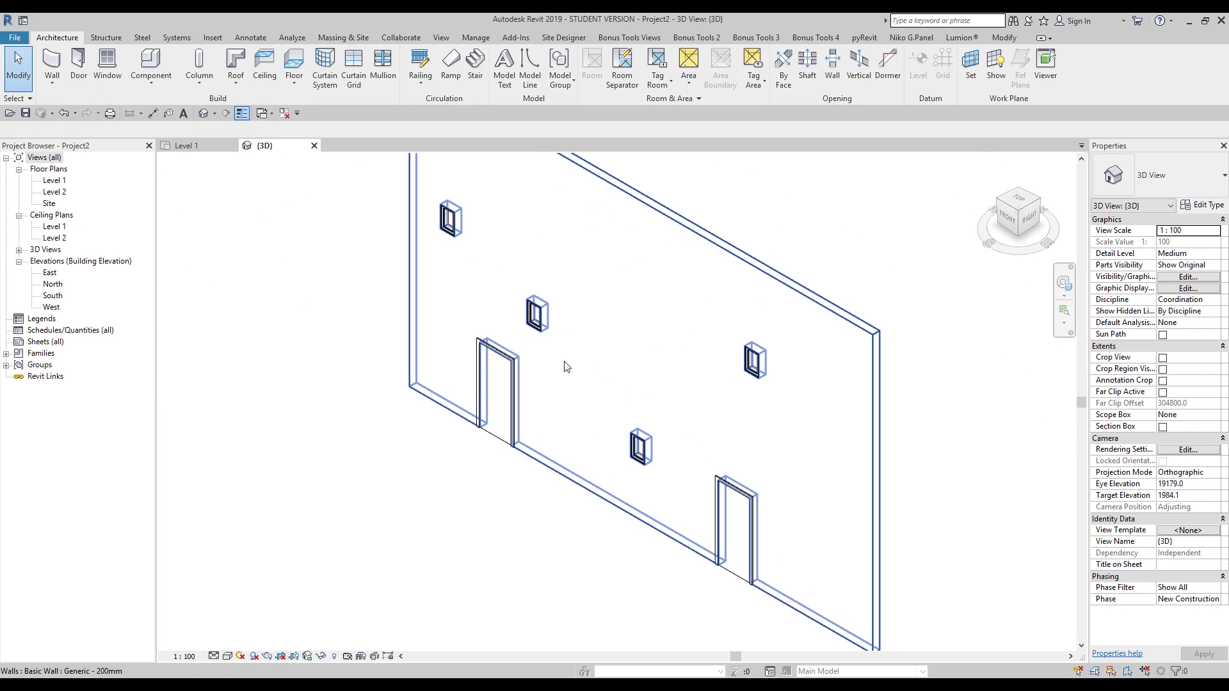
pyautogui.click(230, 656)
pyautogui.click(256, 604)
pyautogui.keyDown('shift'); pyautogui.moveTo(558, 480); pyautogui.dragTo(455, 568, button='middle'); pyautogui.keyUp('shift')
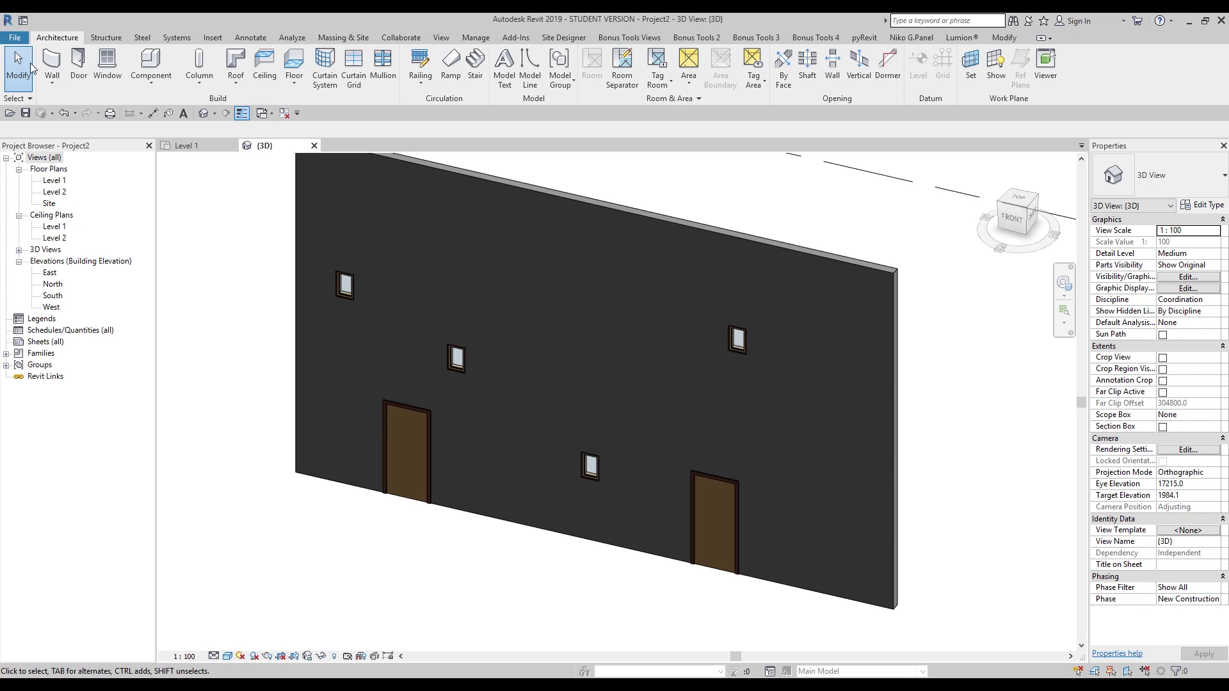
# Create a new family from the Metric Generic Model face based.rft template.
pyautogui.click(15, 37)
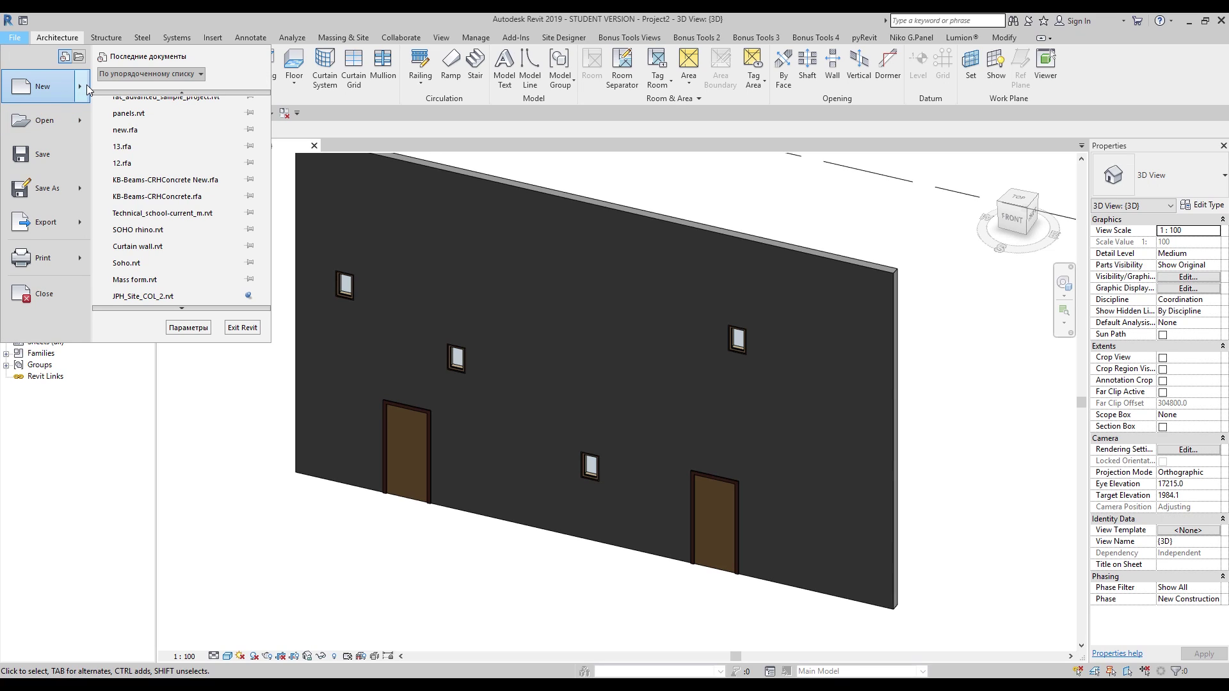
pyautogui.moveTo(87, 85)
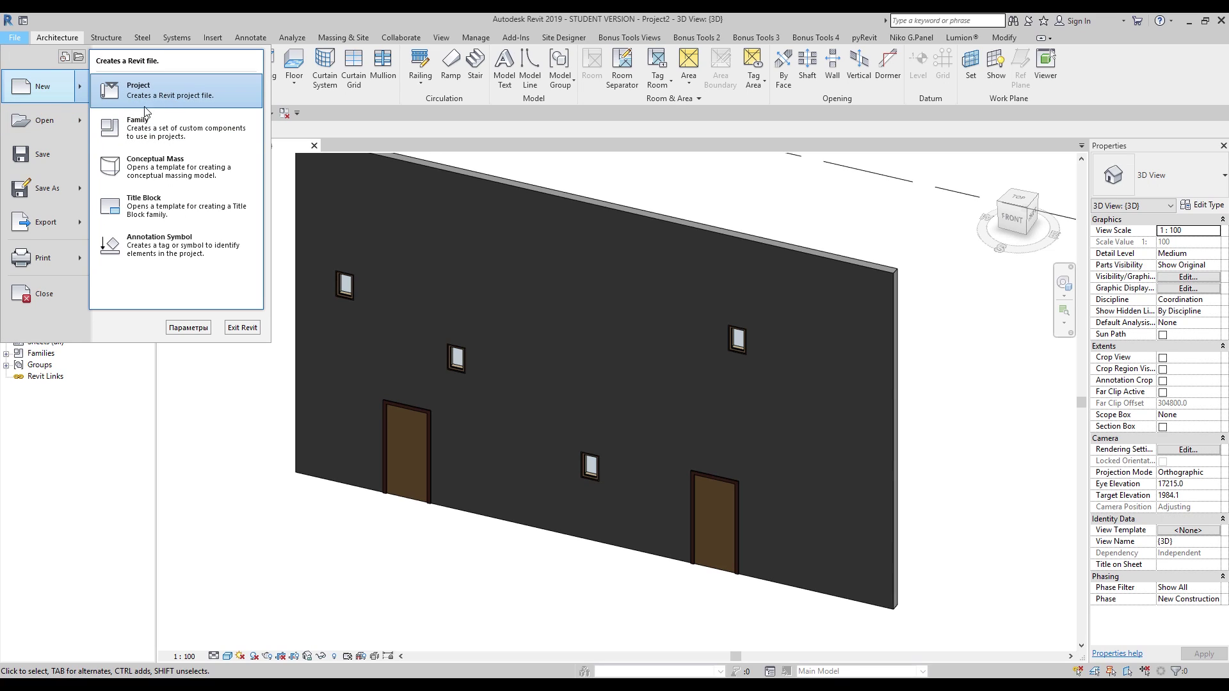
pyautogui.click(138, 127)
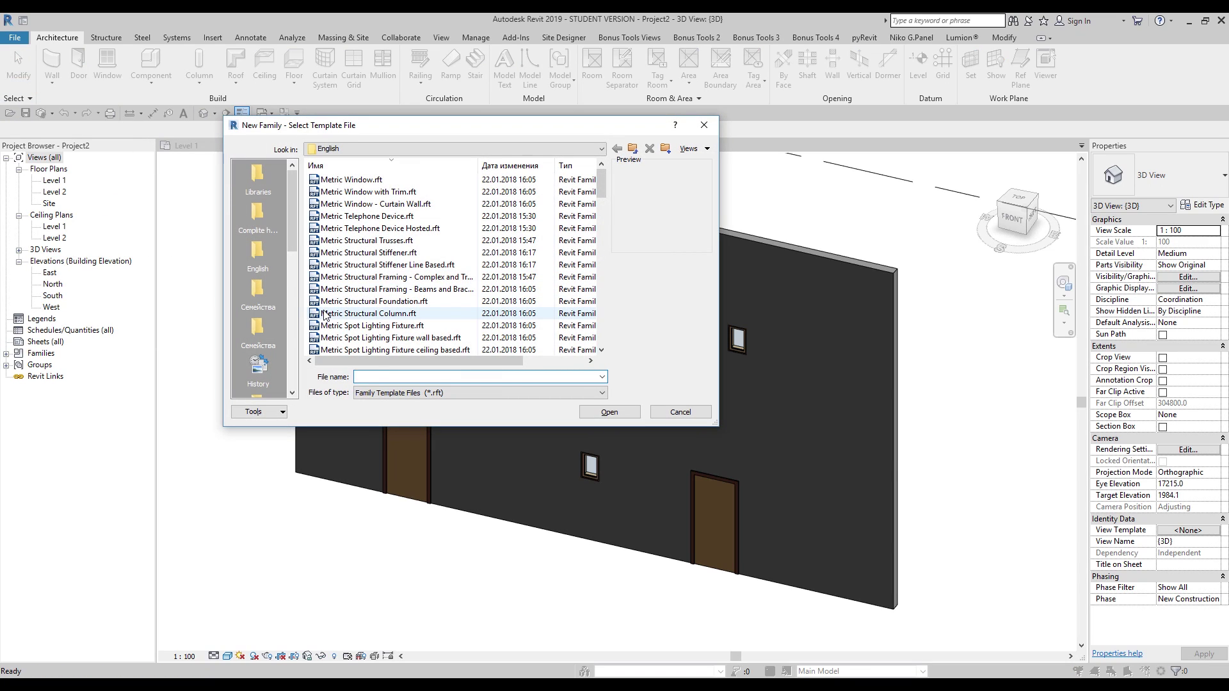
pyautogui.moveTo(601, 183); pyautogui.dragTo(608, 269)
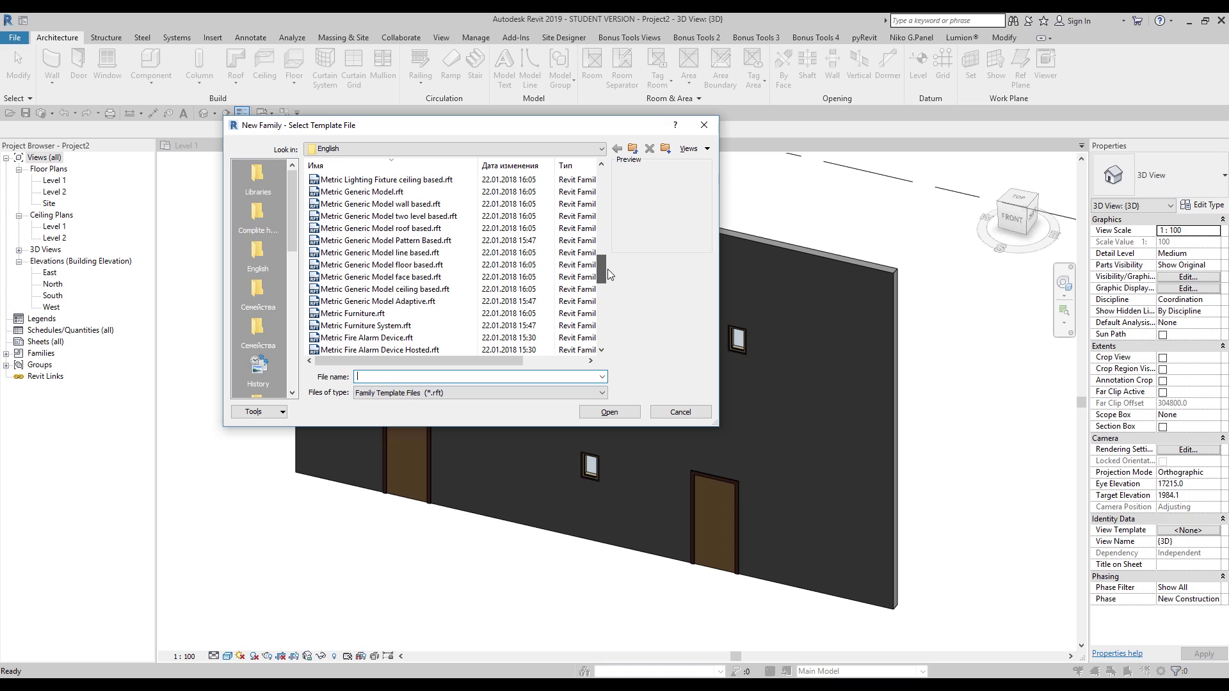
pyautogui.click(438, 279)
pyautogui.click(600, 410)
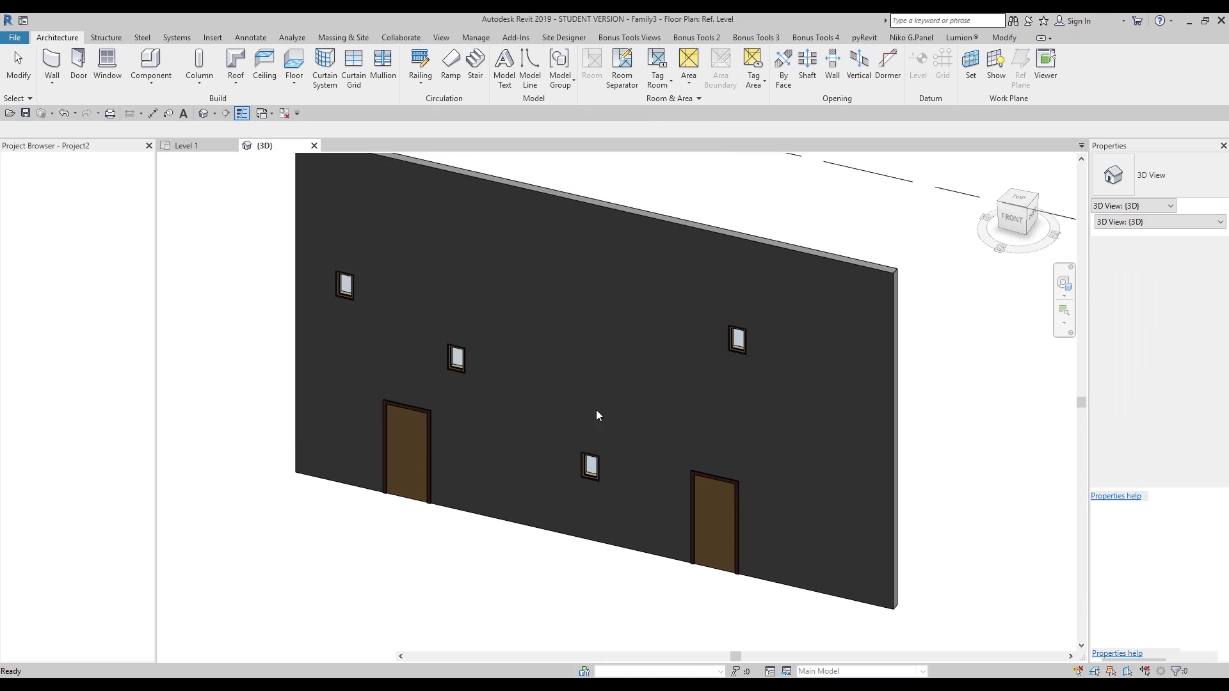
pyautogui.moveTo(558, 443); pyautogui.dragTo(483, 440, button='middle')
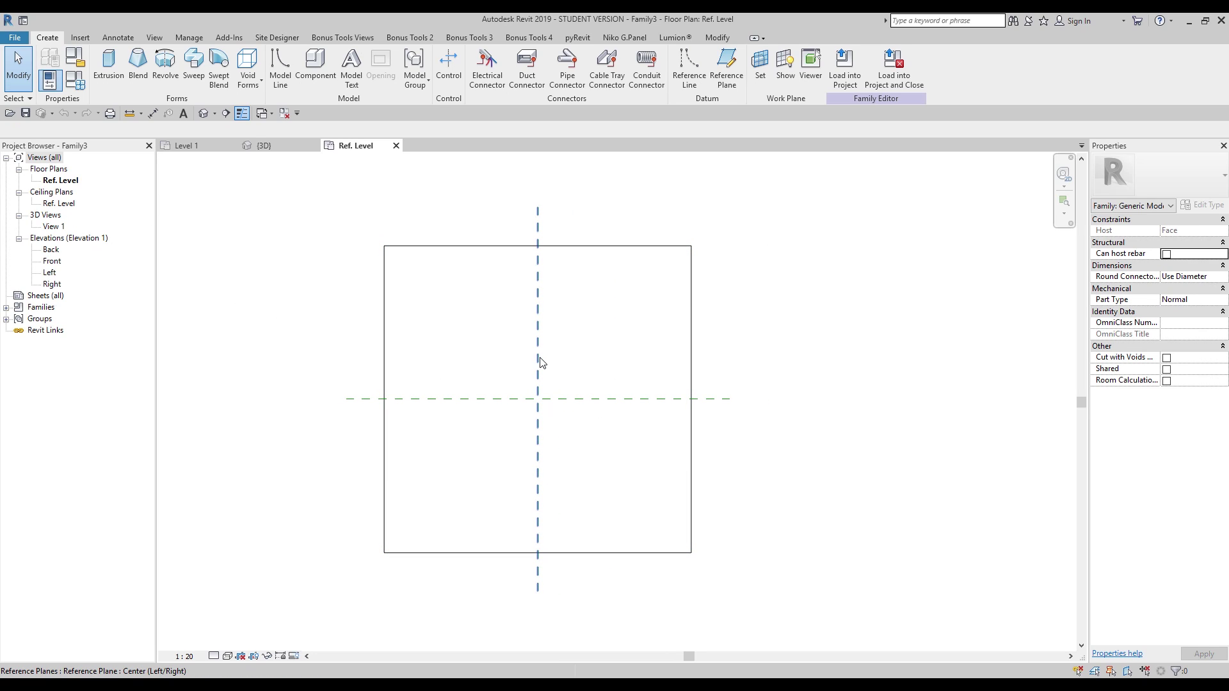
# View the family's host block in the default 3D view and open the Back elevation.
pyautogui.click(204, 114)
pyautogui.scroll(2, 554, 357)
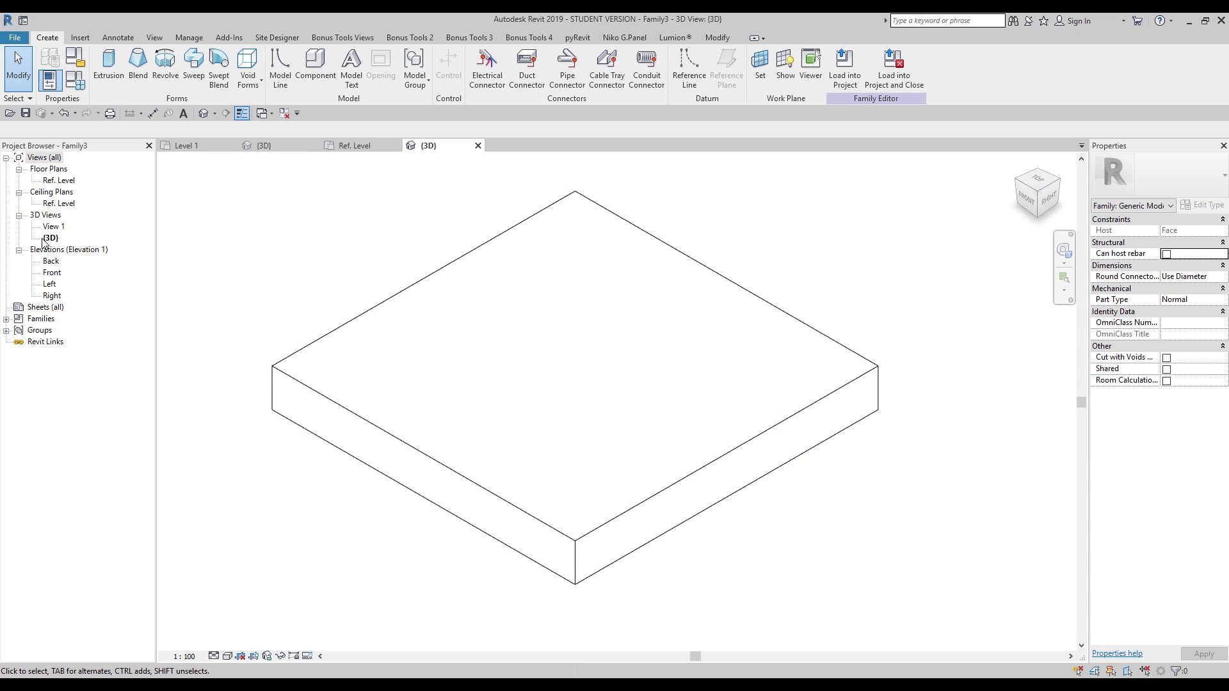
pyautogui.doubleClick(51, 261)
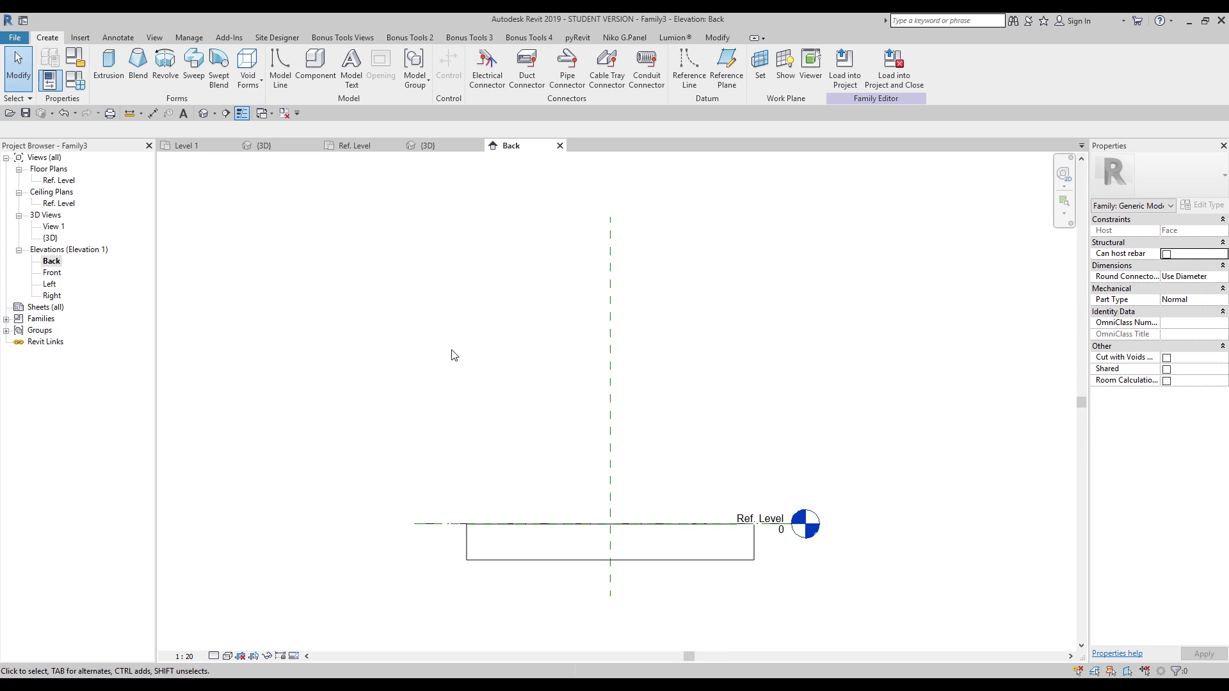
pyautogui.scroll(6, 603, 412)
pyautogui.moveTo(606, 472); pyautogui.dragTo(612, 429, button='middle')
# Start an extrusion and sketch a rectangle about 690 mm wide and 145 mm high resting on the host's top face.
pyautogui.click(104, 64)
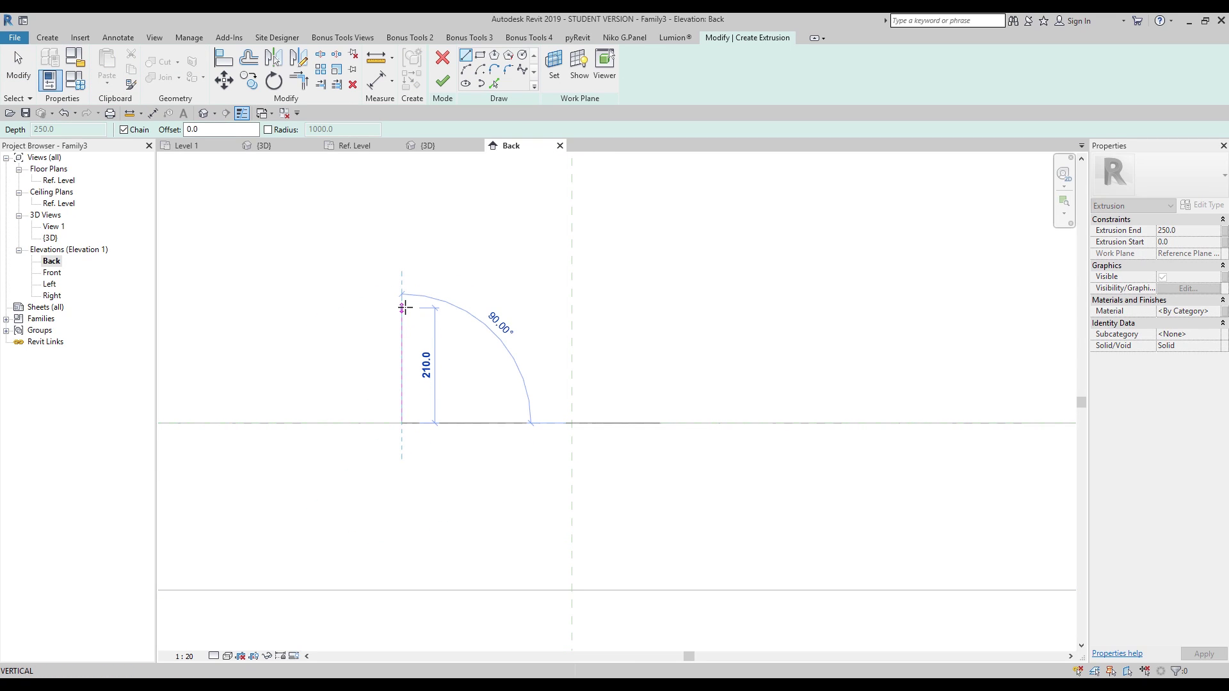
pyautogui.click(402, 345)
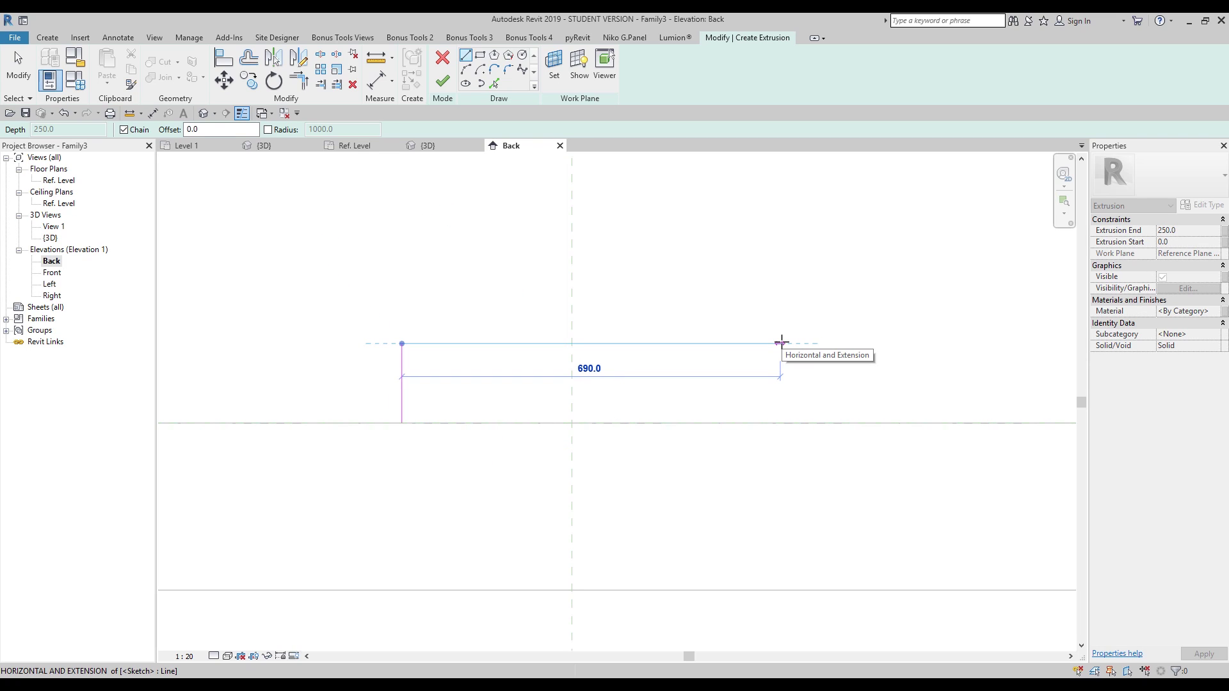
pyautogui.click(781, 343)
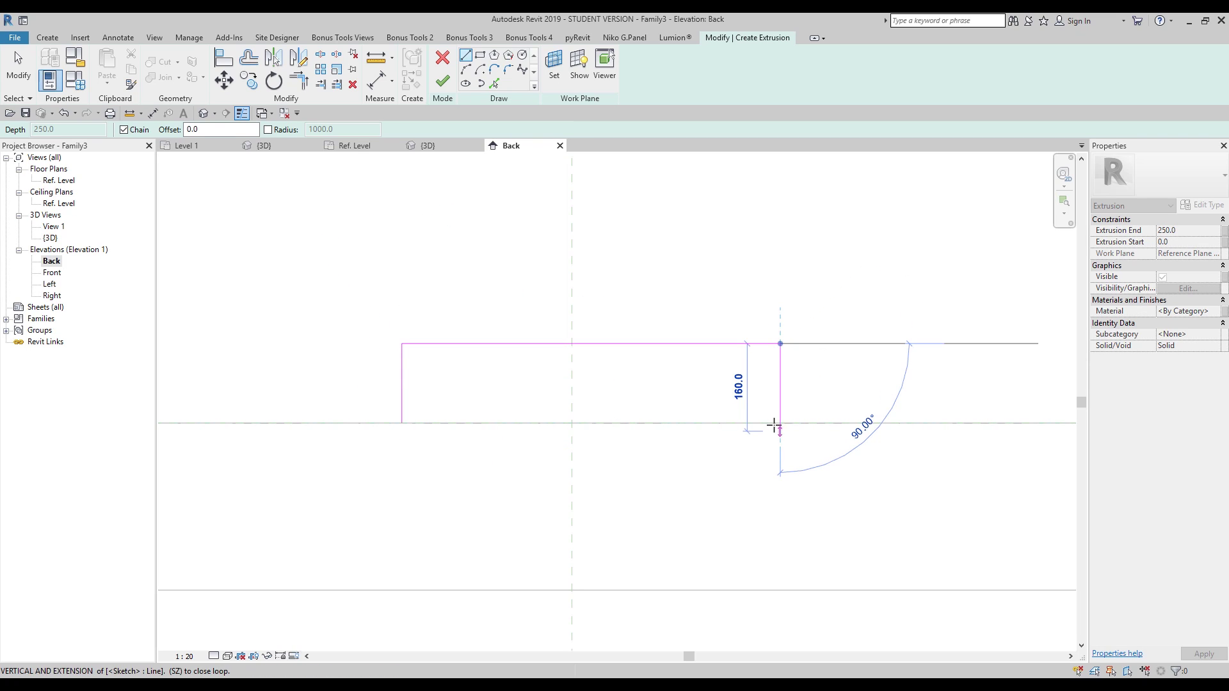
pyautogui.click(781, 423)
pyautogui.click(403, 423)
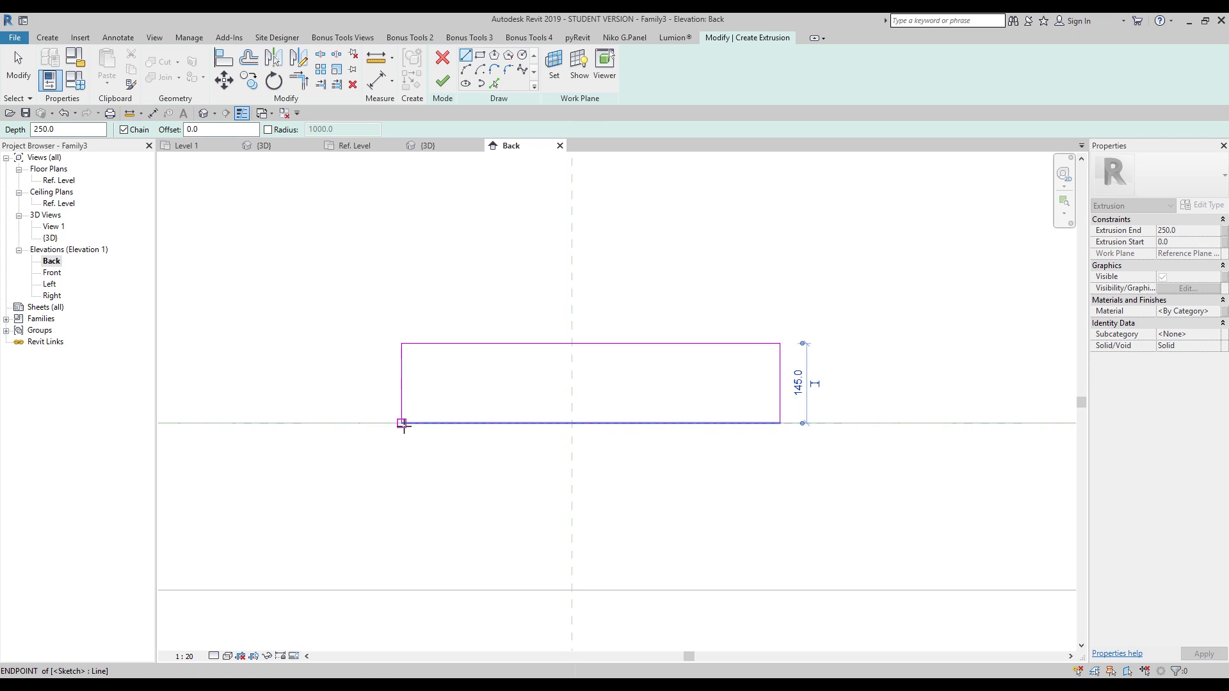
pyautogui.press('Escape')
# Dimension the rectangle's two vertical sides to the centre reference plane and apply an equality constraint to them.
pyautogui.press('i')
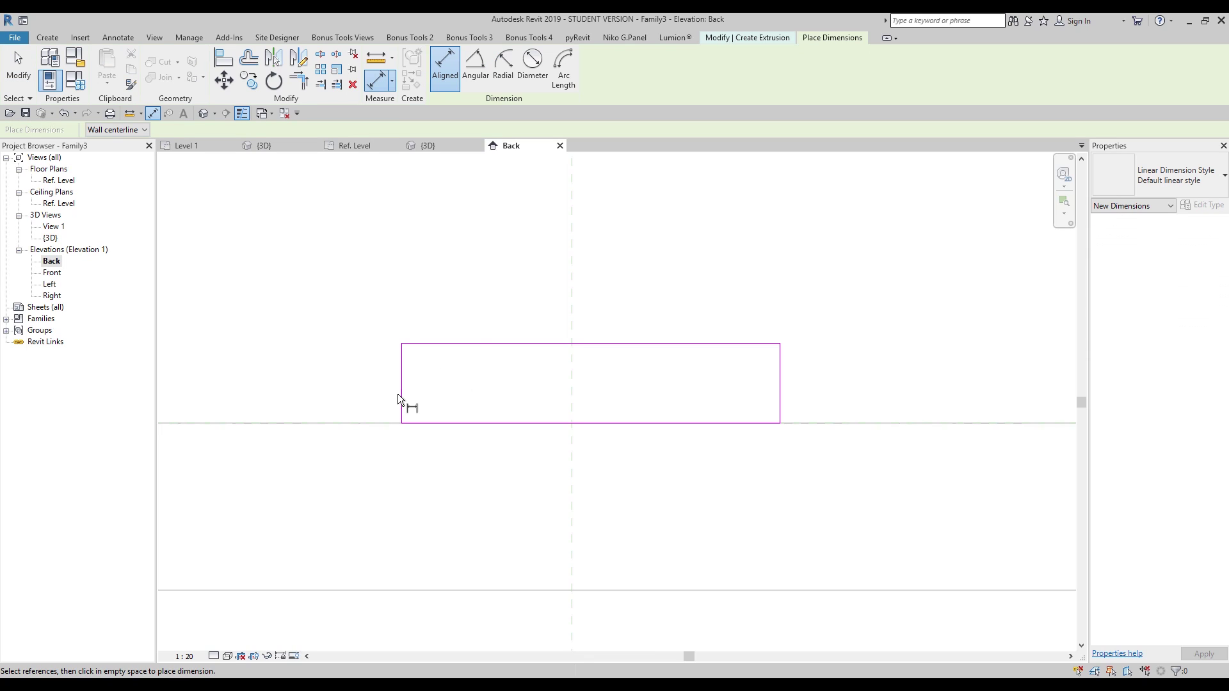
pyautogui.click(400, 391)
pyautogui.click(570, 382)
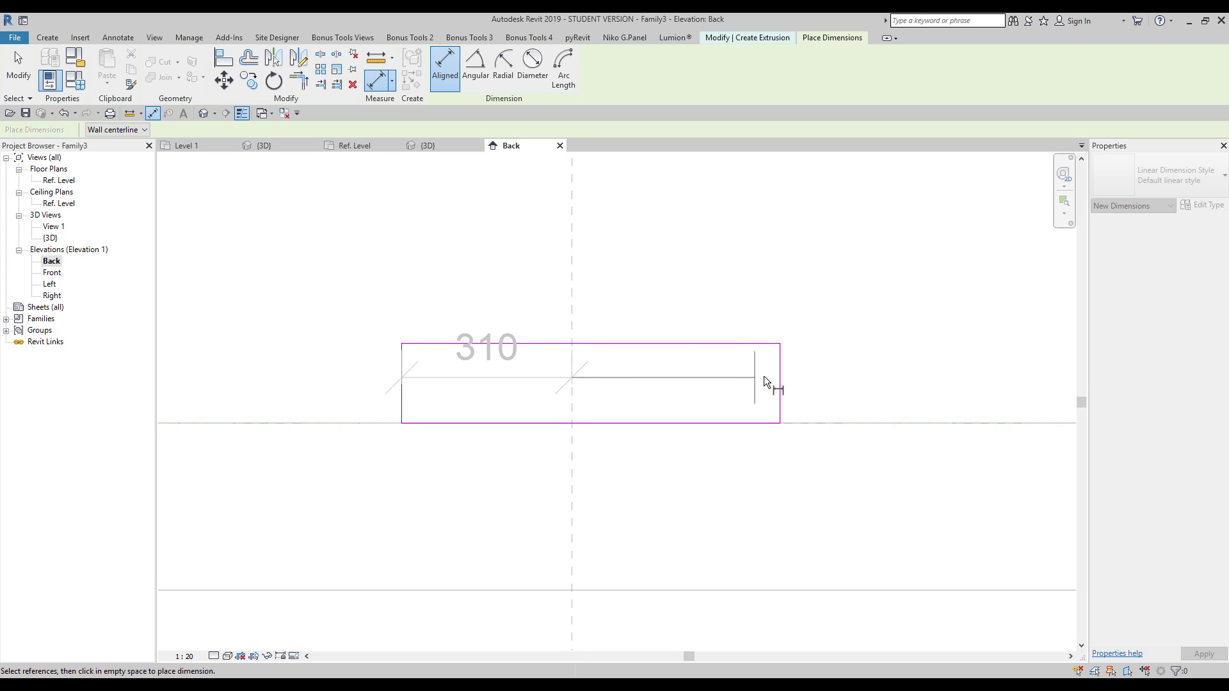
pyautogui.click(781, 377)
pyautogui.click(747, 274)
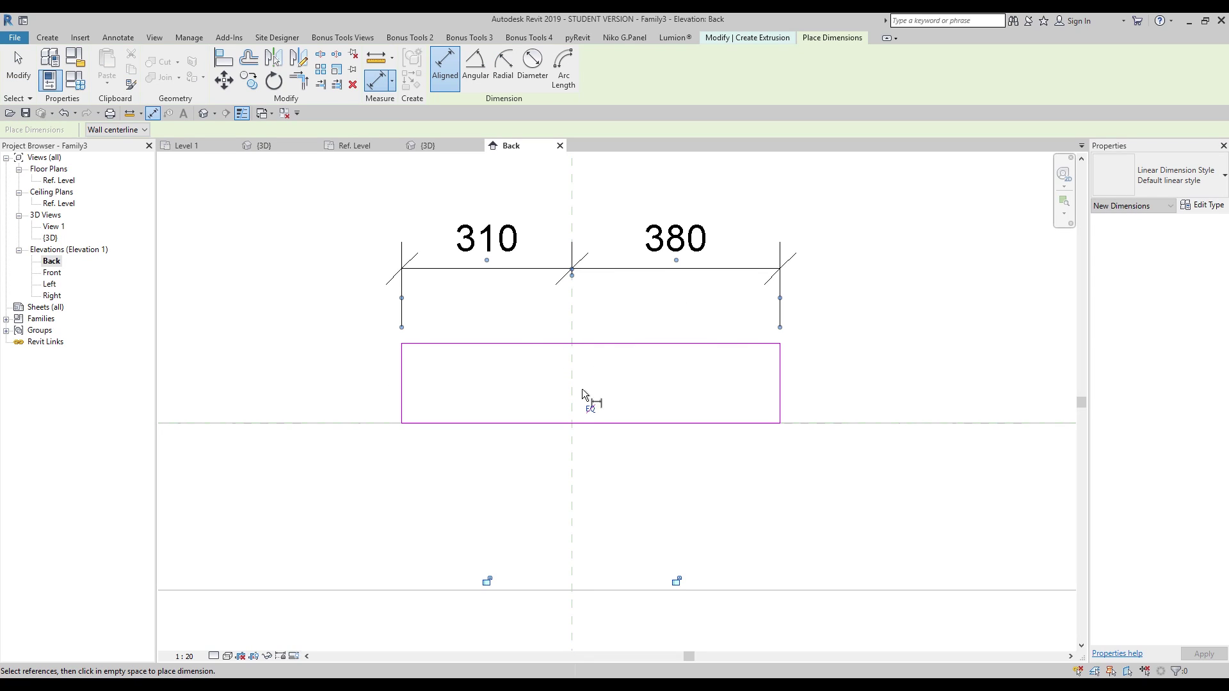
pyautogui.click(590, 409)
# Dimension the rectangle's overall width and its height from the Ref. Level to its upper edge.
pyautogui.click(405, 389)
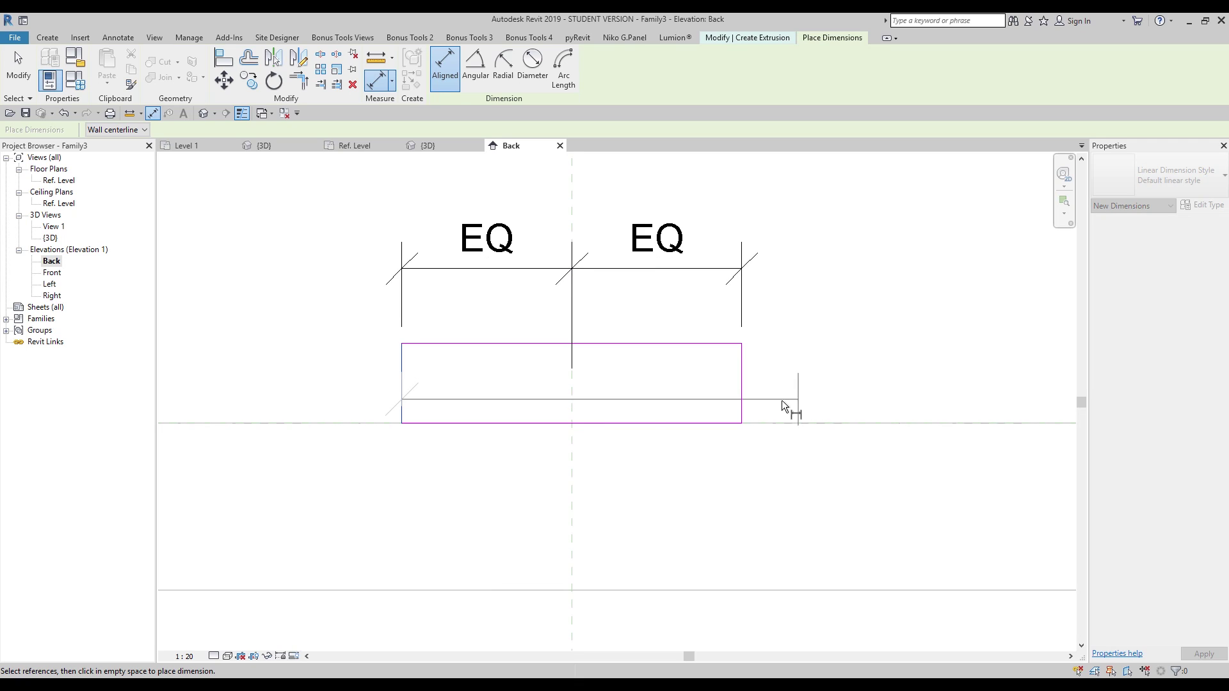
pyautogui.click(742, 397)
pyautogui.click(798, 276)
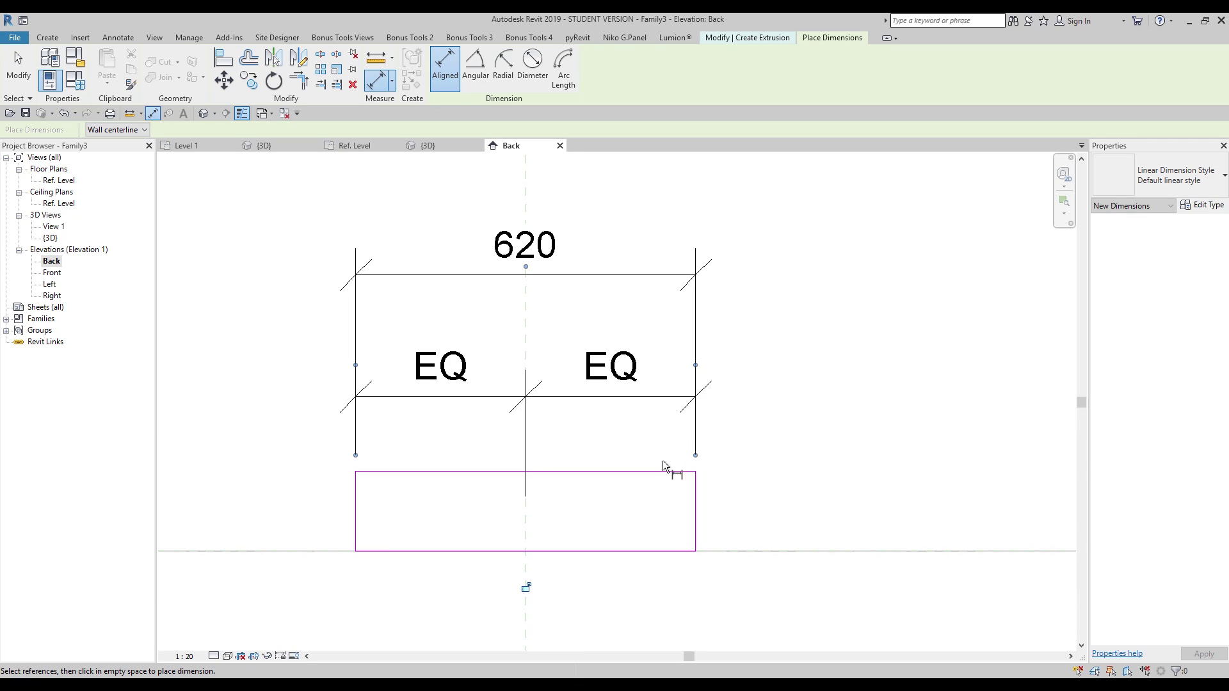
pyautogui.click(646, 472)
pyautogui.scroll(-4, 747, 512)
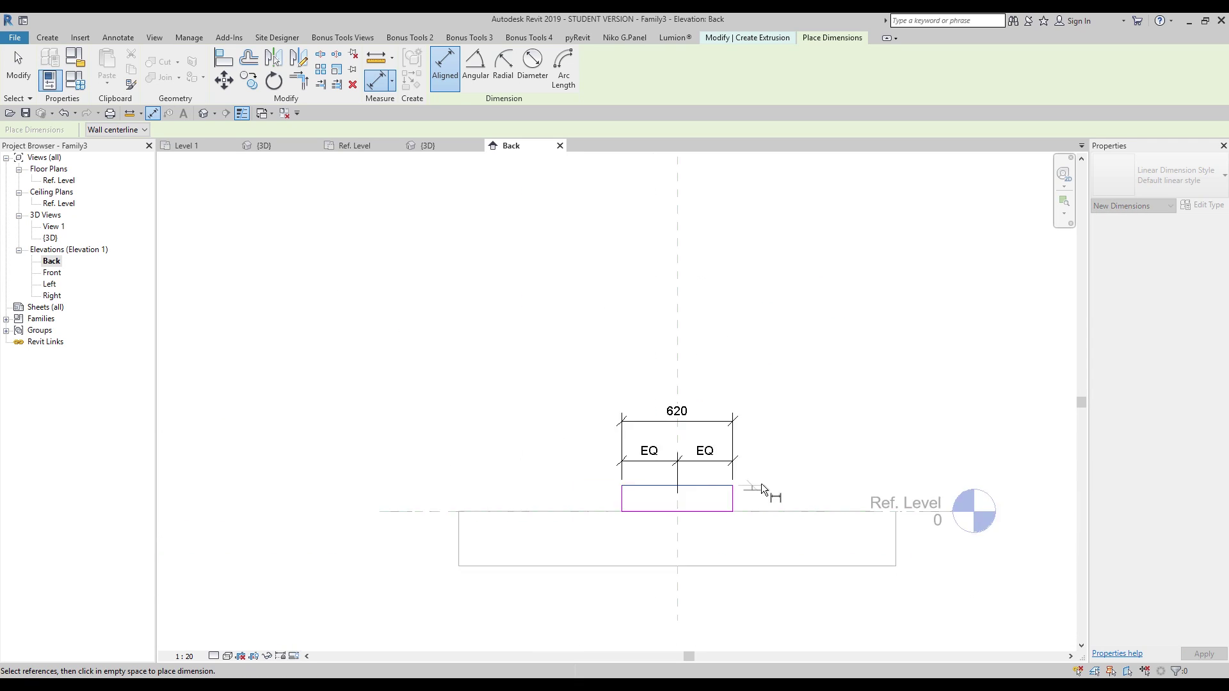
pyautogui.click(450, 510)
pyautogui.scroll(4, 817, 471)
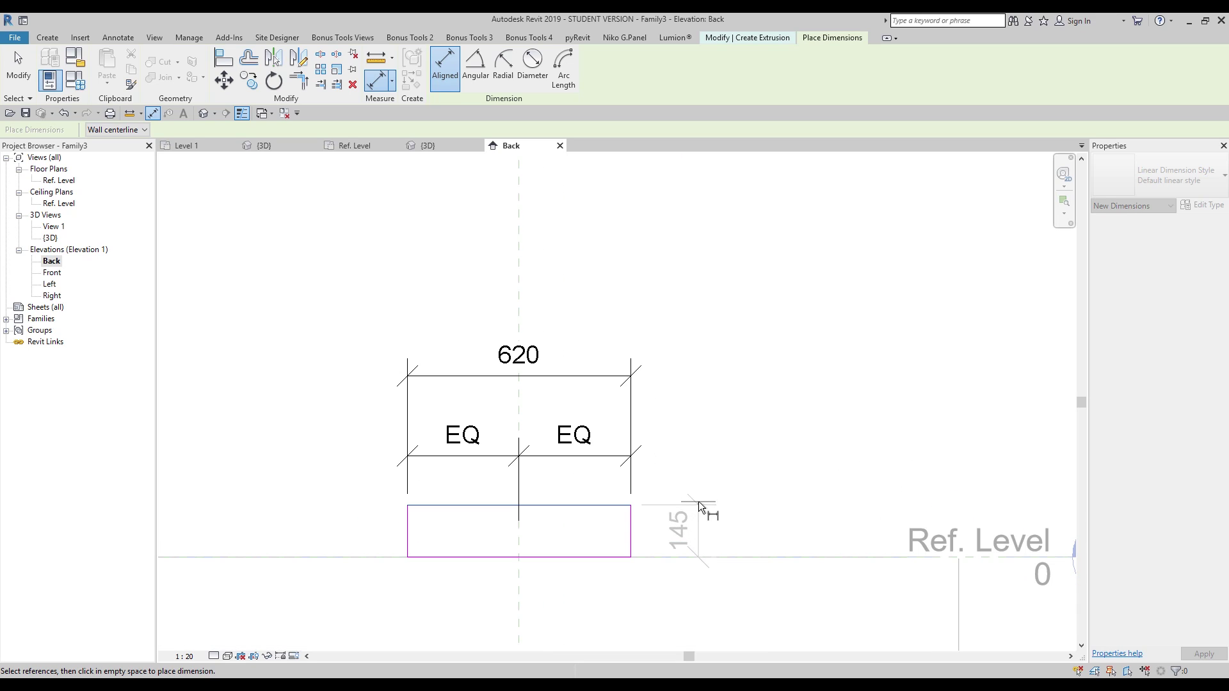
pyautogui.click(714, 506)
pyautogui.moveTo(719, 486); pyautogui.dragTo(763, 431, button='middle')
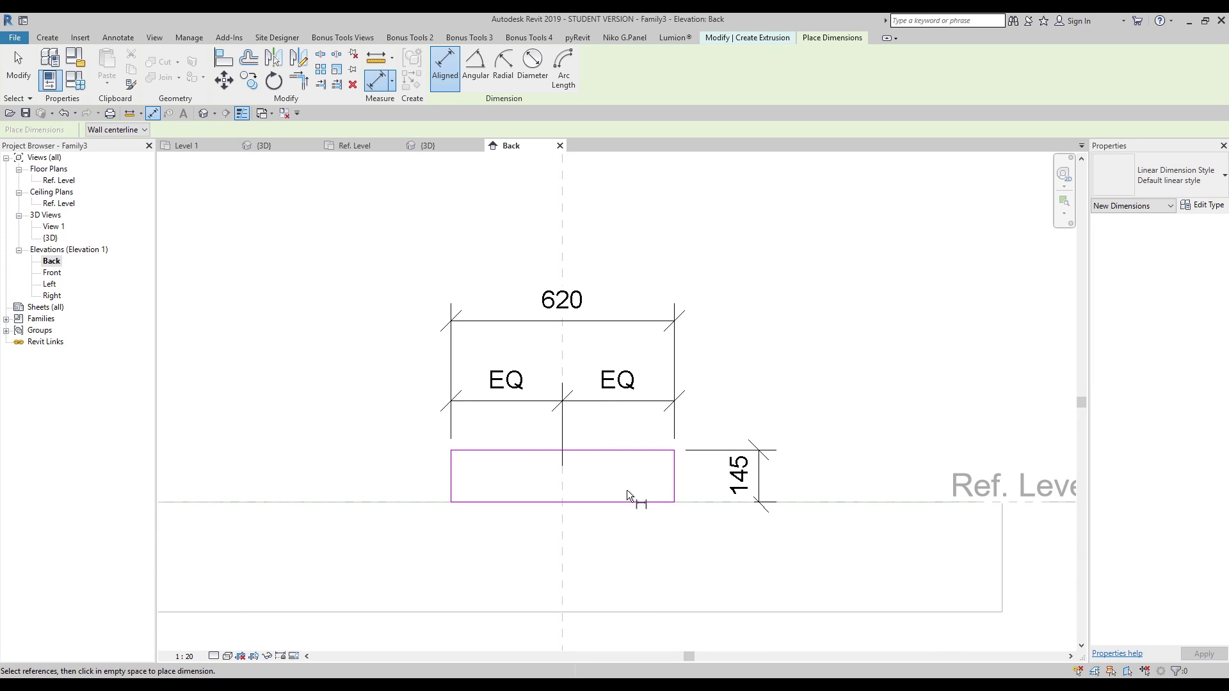
pyautogui.press('Escape')
pyautogui.scroll(2, 605, 459)
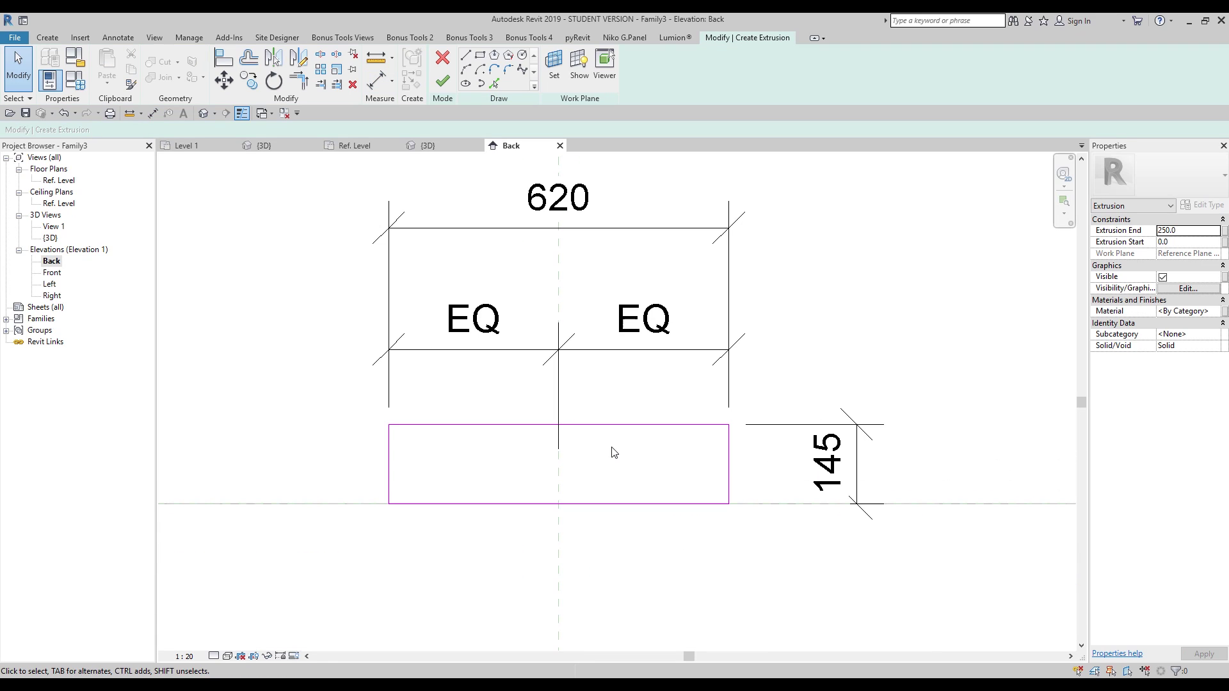
# Sketch three inner lines forming an opening about 500 mm wide and 85 mm high that rises from the rectangle's lower edge.
pyautogui.click(466, 62)
pyautogui.scroll(2, 382, 372)
pyautogui.click(442, 575)
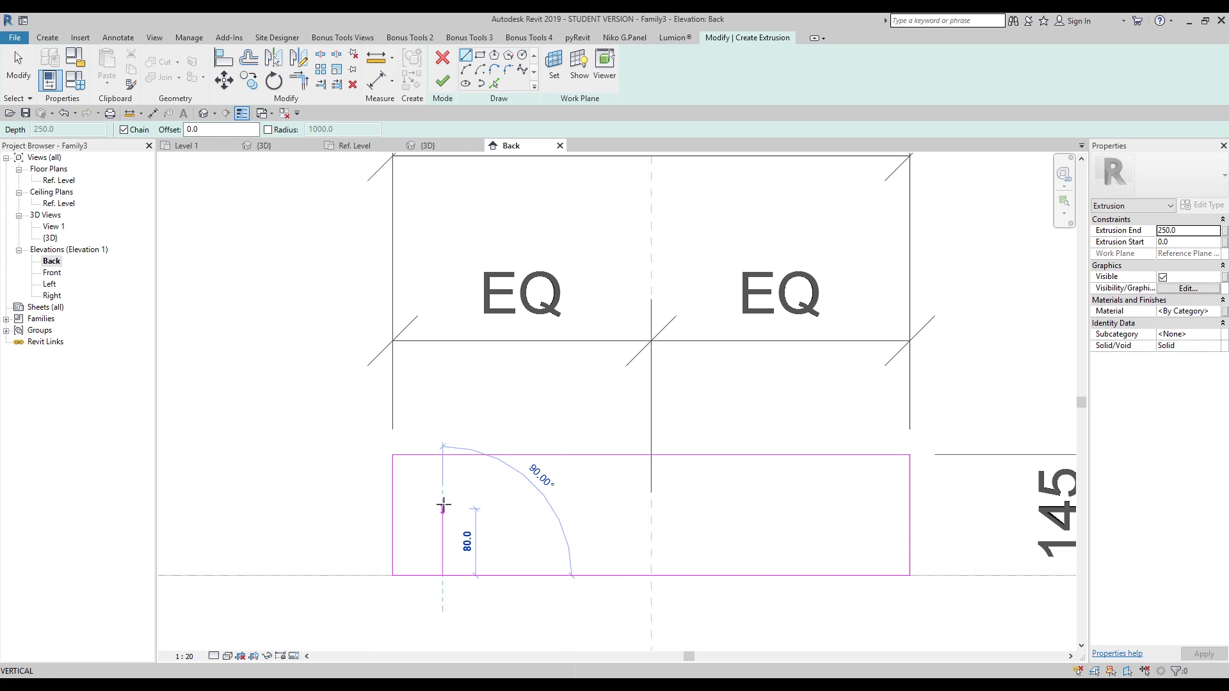
pyautogui.click(442, 505)
pyautogui.moveTo(561, 478); pyautogui.dragTo(448, 472, button='middle')
pyautogui.moveTo(689, 502); pyautogui.dragTo(557, 480, button='middle')
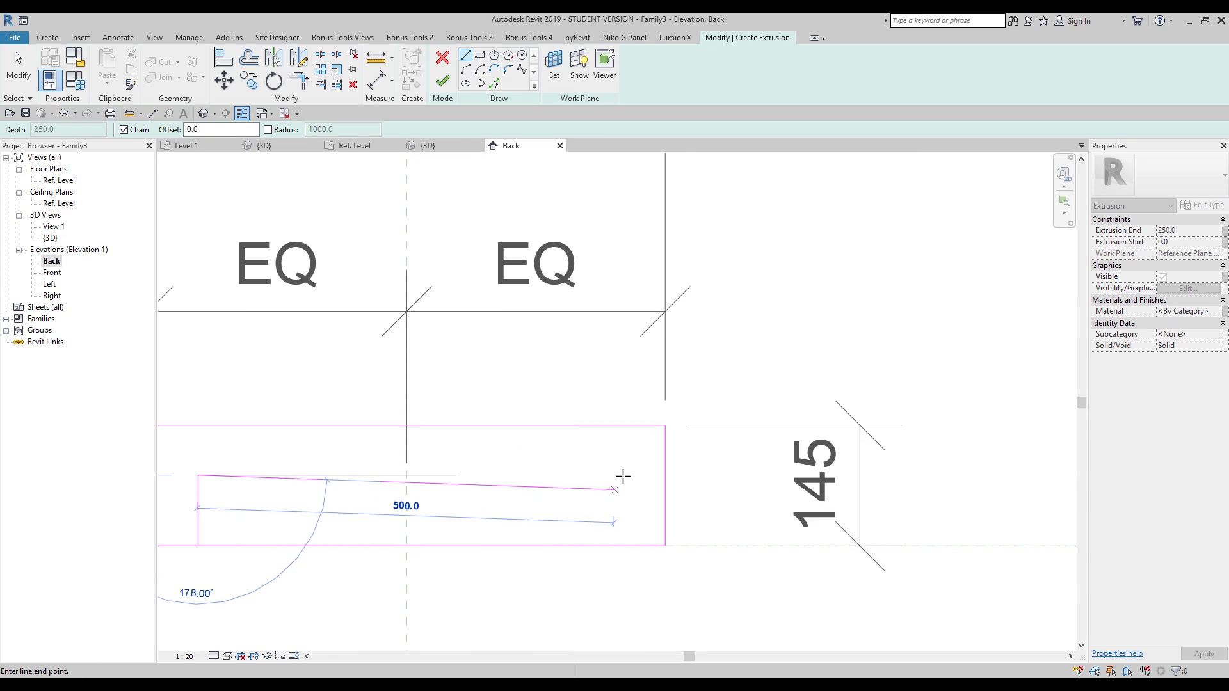
pyautogui.click(611, 475)
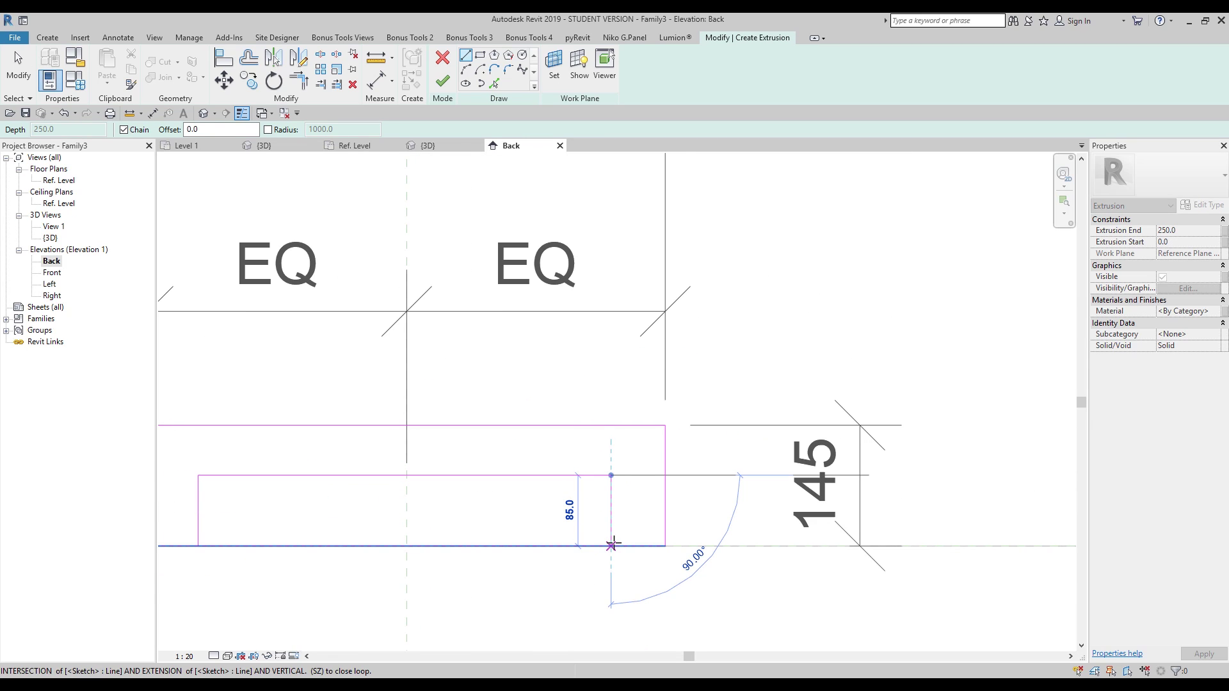
pyautogui.click(611, 545)
# Split the rectangle's lower edge and trim it against the inner lines to form a closed inverted-U profile.
pyautogui.press('s')
pyautogui.press('l')
pyautogui.click(415, 543)
pyautogui.moveTo(436, 531); pyautogui.dragTo(507, 492, button='middle')
pyautogui.press('t')
pyautogui.press('r')
pyautogui.click(236, 544)
pyautogui.click(253, 535)
pyautogui.click(662, 526)
pyautogui.click(685, 545)
pyautogui.moveTo(516, 513); pyautogui.dragTo(618, 511, button='middle')
pyautogui.press('Escape')
# Dimension the widths of the inverted-U profile's two legs.
pyautogui.moveTo(373, 511)
pyautogui.mouseDown(button='middle')
pyautogui.moveTo(402, 533)
pyautogui.moveTo(402, 383)
pyautogui.mouseUp(button='middle')
pyautogui.press('d')
pyautogui.press('i')
pyautogui.moveTo(397, 549); pyautogui.dragTo(151, 546, button='middle')
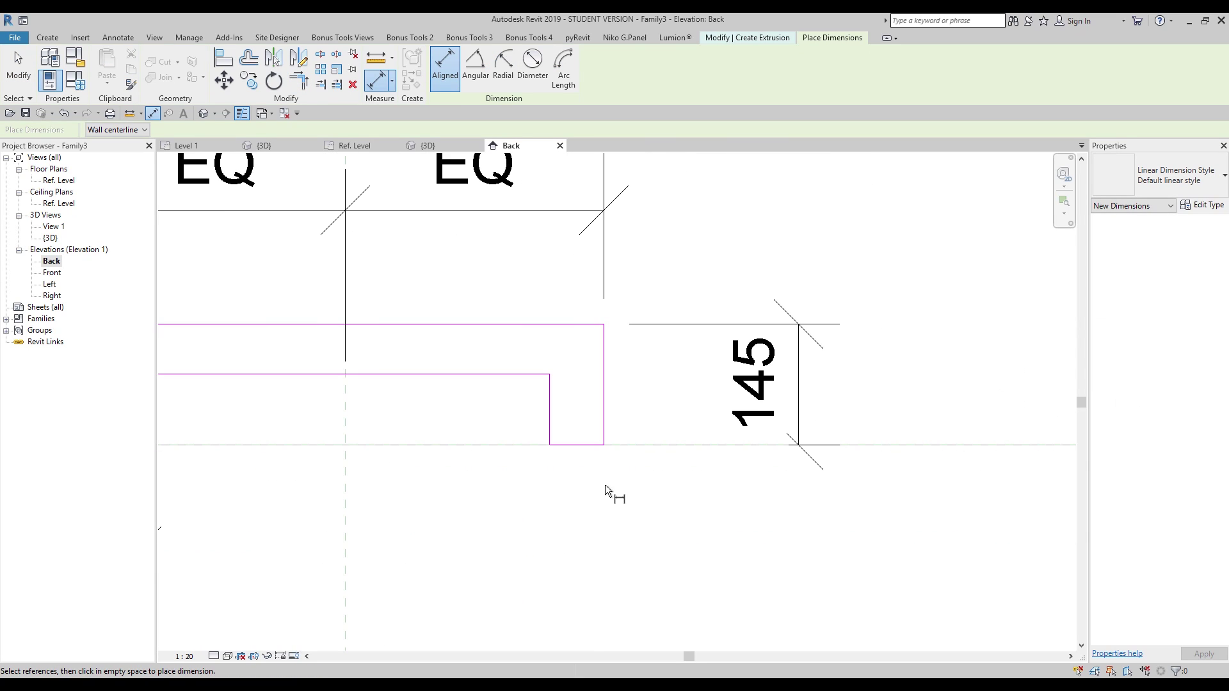
pyautogui.click(607, 413)
pyautogui.click(551, 413)
pyautogui.click(581, 587)
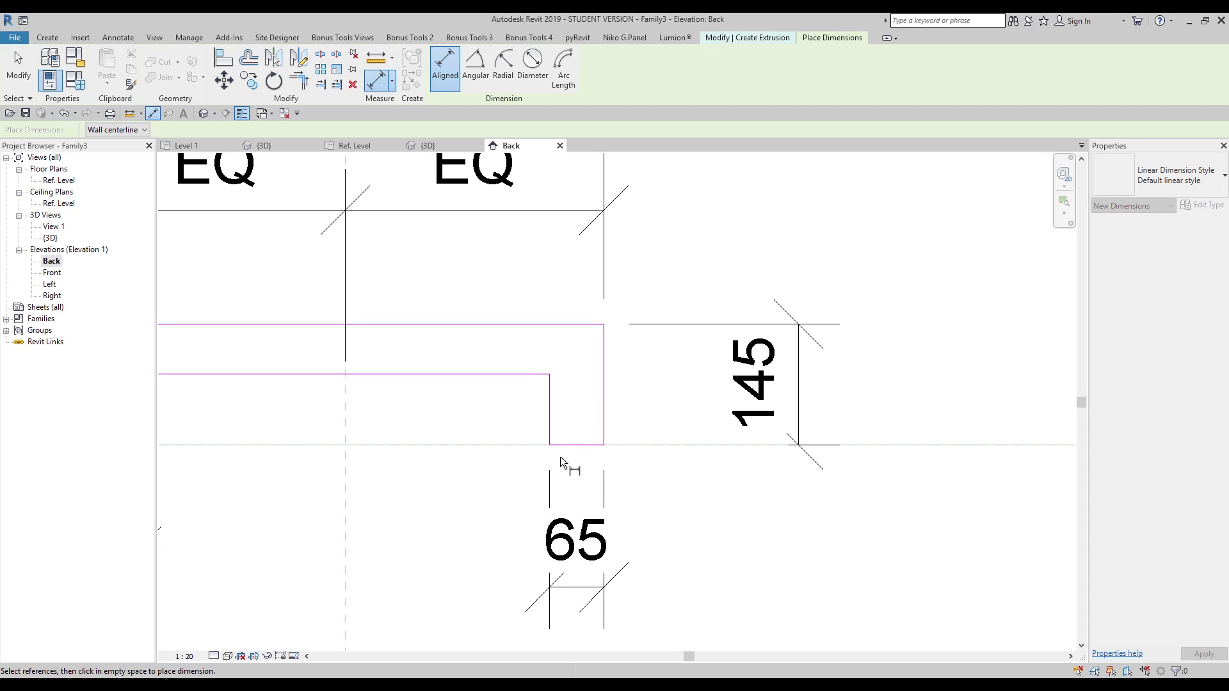
pyautogui.press('Escape')
# Set the width of the profile's right leg to 60 mm by repositioning its inner vertical line.
pyautogui.click(550, 428)
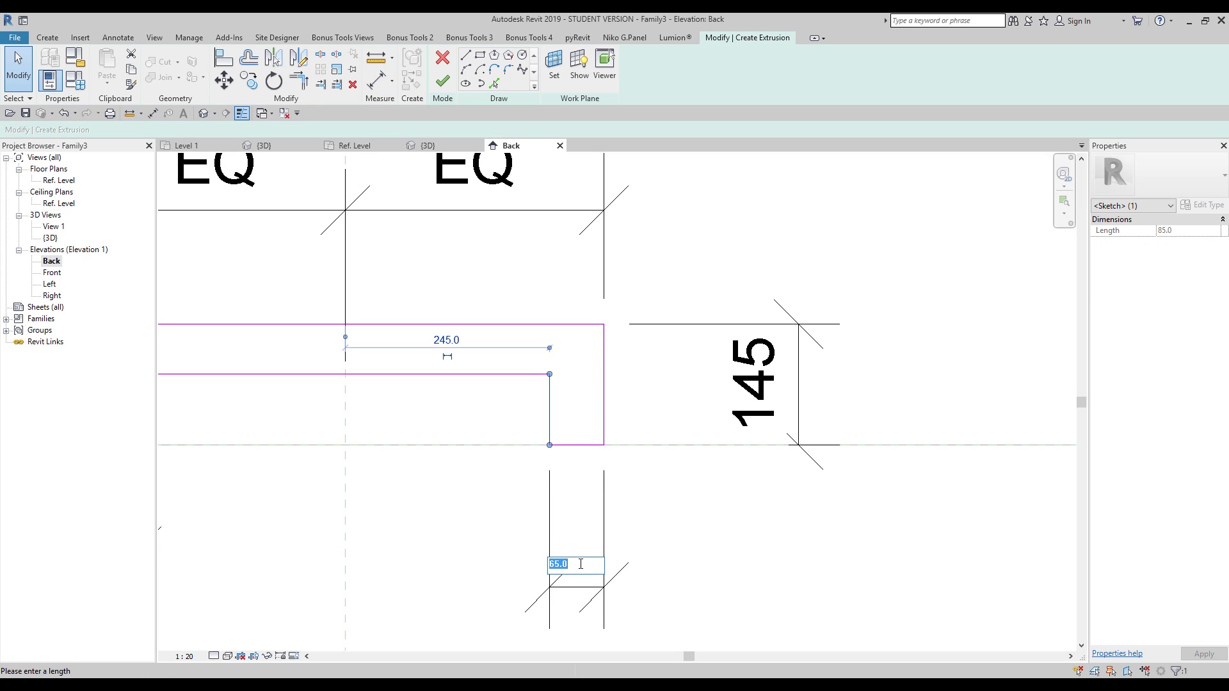
pyautogui.write('60')
pyautogui.press('Return')
pyautogui.click(801, 502)
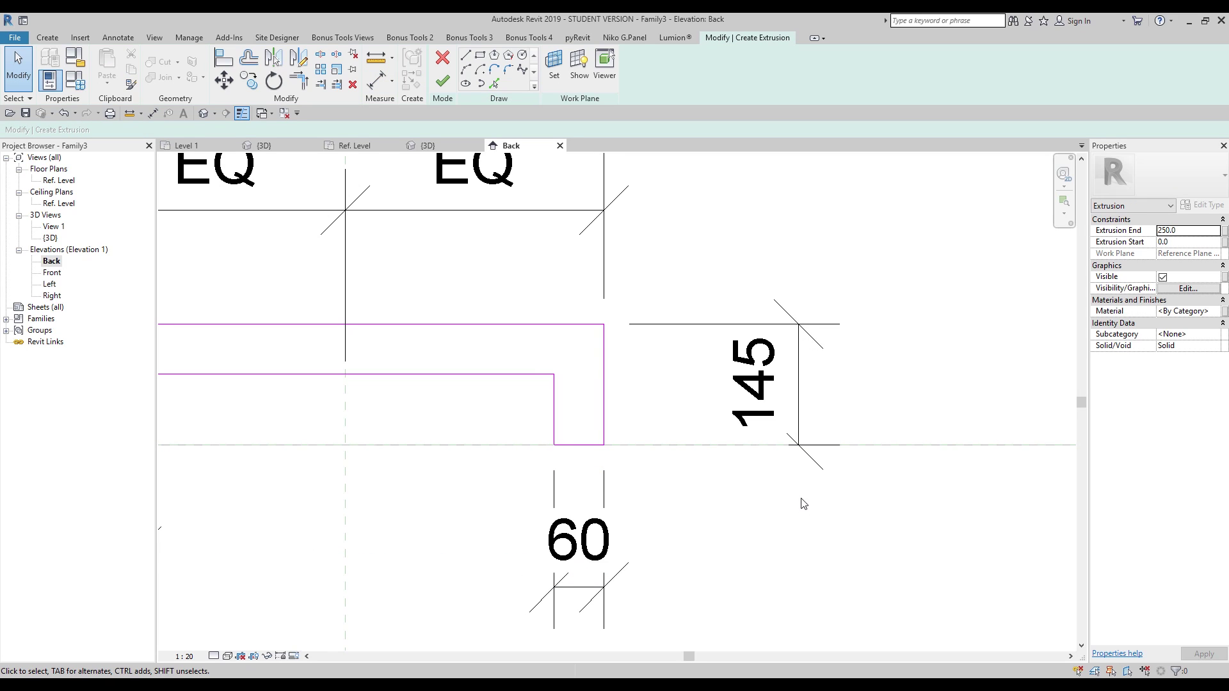
pyautogui.scroll(-2, 801, 502)
pyautogui.click(650, 591)
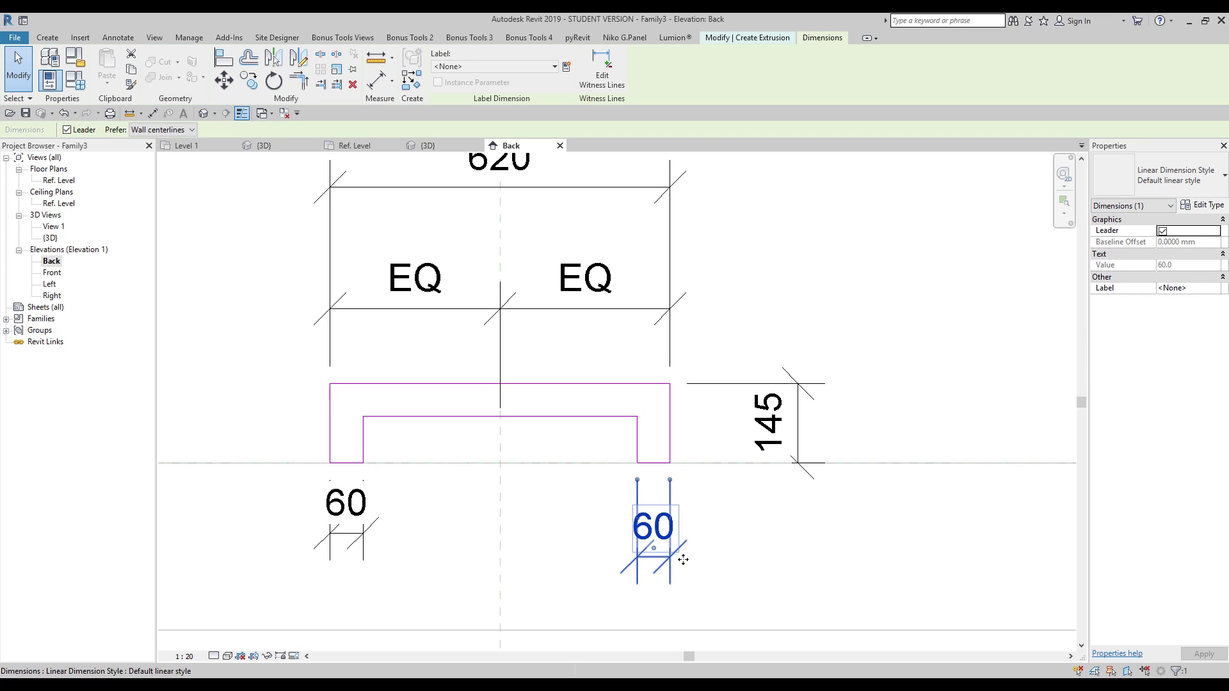
pyautogui.click(637, 451)
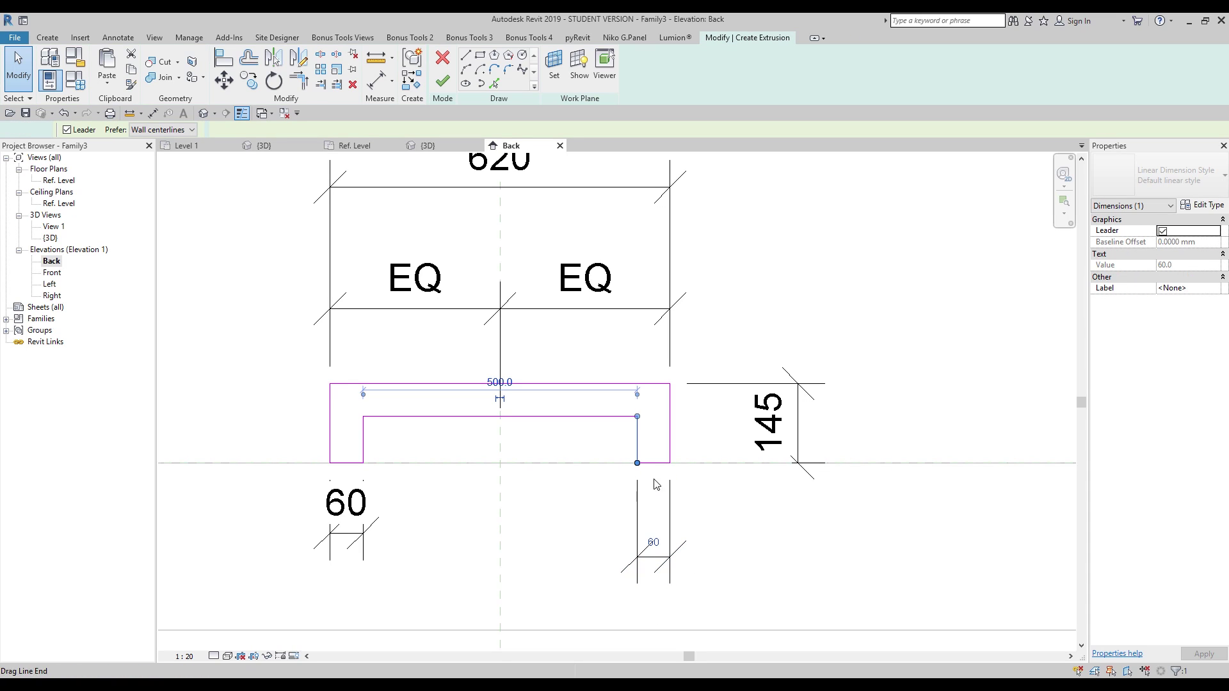
pyautogui.moveTo(730, 541); pyautogui.dragTo(751, 522, button='middle')
pyautogui.click(751, 521)
# Dimension the thickness of the profile's top bar between its outer and inner horizontal lines.
pyautogui.moveTo(579, 472); pyautogui.dragTo(587, 502, button='middle')
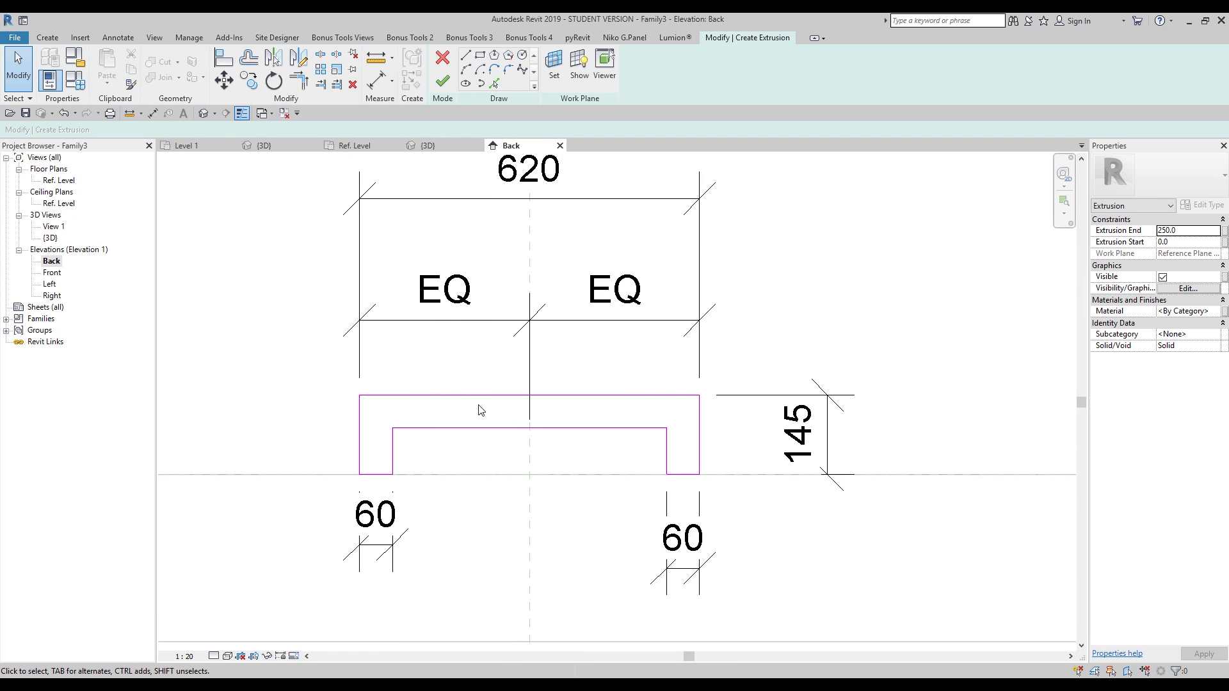
pyautogui.press('d')
pyautogui.press('i')
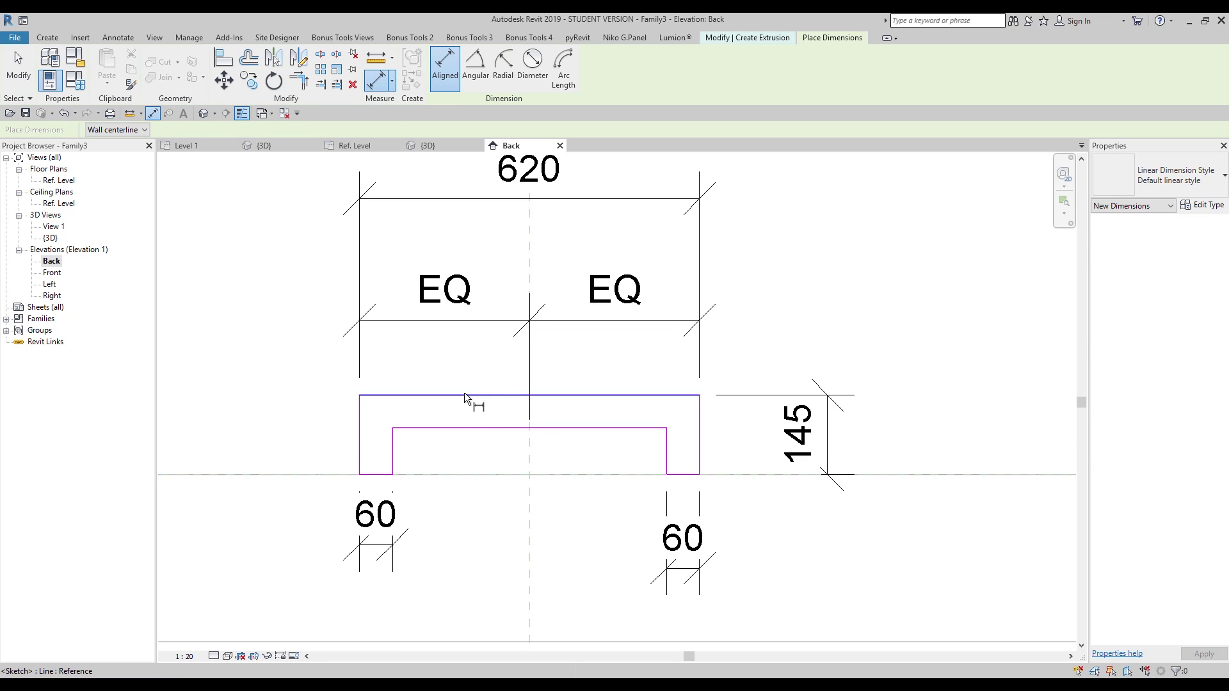
pyautogui.click(463, 395)
pyautogui.click(470, 428)
pyautogui.click(305, 410)
pyautogui.press('Escape')
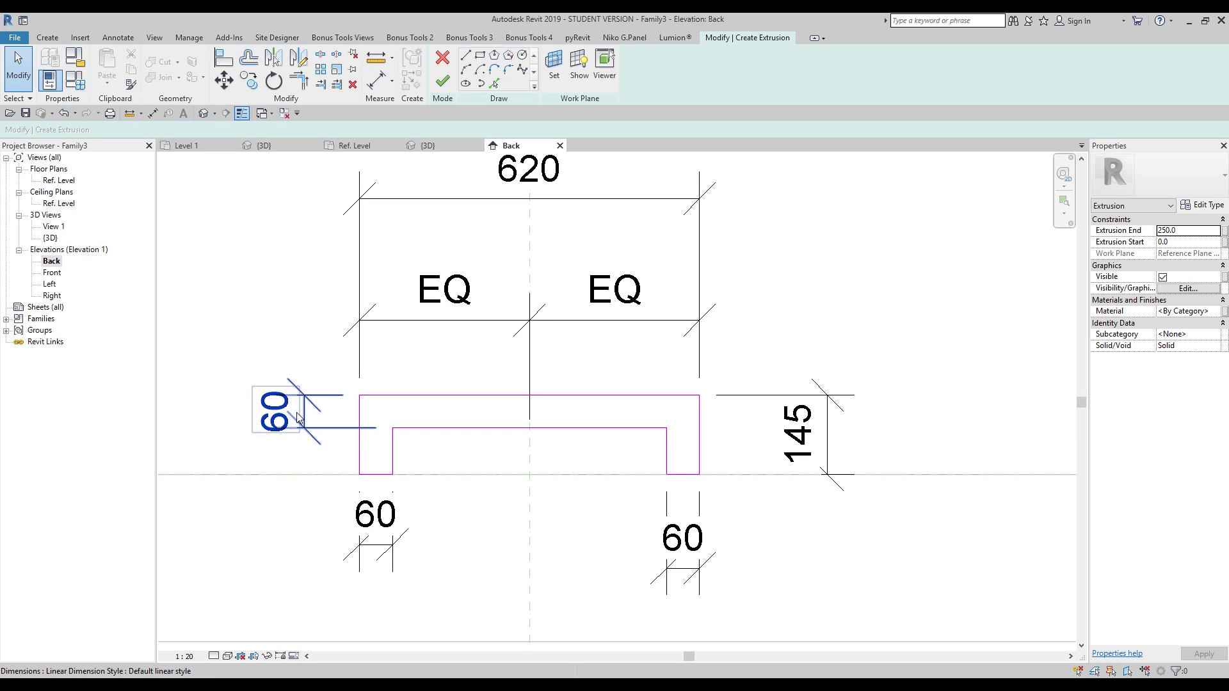
# Lock the 60 mm dimensions of the profile's legs so their widths stay constrained.
pyautogui.click(376, 515)
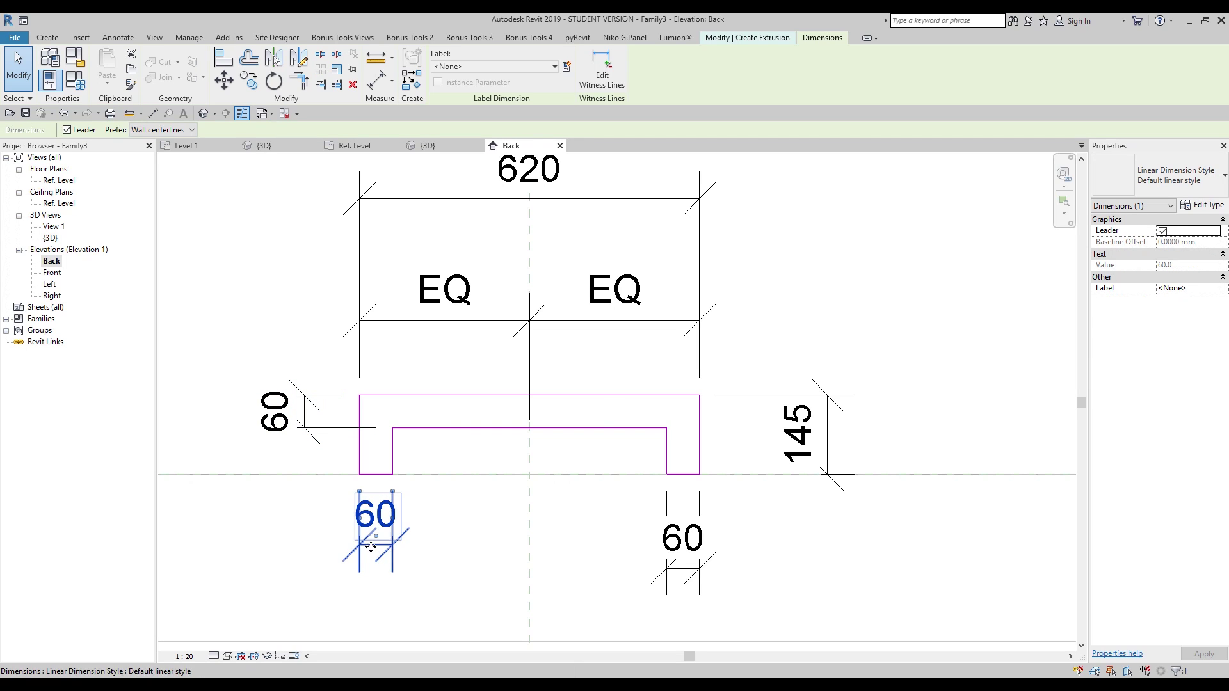
pyautogui.scroll(-2, 421, 527)
pyautogui.scroll(-4, 423, 527)
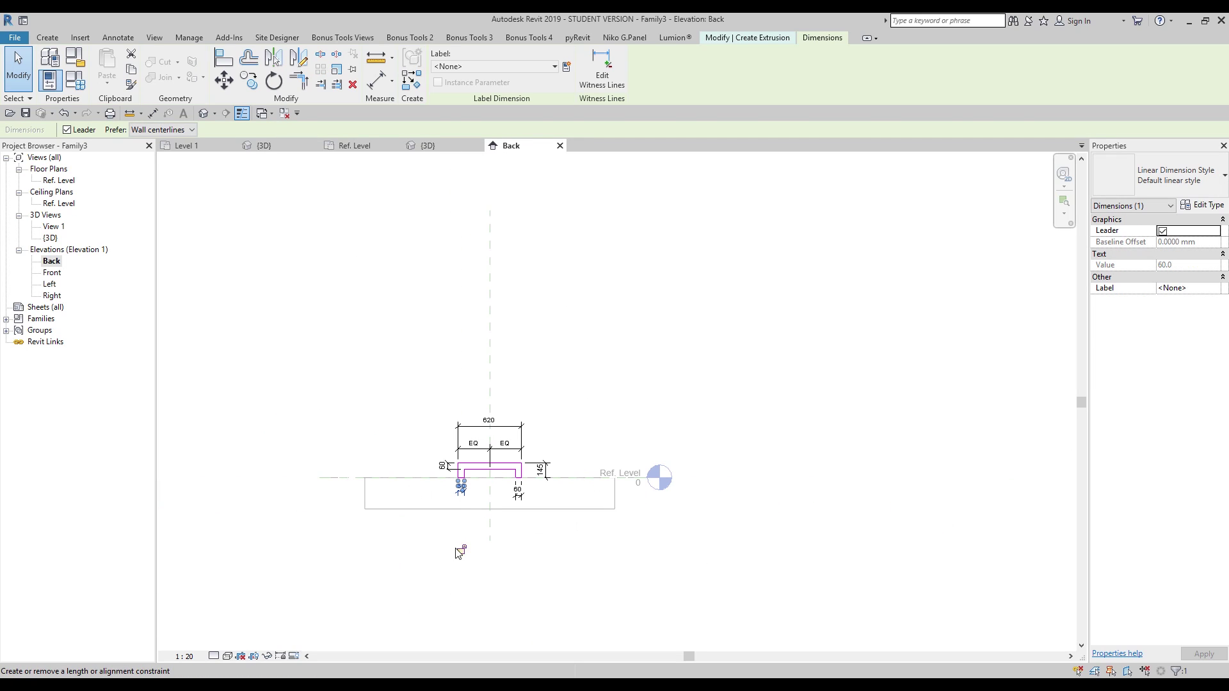
pyautogui.click(519, 560)
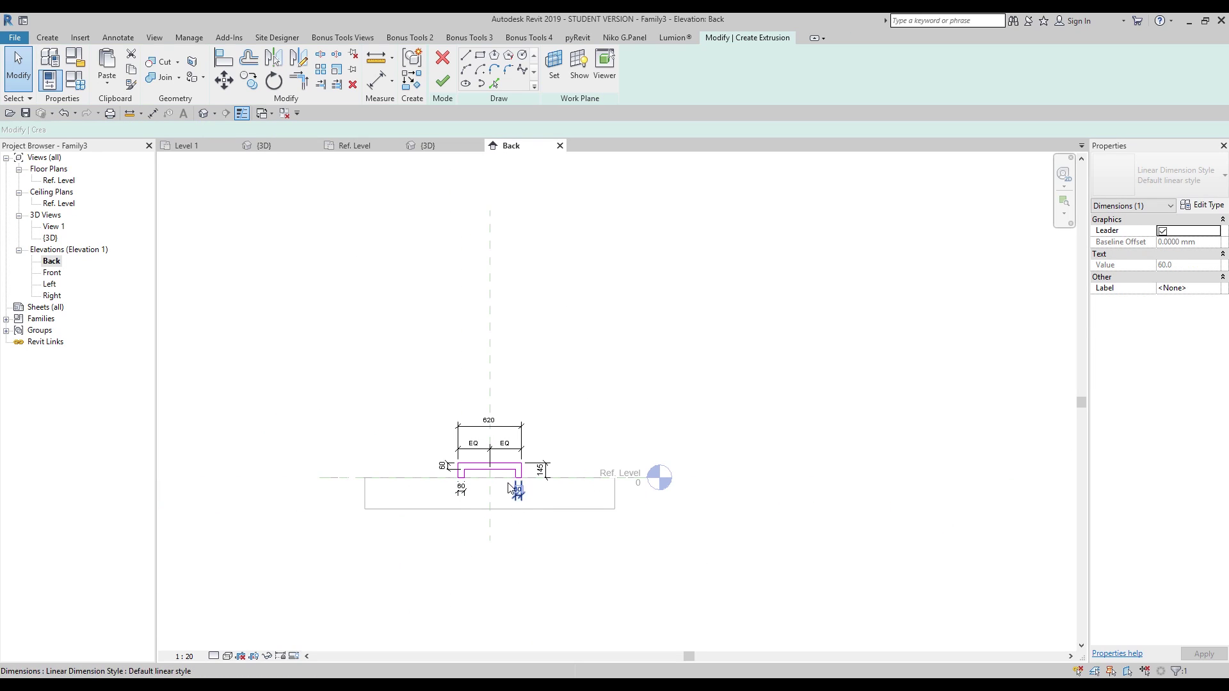
# Test the constraints by raising the profile's upper edge to a height of 260 mm, and undo the move.
pyautogui.scroll(5, 506, 482)
pyautogui.click(515, 431)
pyautogui.moveTo(519, 430); pyautogui.dragTo(517, 395)
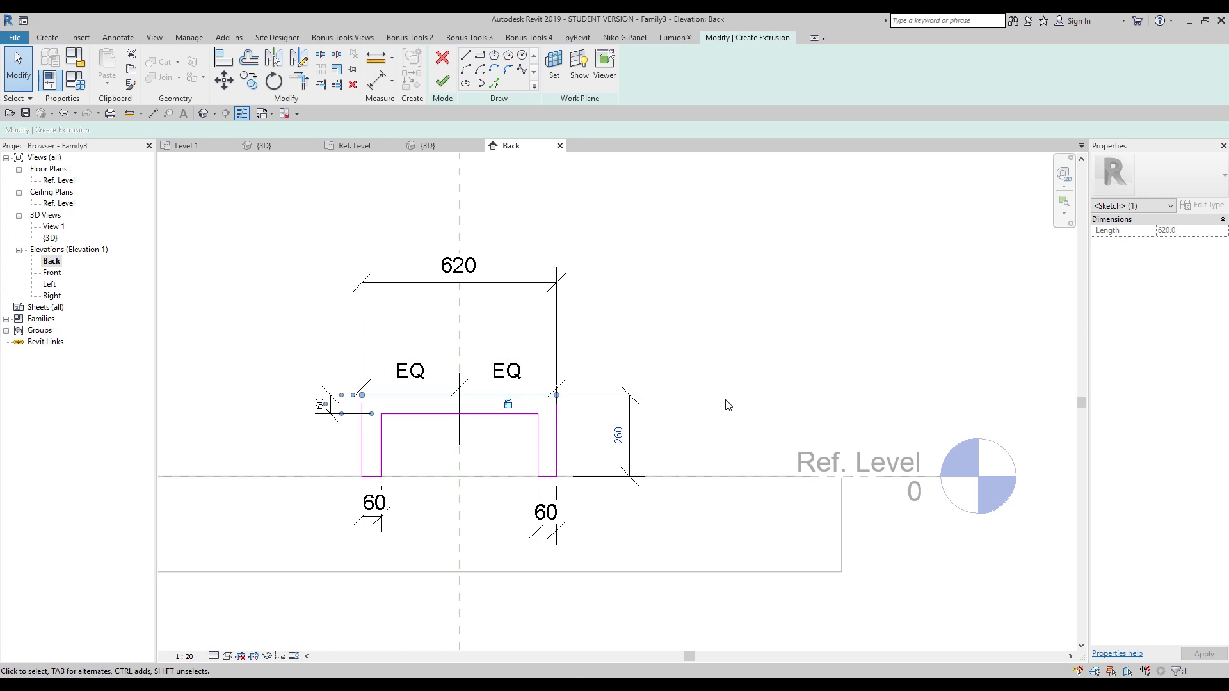
pyautogui.hotkey('ctrl', 'z')
# Finish the inverted-U extrusion sketch and show the family in its 3D view.
pyautogui.click(630, 451)
pyautogui.scroll(3, 636, 450)
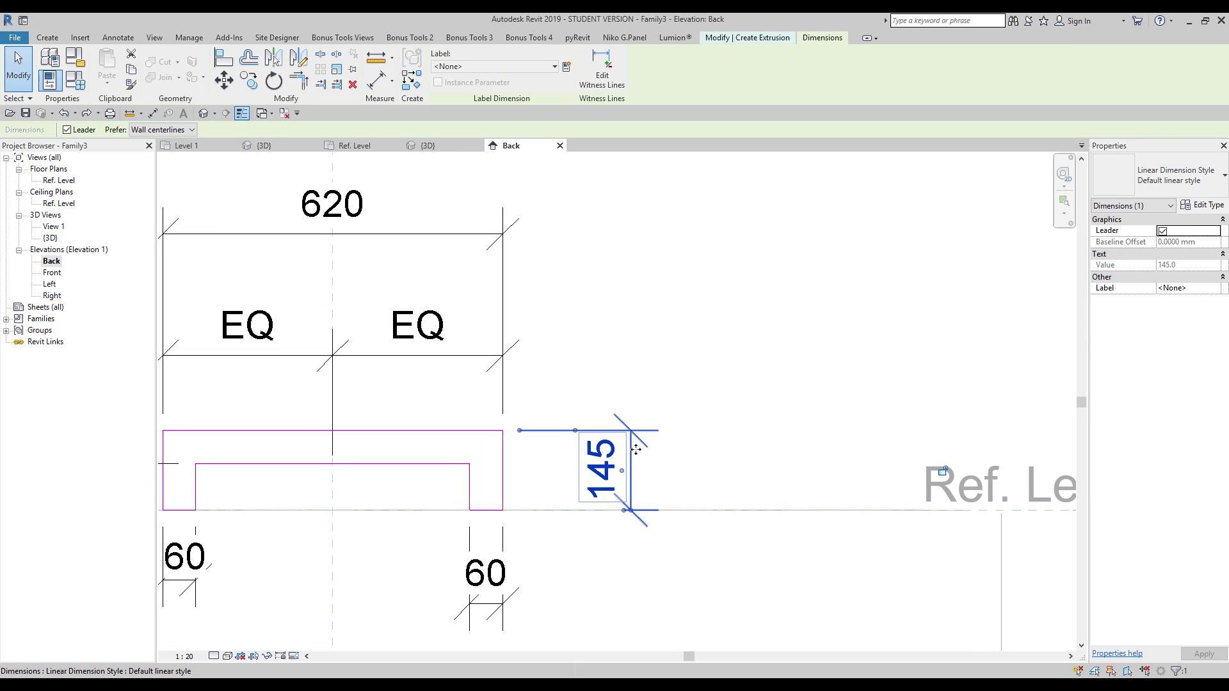
pyautogui.moveTo(456, 327); pyautogui.dragTo(540, 379, button='middle')
pyautogui.moveTo(722, 378); pyautogui.dragTo(760, 335, button='middle')
pyautogui.scroll(-2, 708, 286)
pyautogui.click(721, 330)
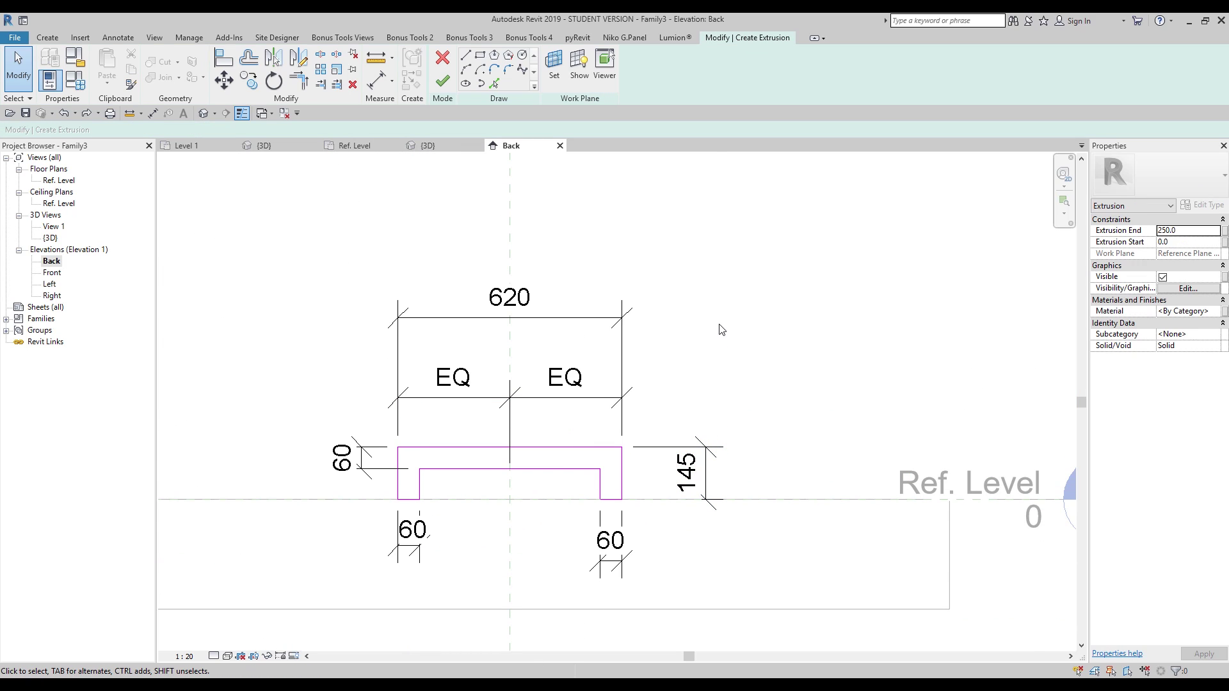
pyautogui.click(442, 82)
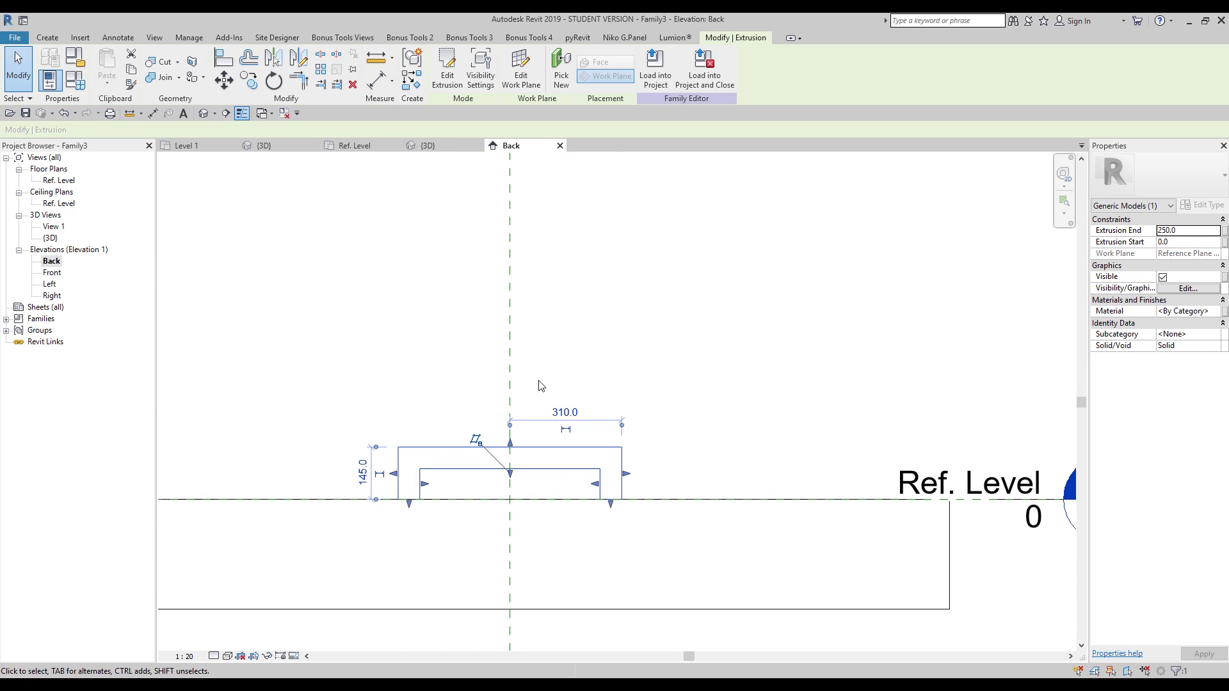
pyautogui.click(447, 146)
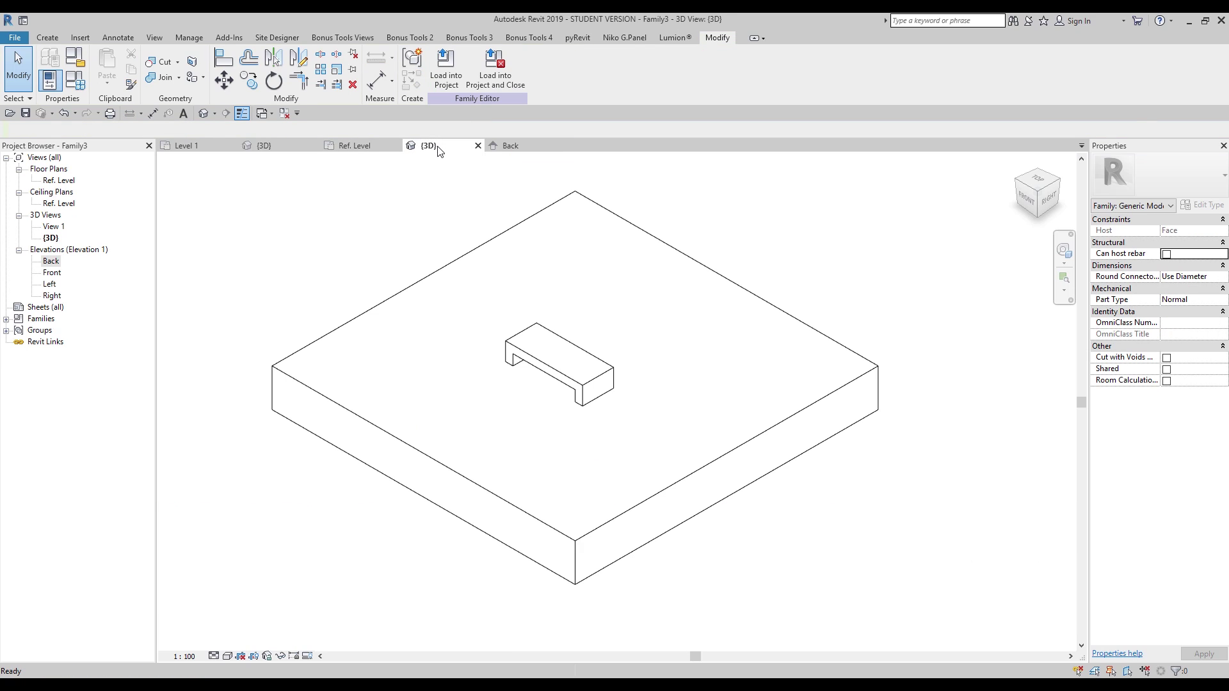
# Lengthen the extrusion across the host face by stretching one end to an extrusion start of about -1070 mm.
pyautogui.keyDown('shift'); pyautogui.moveTo(681, 373); pyautogui.dragTo(549, 383, button='middle'); pyautogui.keyUp('shift')
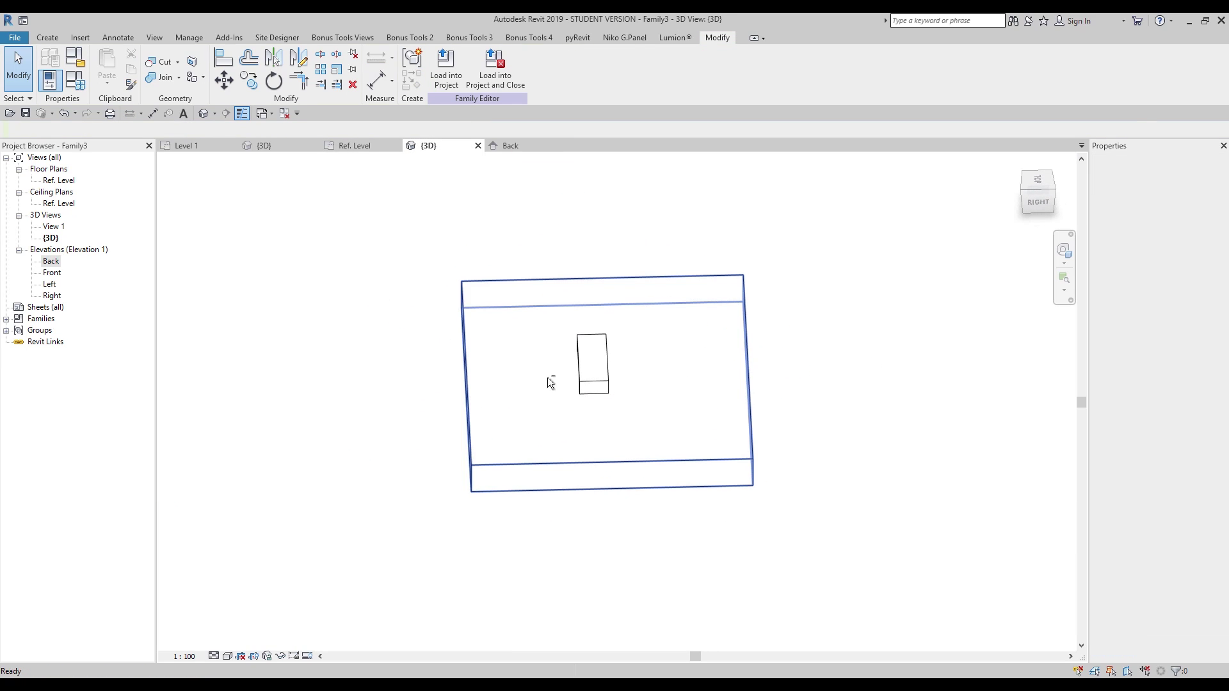
pyautogui.click(592, 364)
pyautogui.keyDown('shift'); pyautogui.moveTo(639, 336); pyautogui.dragTo(611, 371, button='middle'); pyautogui.keyUp('shift')
pyautogui.moveTo(610, 370); pyautogui.dragTo(800, 400)
pyautogui.click(863, 480)
pyautogui.keyDown('shift'); pyautogui.moveTo(862, 480); pyautogui.dragTo(655, 462, button='middle'); pyautogui.keyUp('shift')
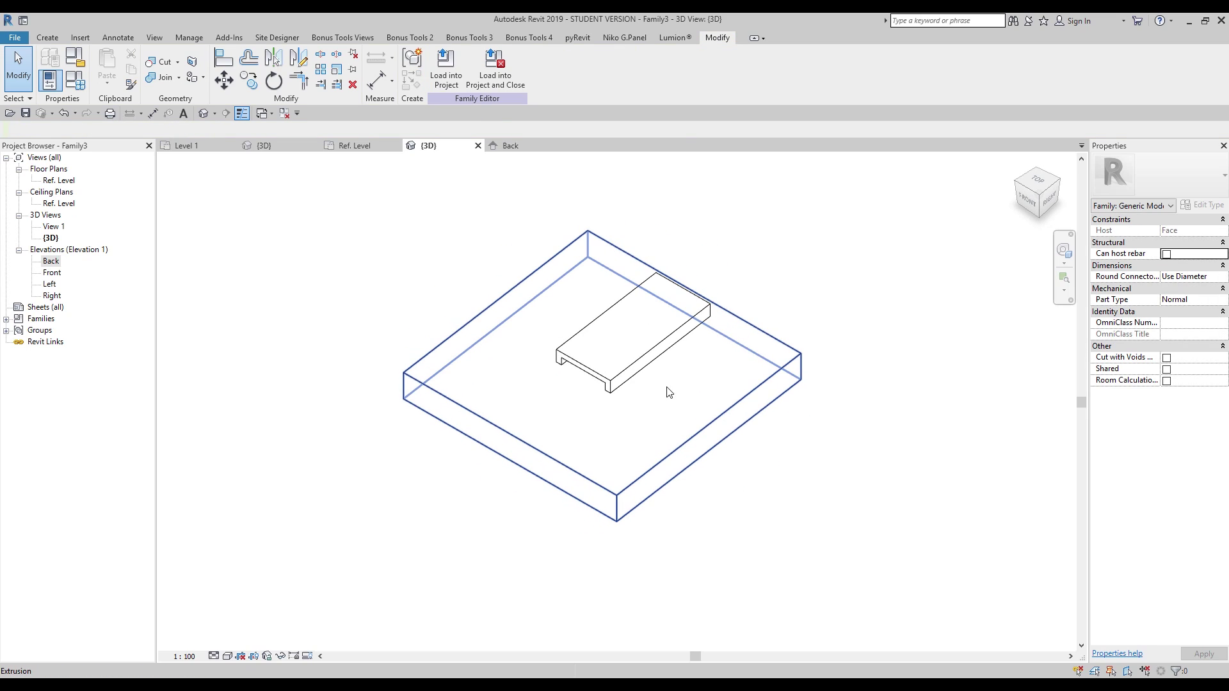
# Load the family into the project and place one instance on the wall face between the two doors in 3D.
pyautogui.click(447, 71)
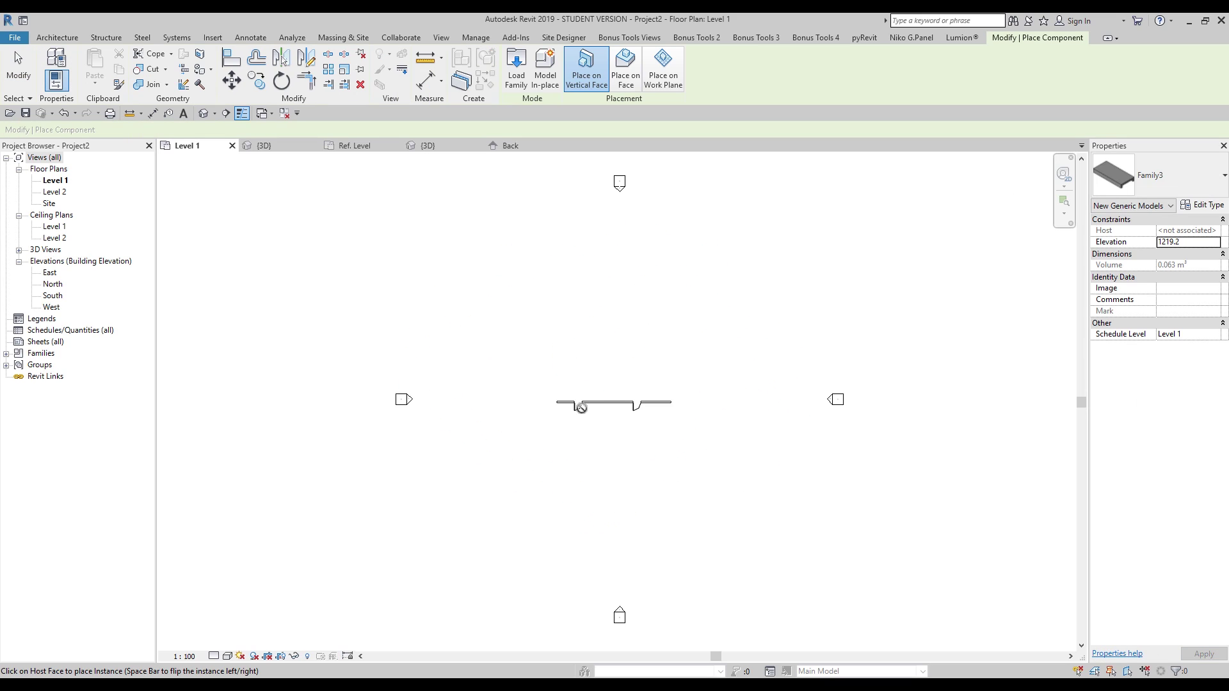
pyautogui.click(205, 114)
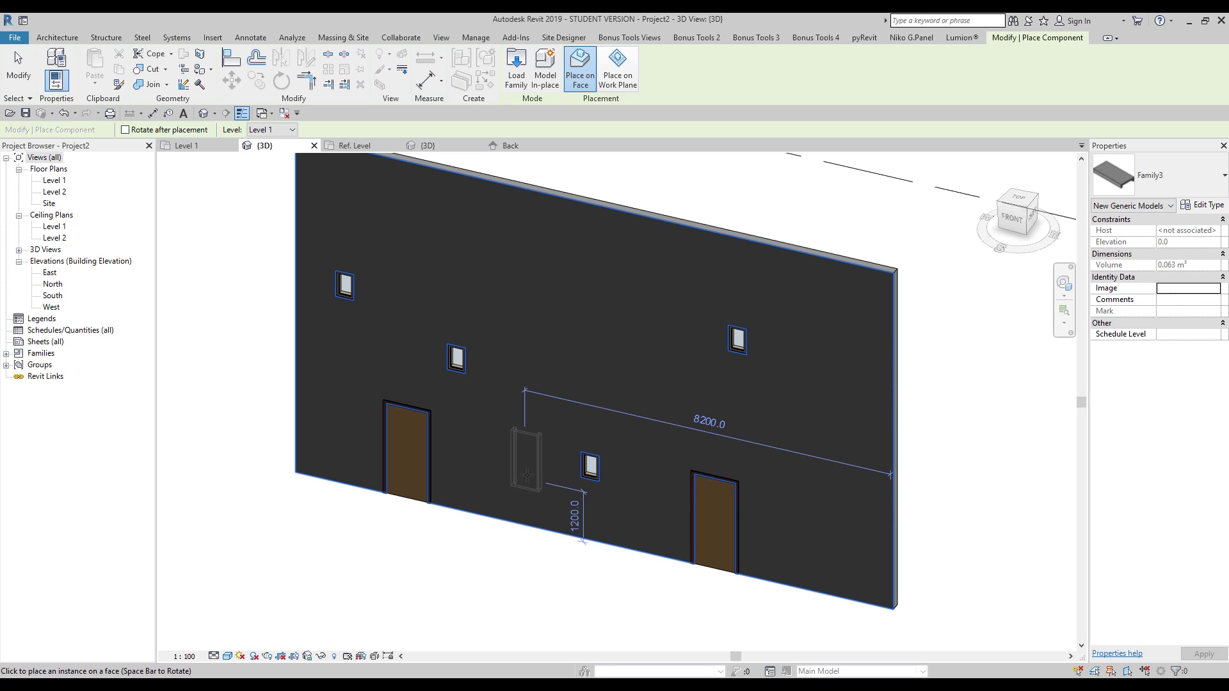
pyautogui.press('Escape')
pyautogui.press('Escape')
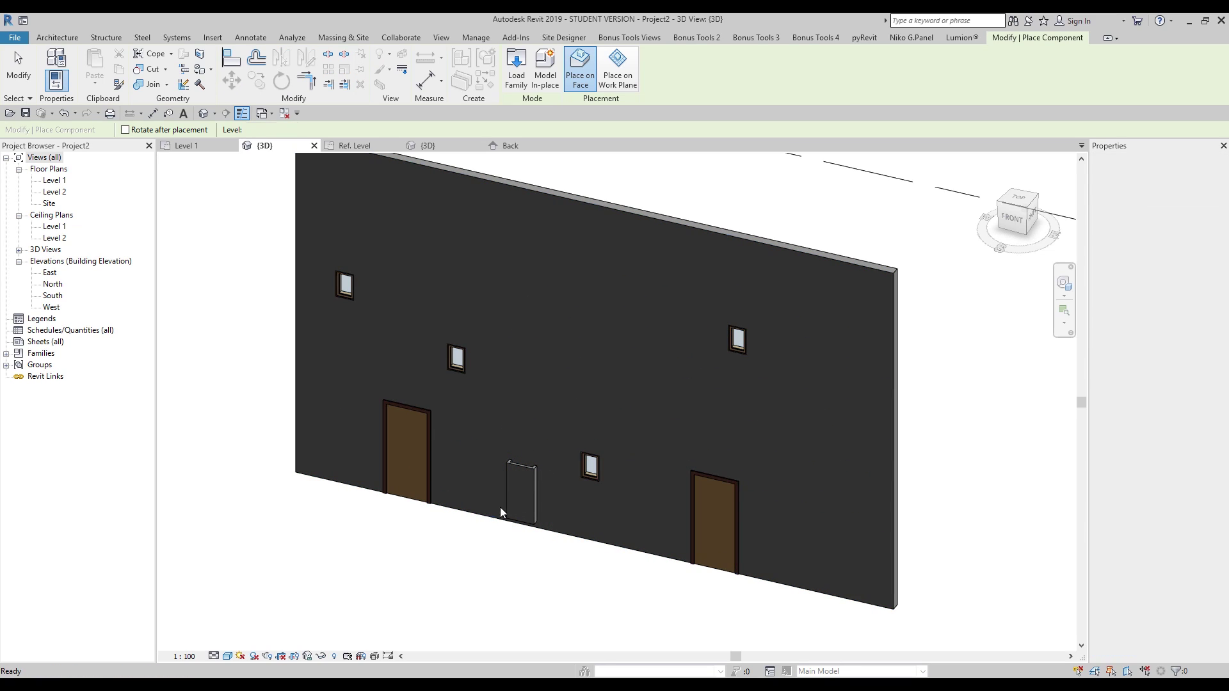
# Select the Family3 instance placed on the wall and open its family for editing.
pyautogui.keyDown('shift'); pyautogui.moveTo(451, 518); pyautogui.dragTo(651, 504, button='middle'); pyautogui.keyUp('shift')
pyautogui.scroll(3, 651, 503)
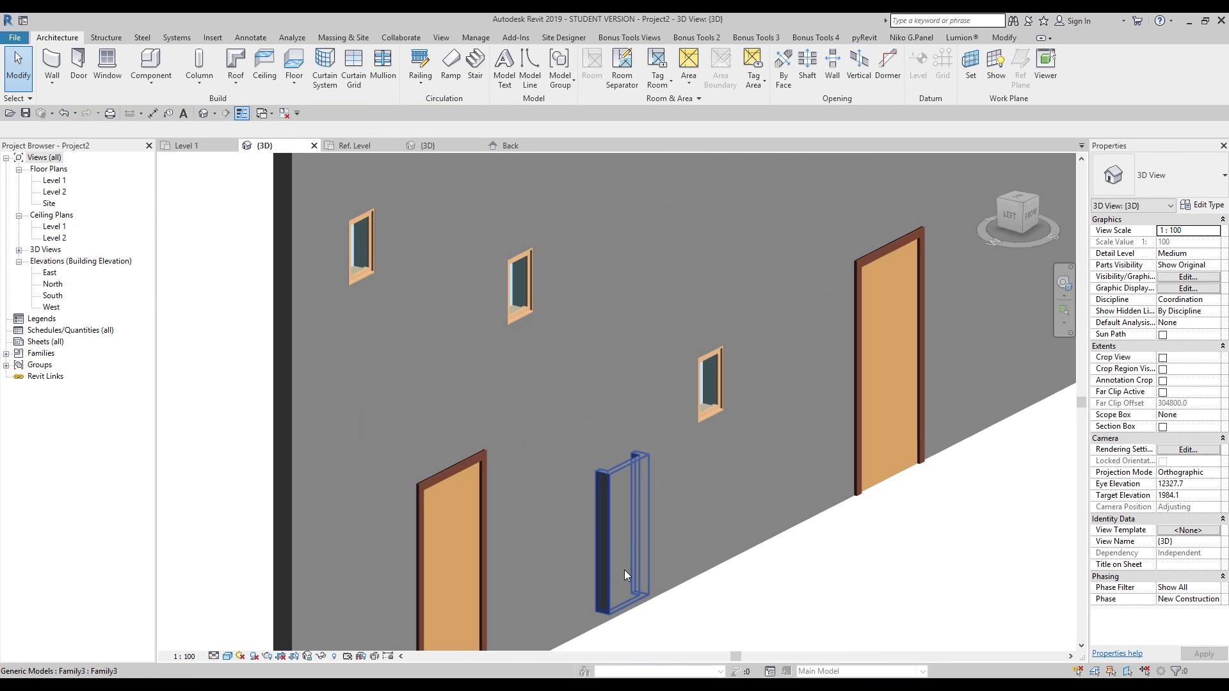
pyautogui.click(617, 517)
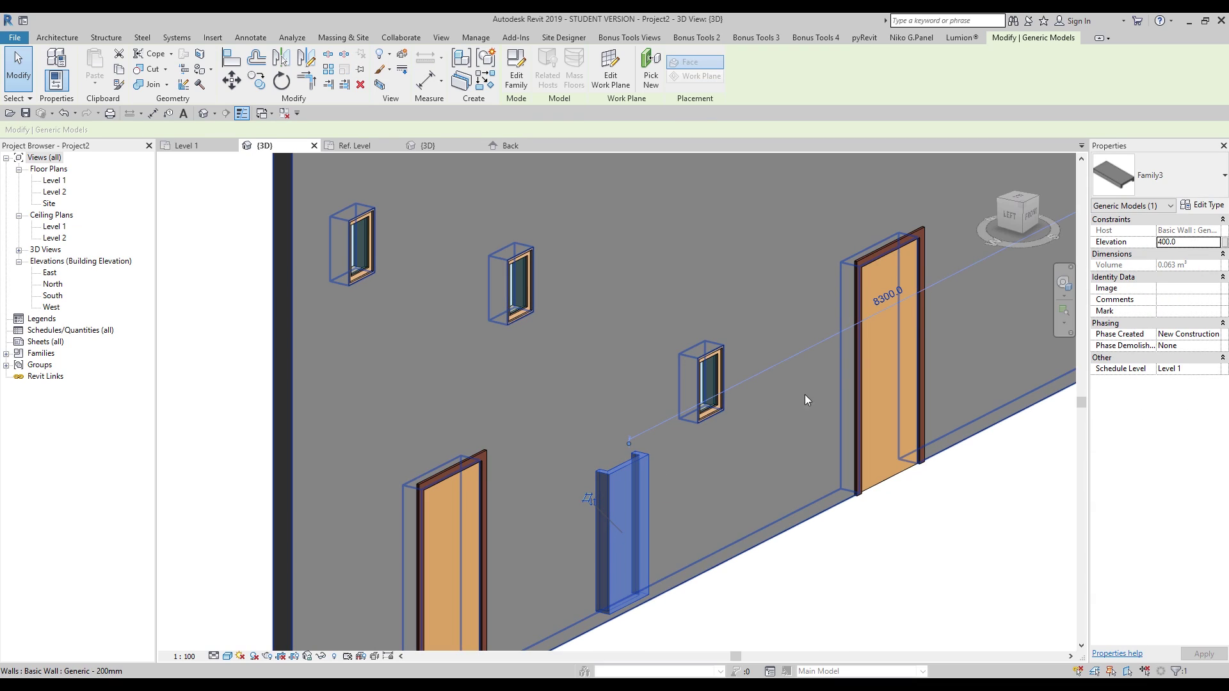
pyautogui.moveTo(755, 401); pyautogui.dragTo(681, 334, button='middle')
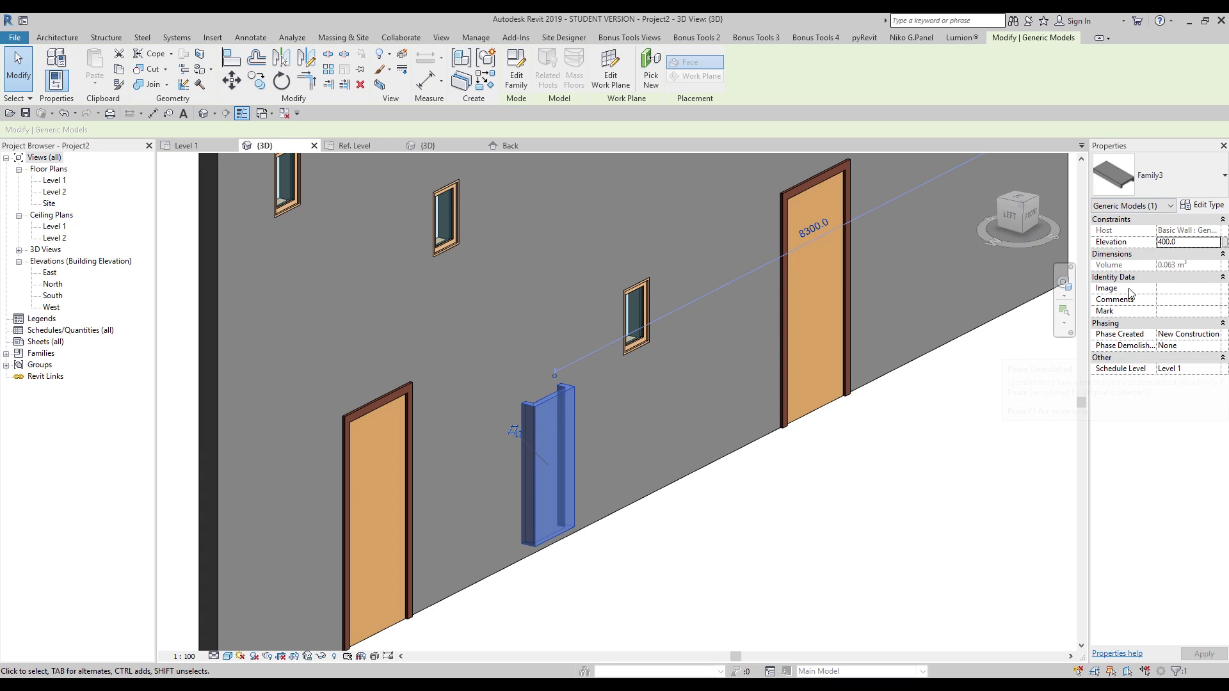
pyautogui.keyDown('shift'); pyautogui.moveTo(512, 500); pyautogui.dragTo(547, 477, button='middle'); pyautogui.keyUp('shift')
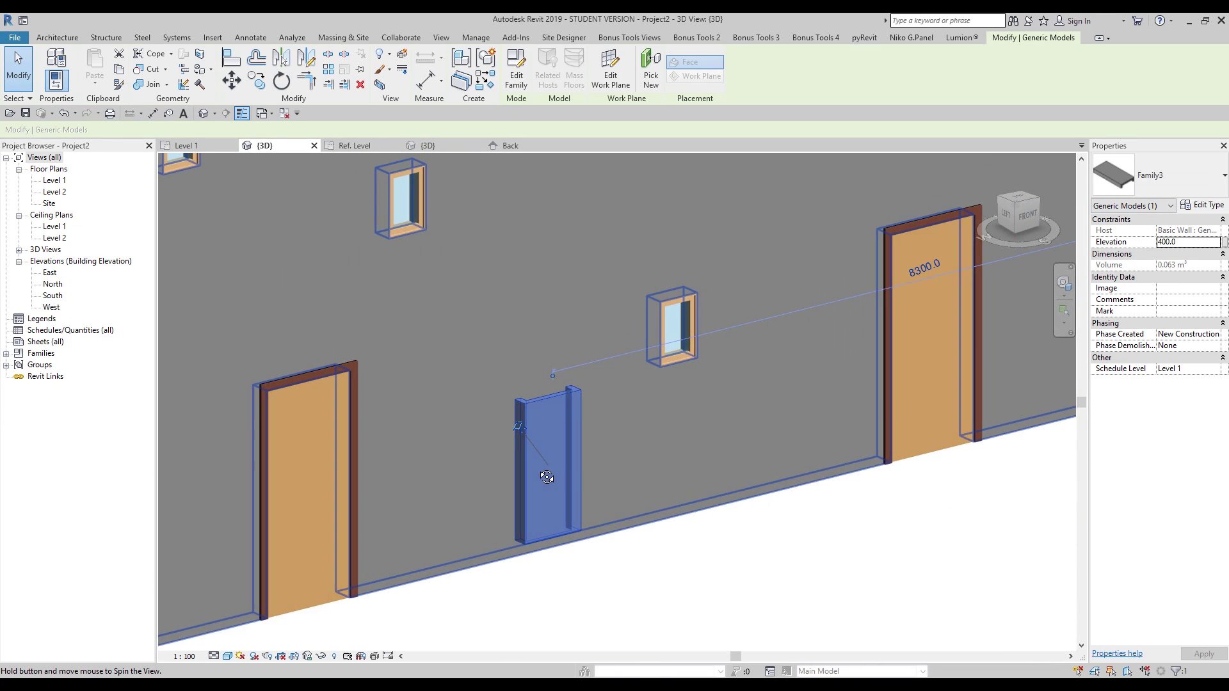
pyautogui.click(516, 67)
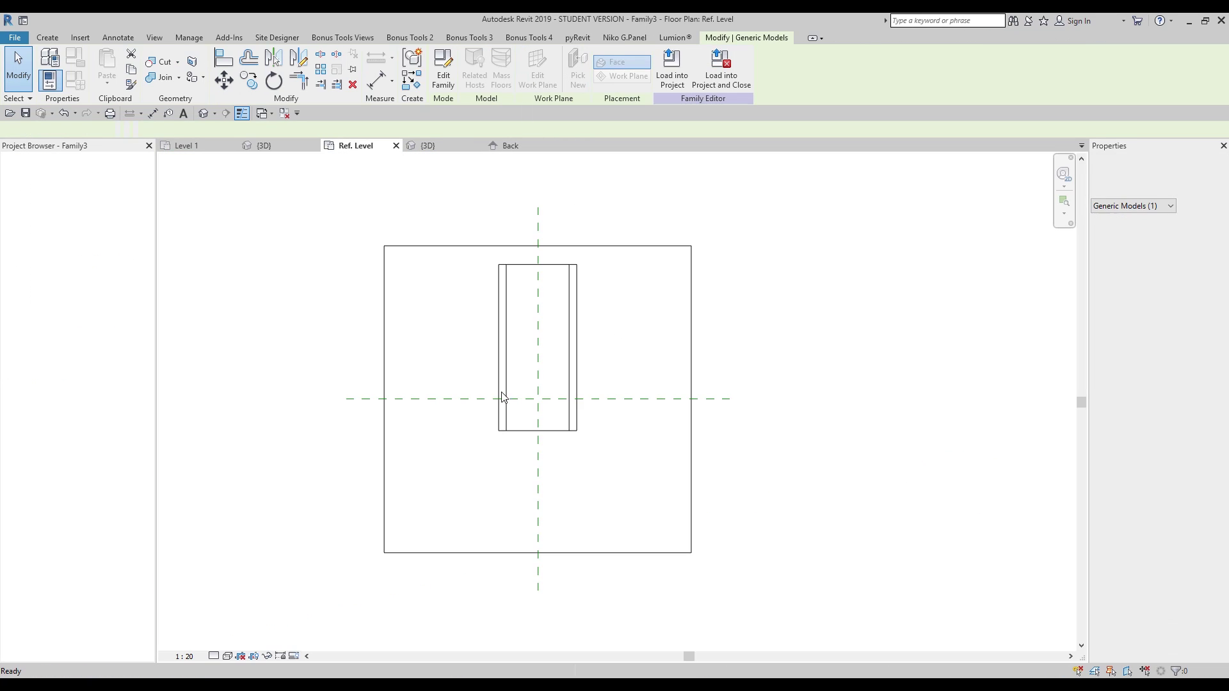
# Open the inverted-U extrusion's sketch for editing in the Back elevation.
pyautogui.click(417, 335)
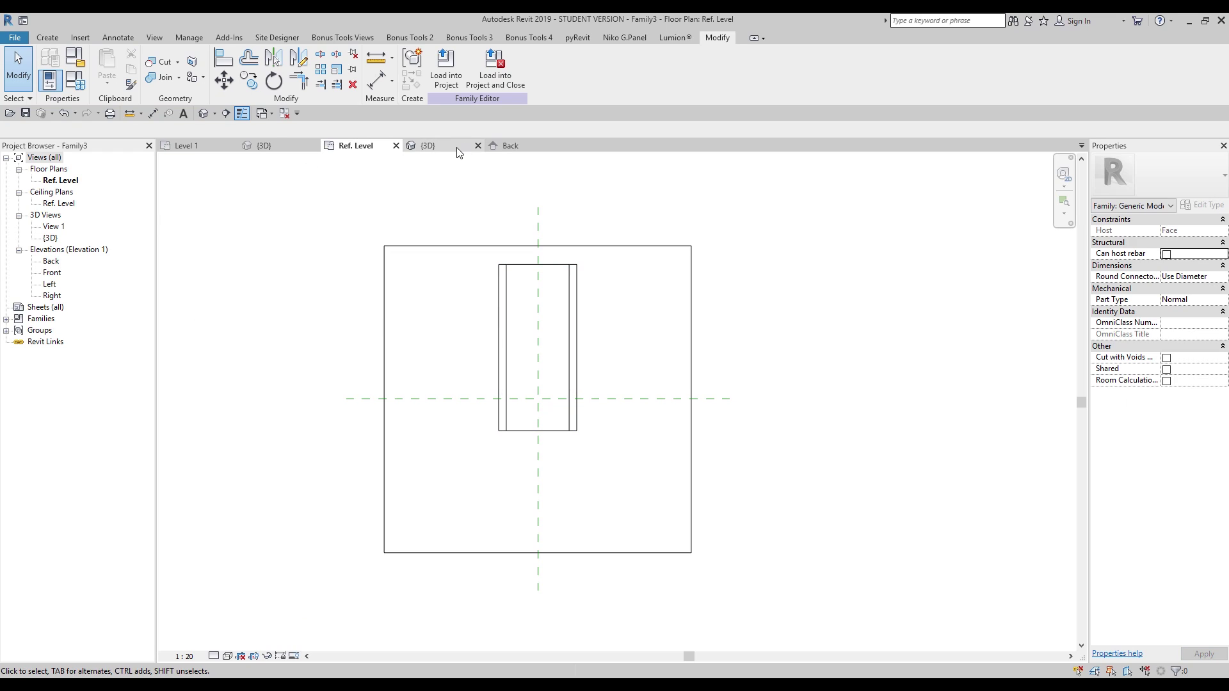
pyautogui.click(506, 145)
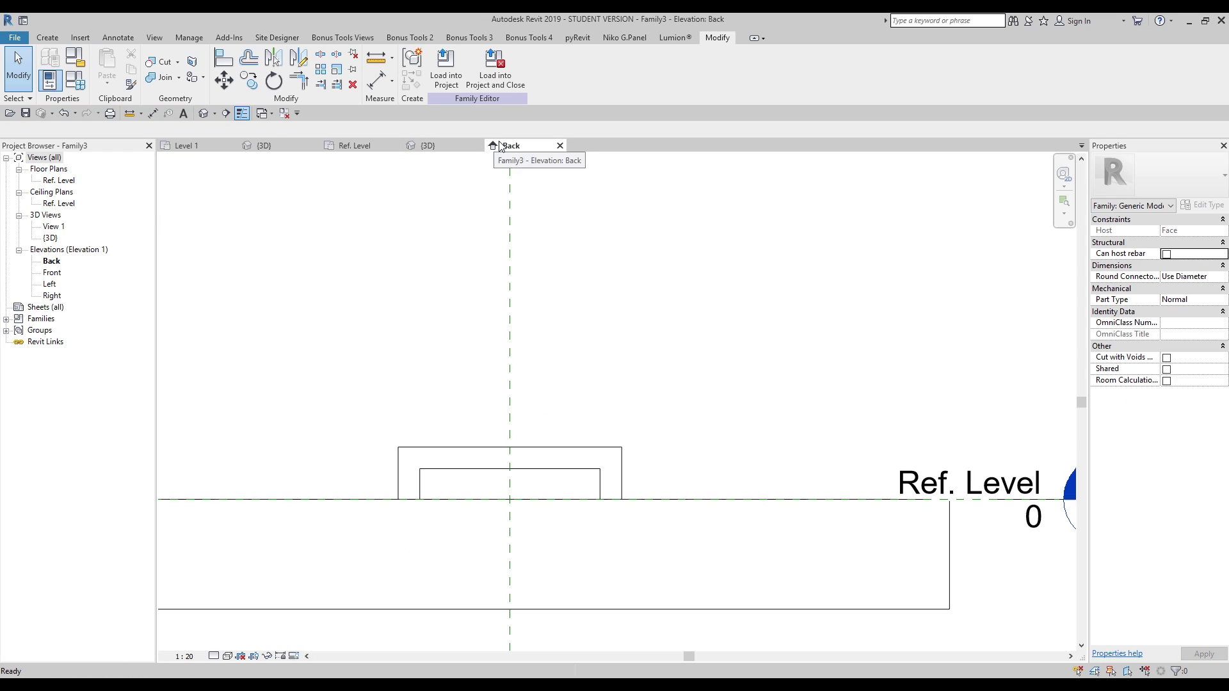
pyautogui.click(609, 462)
pyautogui.click(448, 67)
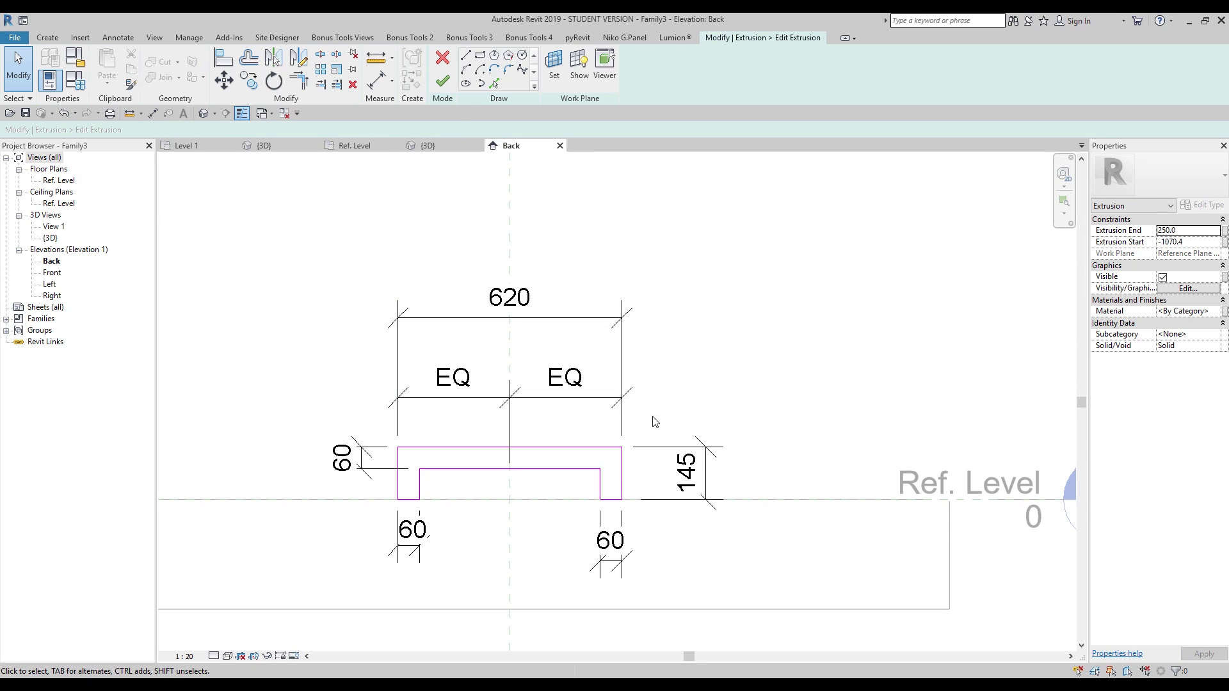
# Label the profile's overall height dimension with a new instance parameter named W.
pyautogui.click(657, 452)
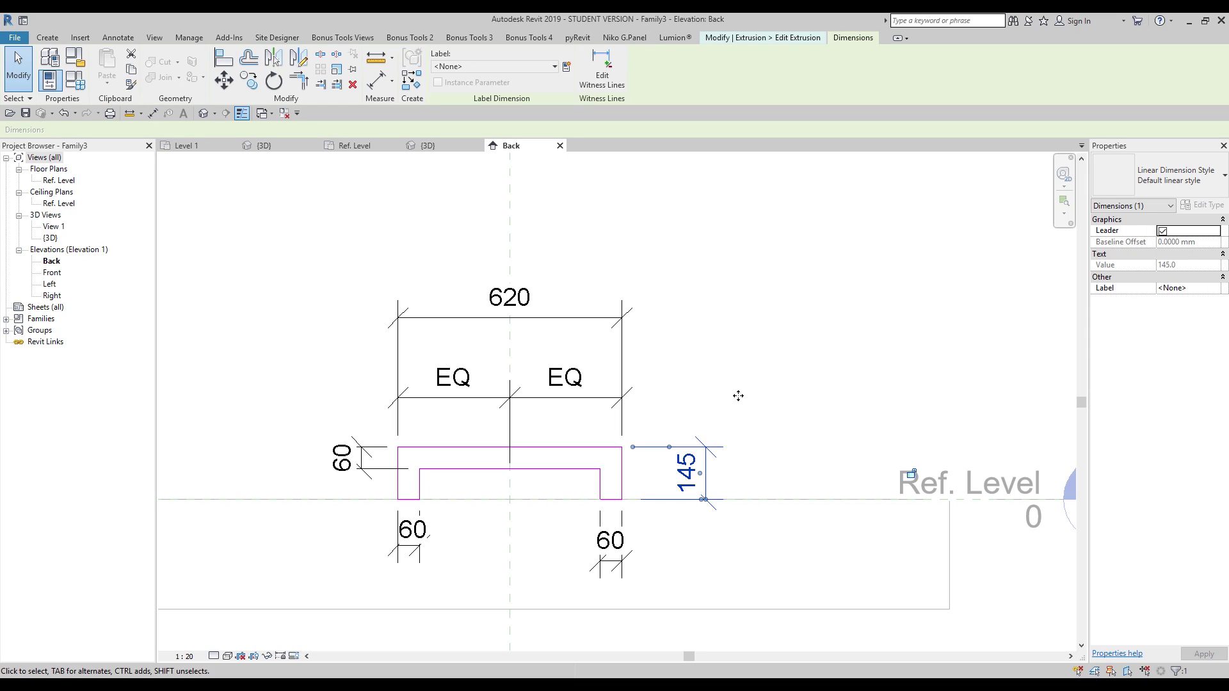
pyautogui.click(567, 66)
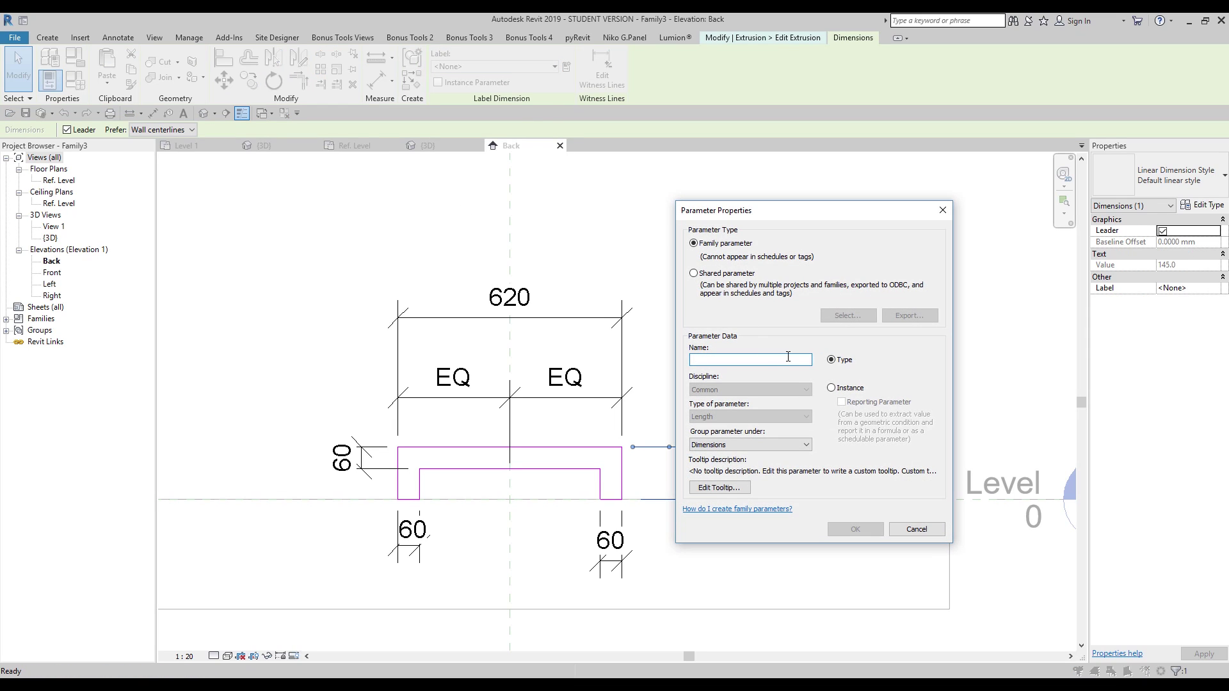
pyautogui.write('W')
pyautogui.click(850, 387)
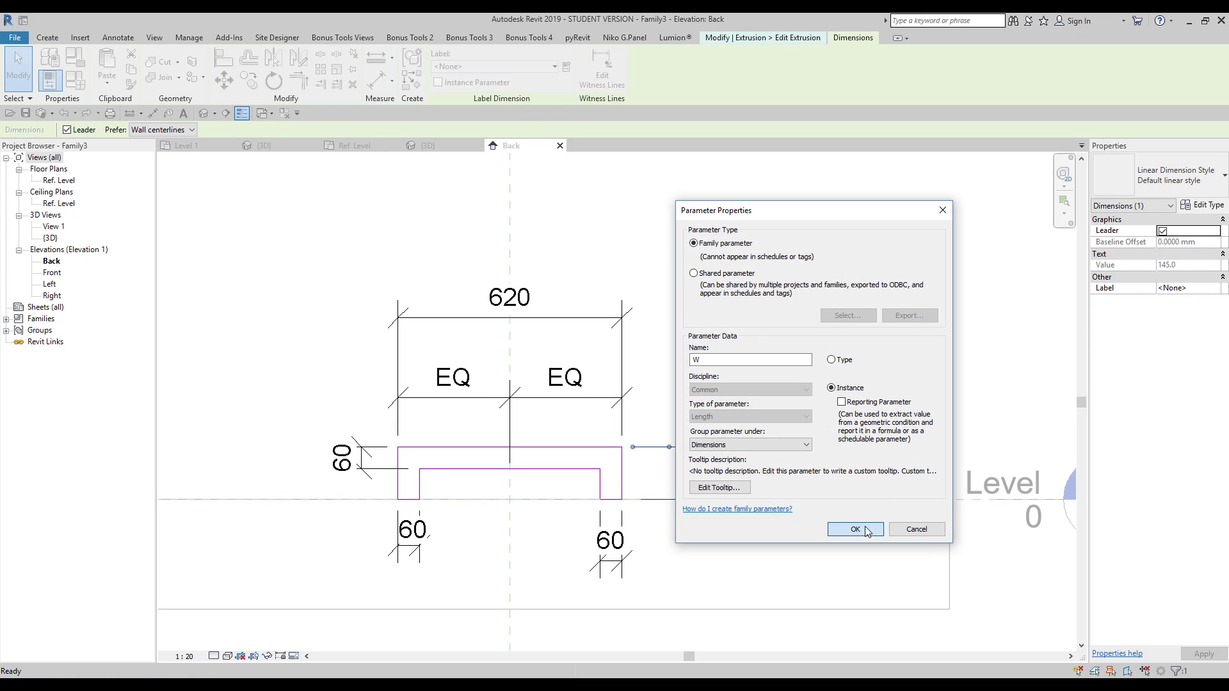
pyautogui.click(856, 529)
pyautogui.click(747, 360)
# Label the profile's overall horizontal dimension with a new instance parameter named L.
pyautogui.click(568, 319)
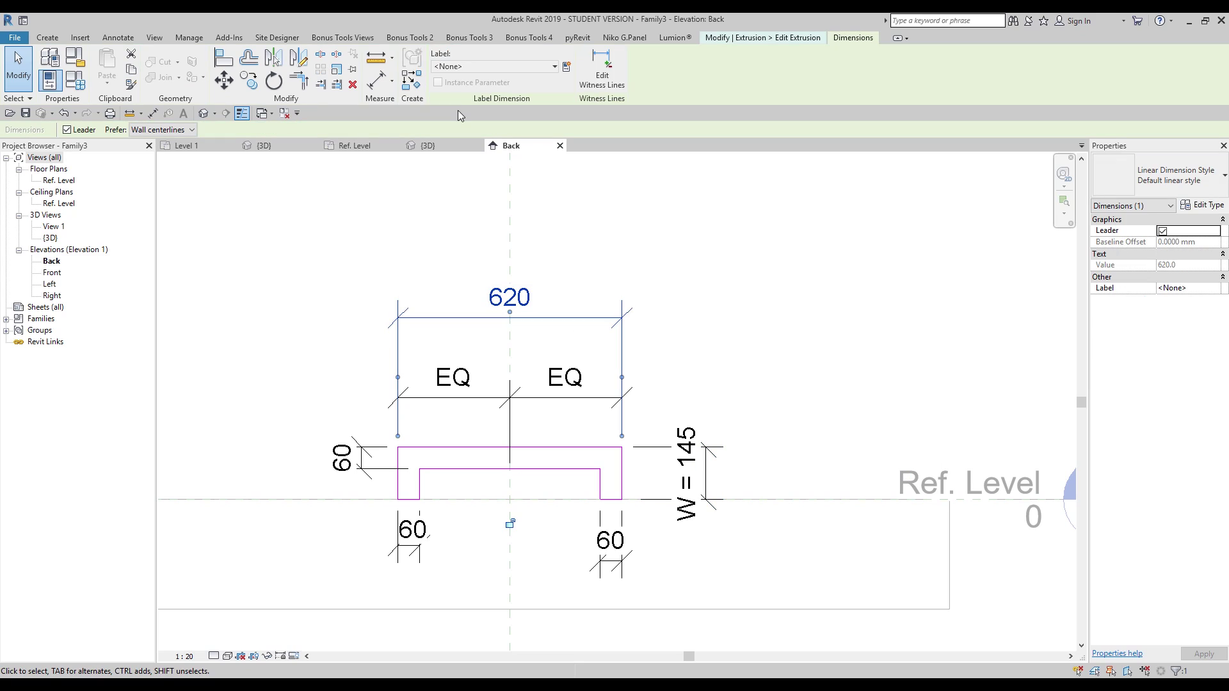
pyautogui.click(476, 69)
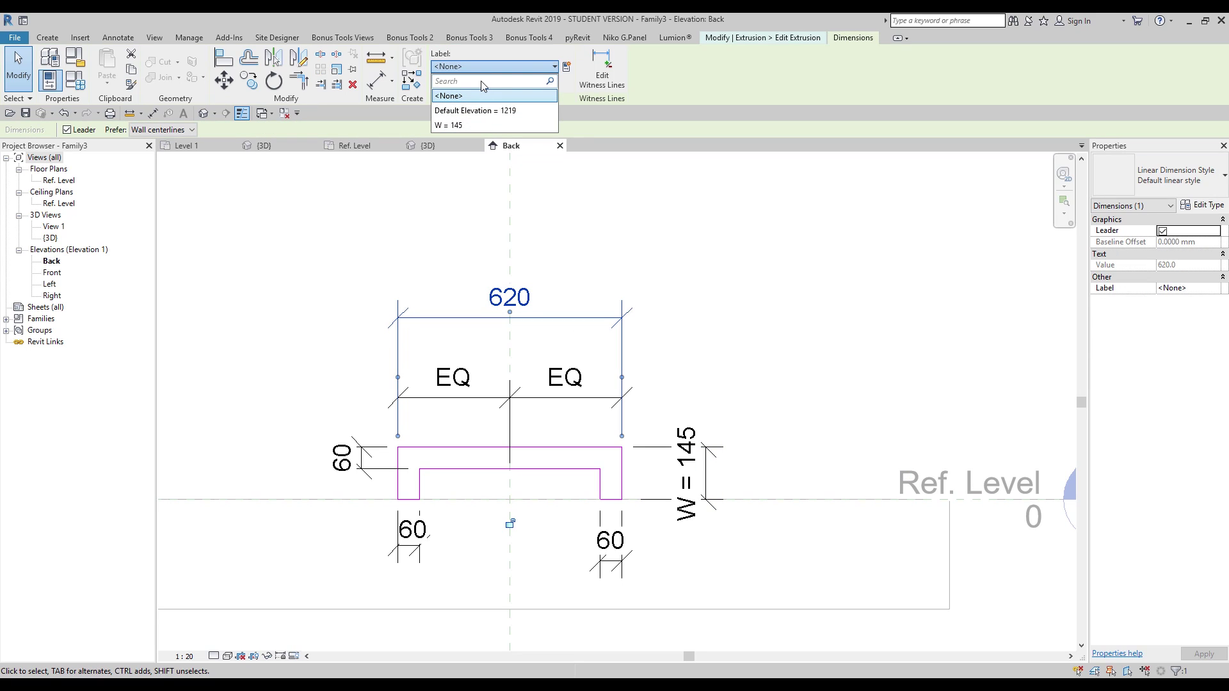
pyautogui.click(567, 66)
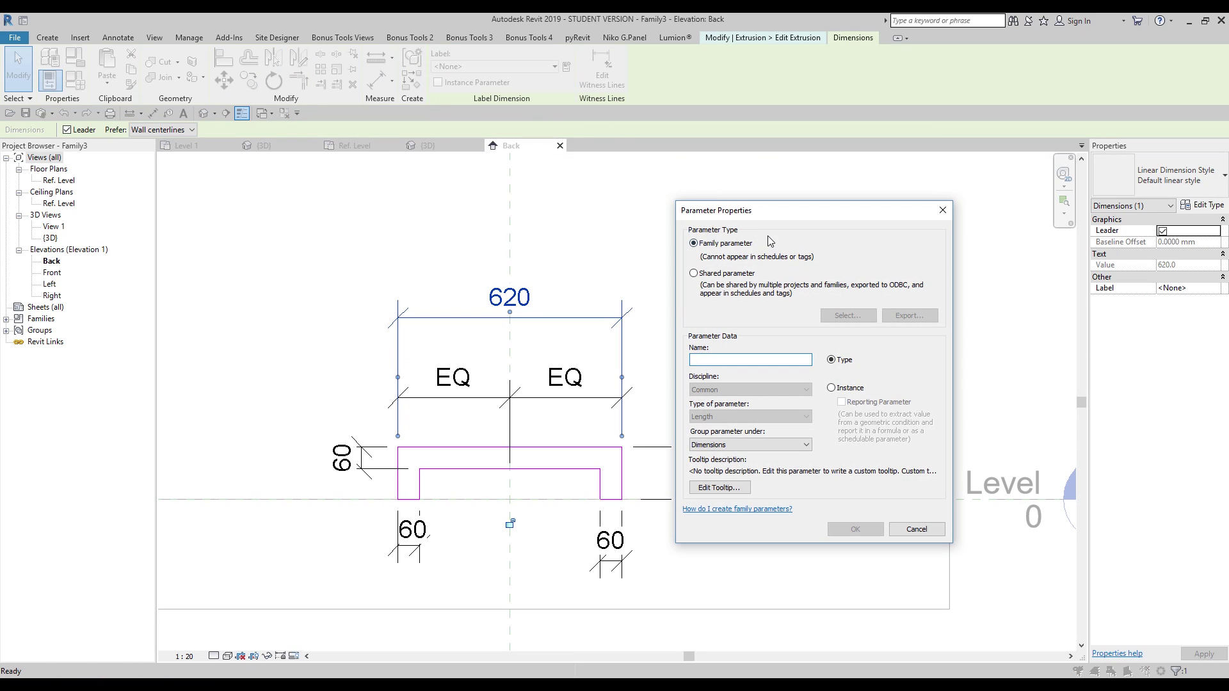
pyautogui.write('L')
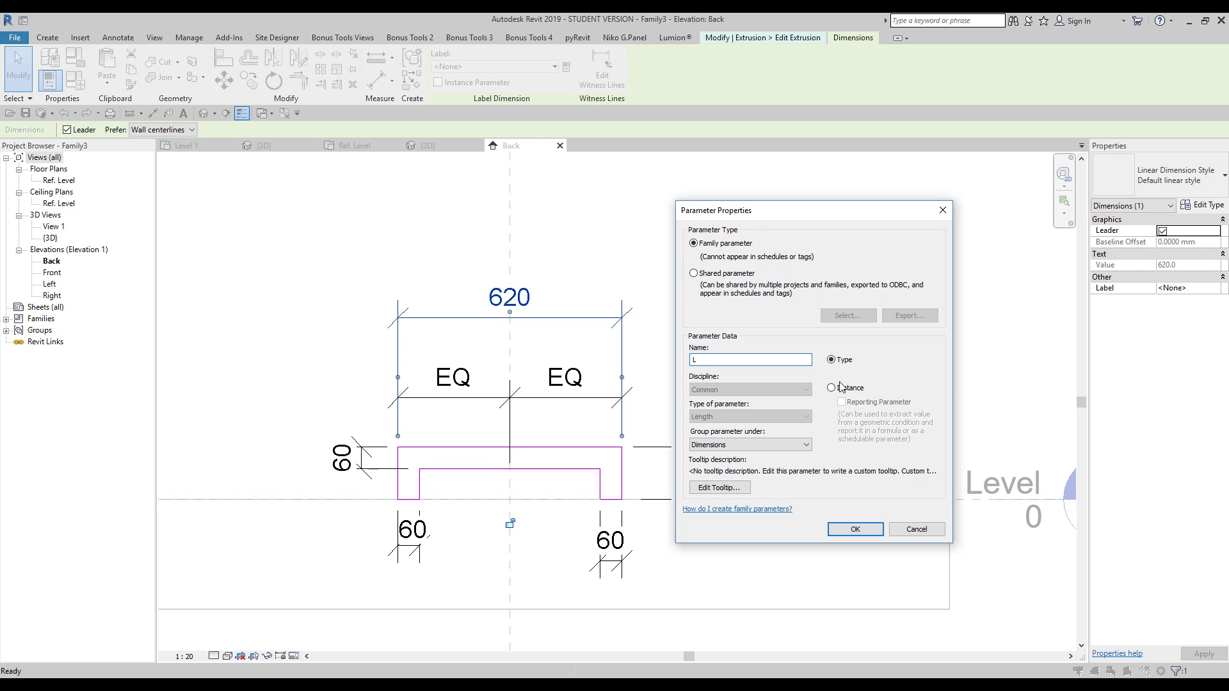
pyautogui.click(832, 388)
pyautogui.click(858, 531)
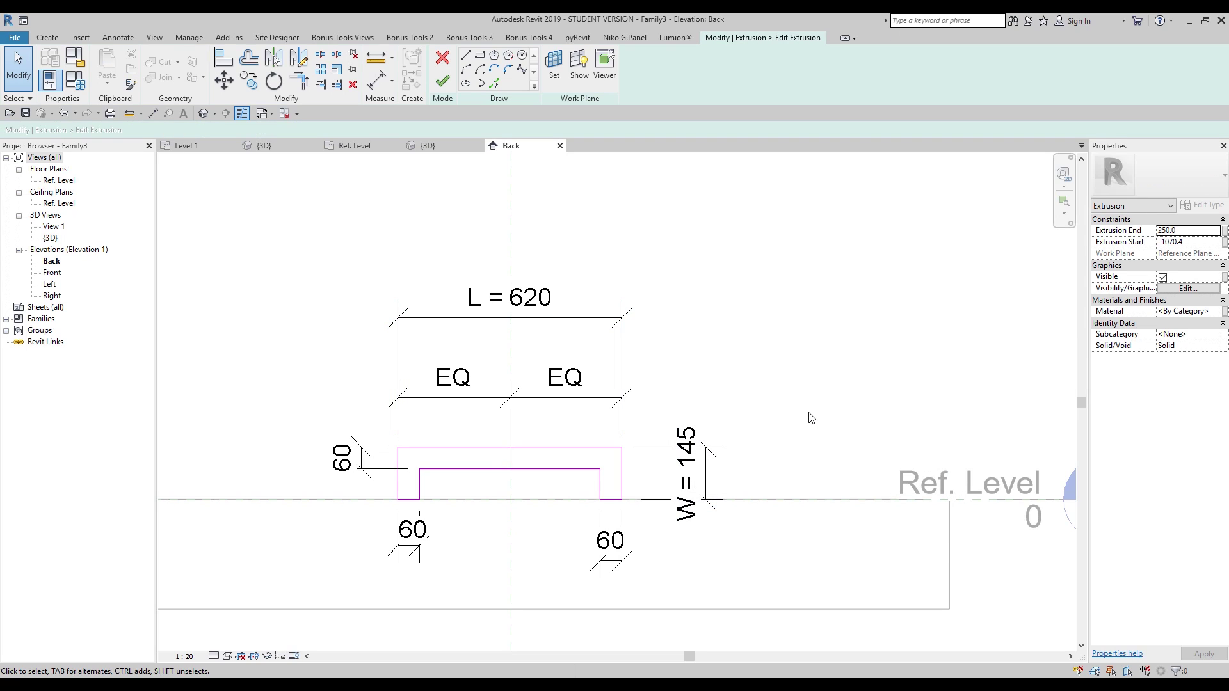
# Finish the extrusion's sketch and open the Ref. Level floor plan.
pyautogui.click(442, 80)
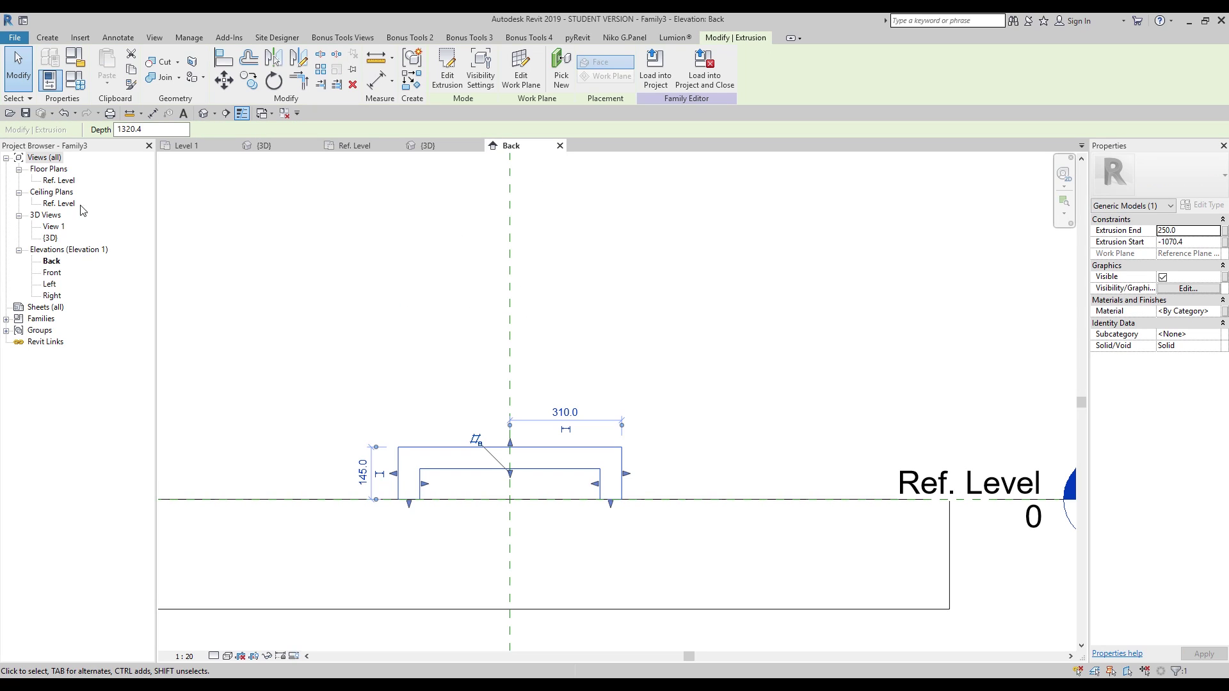
pyautogui.doubleClick(67, 181)
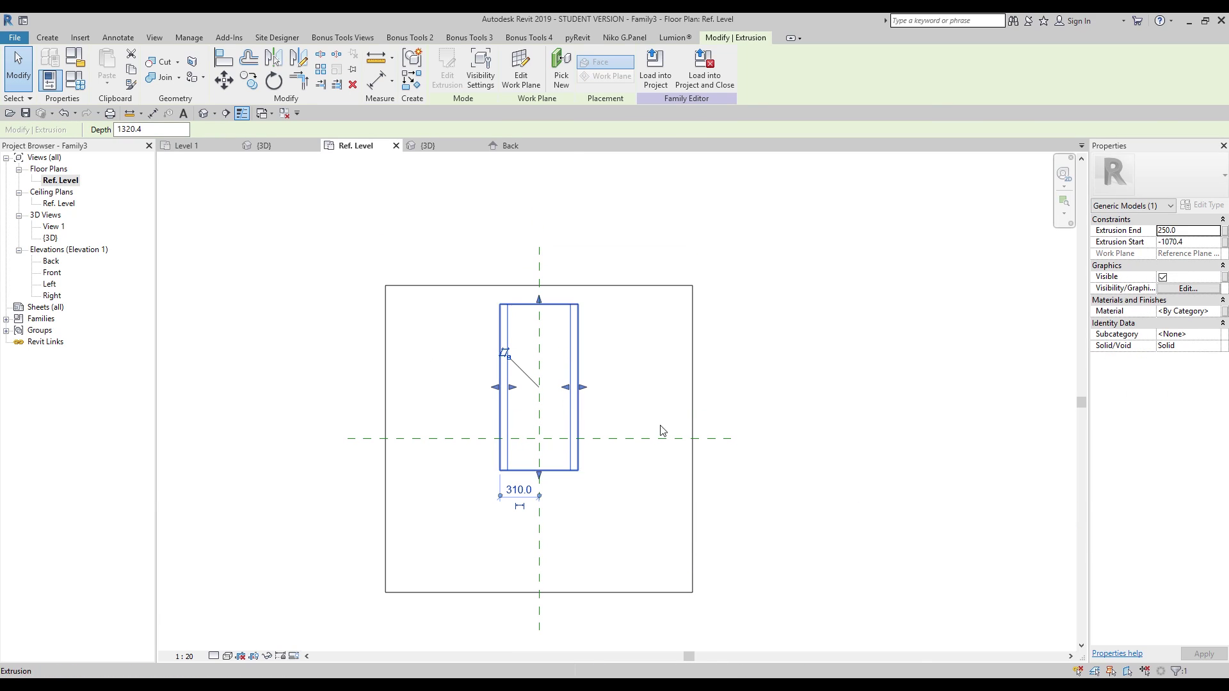
pyautogui.press('d')
pyautogui.press('i')
pyautogui.scroll(4, 590, 466)
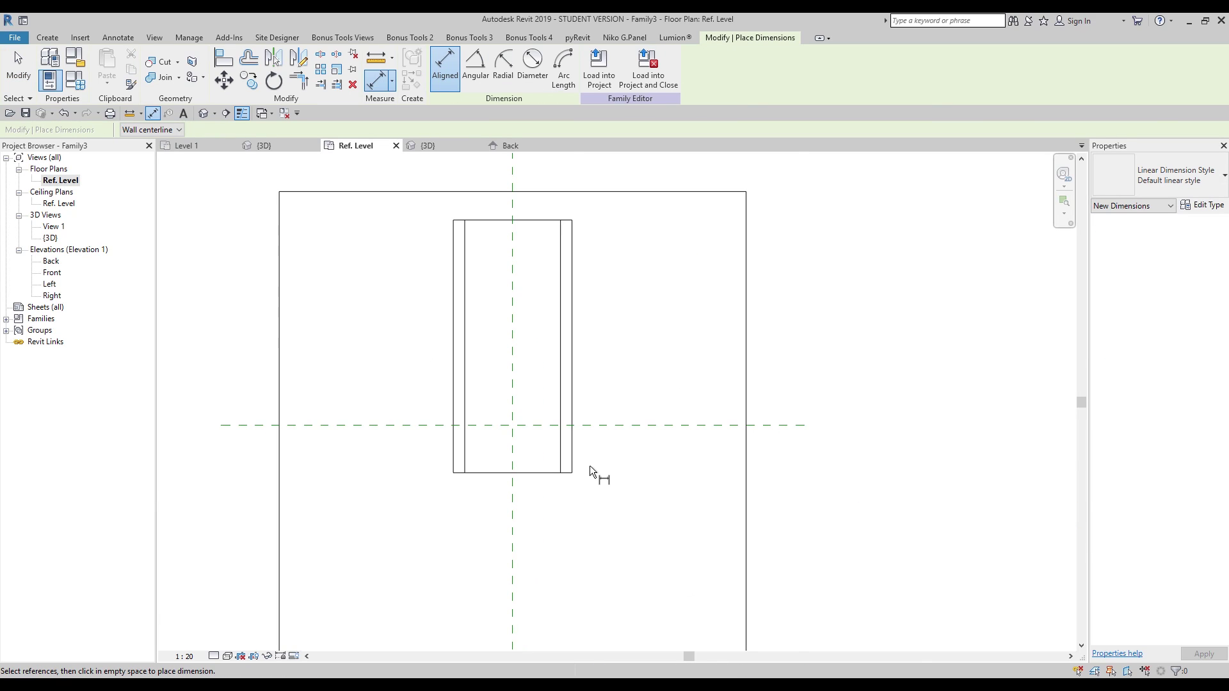
pyautogui.moveTo(585, 429); pyautogui.dragTo(590, 491, button='middle')
pyautogui.press('Escape')
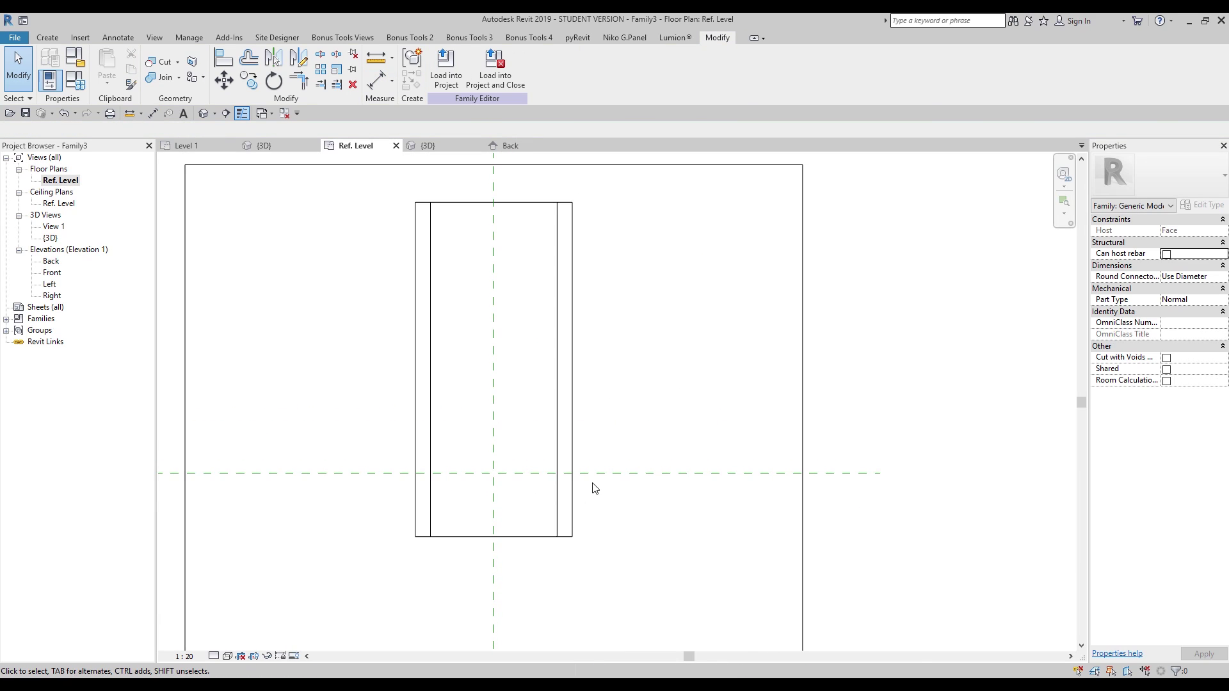
# Align the extrusion's lower end with the horizontal center reference plane in plan.
pyautogui.press('l')
pyautogui.click(598, 473)
pyautogui.click(534, 536)
pyautogui.press('Escape')
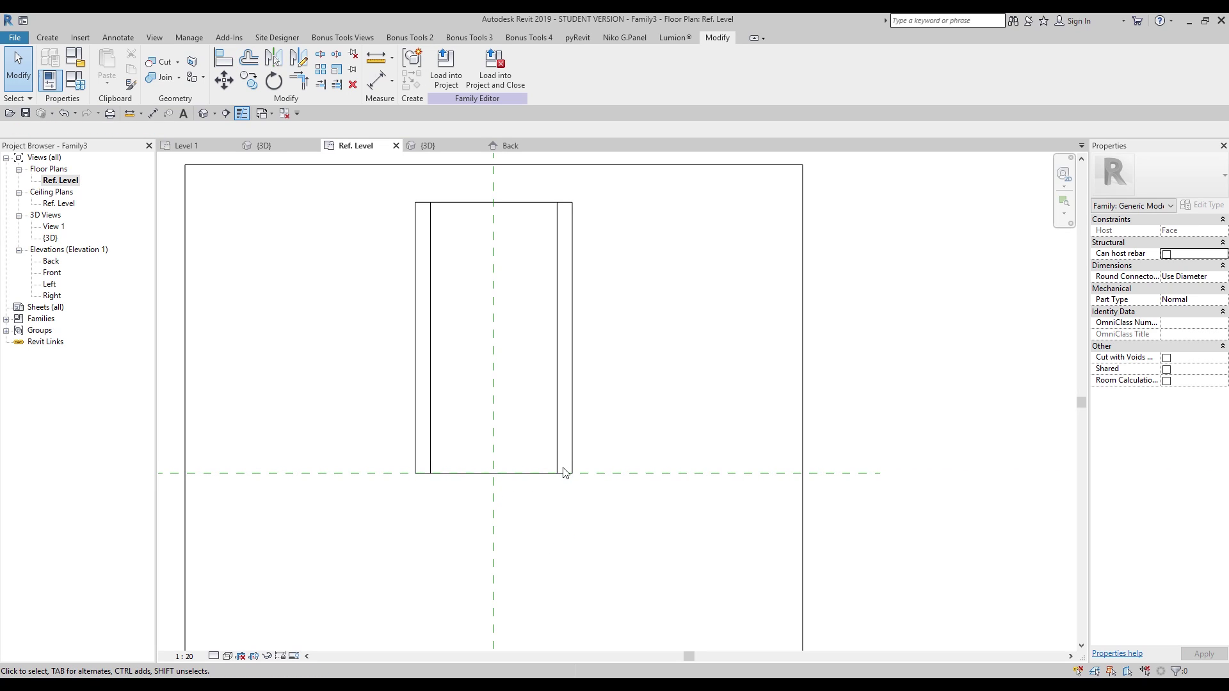
# Dimension the extrusion's length from the horizontal reference plane to its upper end, placed beside the extrusion.
pyautogui.press('d')
pyautogui.press('i')
pyautogui.click(609, 473)
pyautogui.click(528, 204)
pyautogui.click(663, 307)
pyautogui.press('Escape')
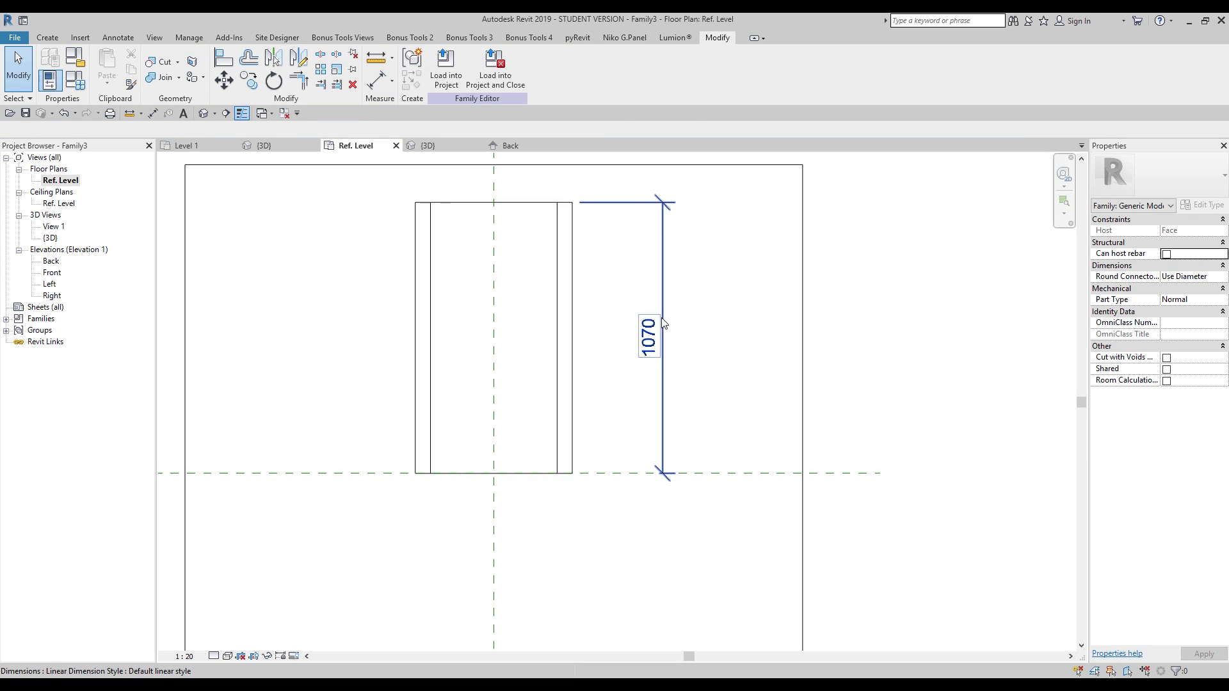
# Label the extrusion's length dimension with a new instance parameter named H.
pyautogui.click(664, 339)
pyautogui.click(566, 67)
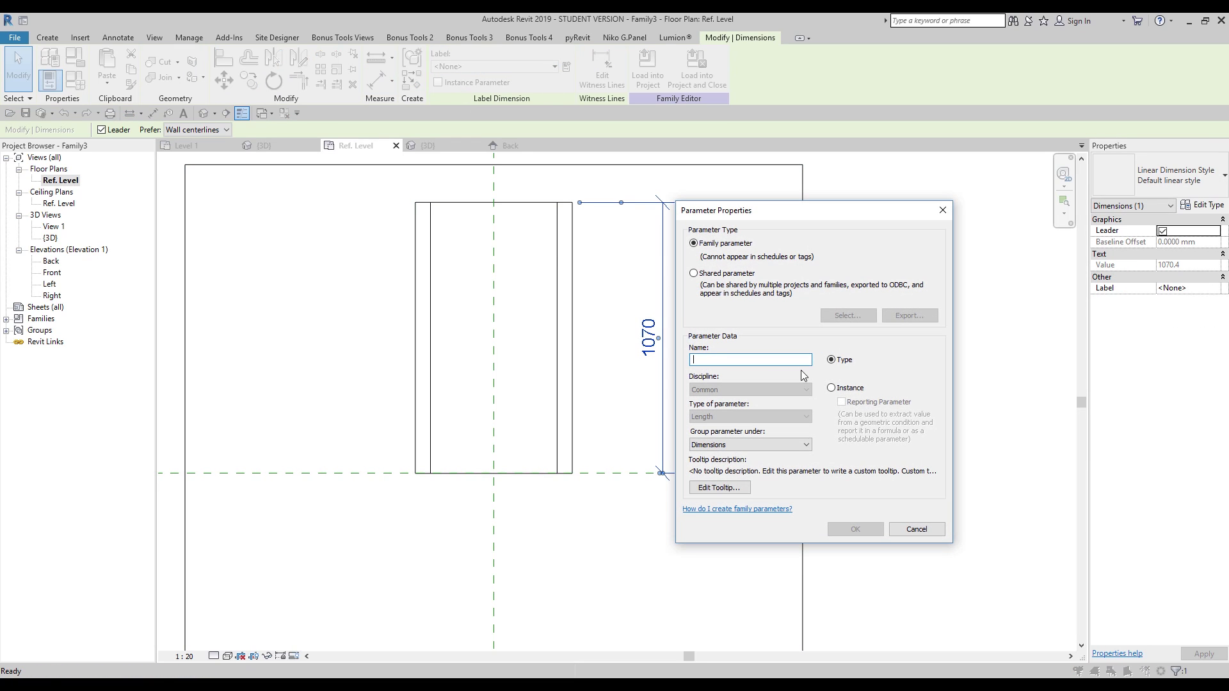
pyautogui.write('H')
pyautogui.click(832, 388)
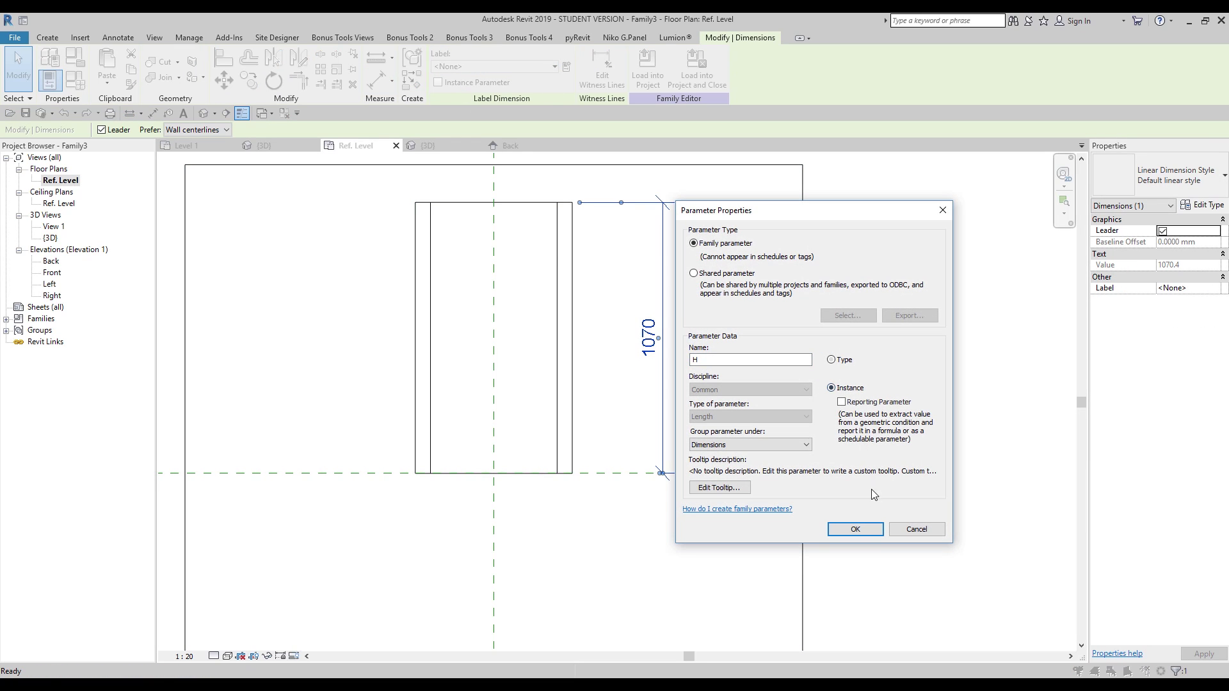
pyautogui.click(856, 530)
pyautogui.press('Escape')
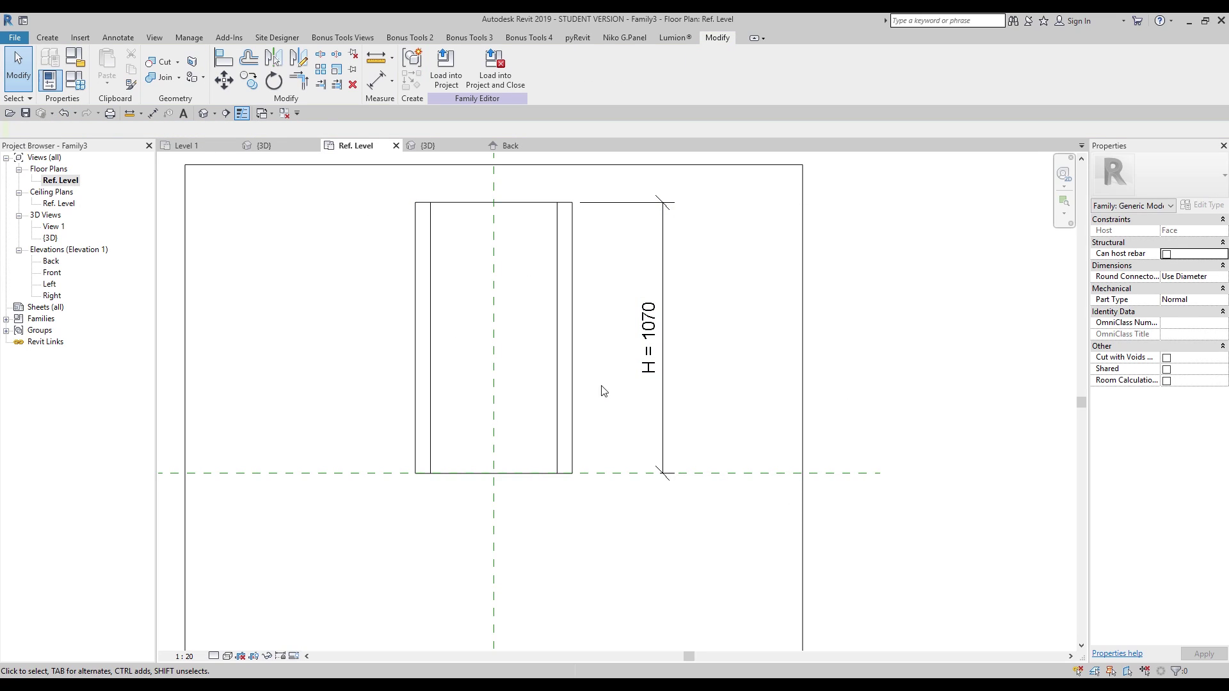
# Set the family's default H parameter to 1200 mm and reload the family into the project.
pyautogui.click(572, 306)
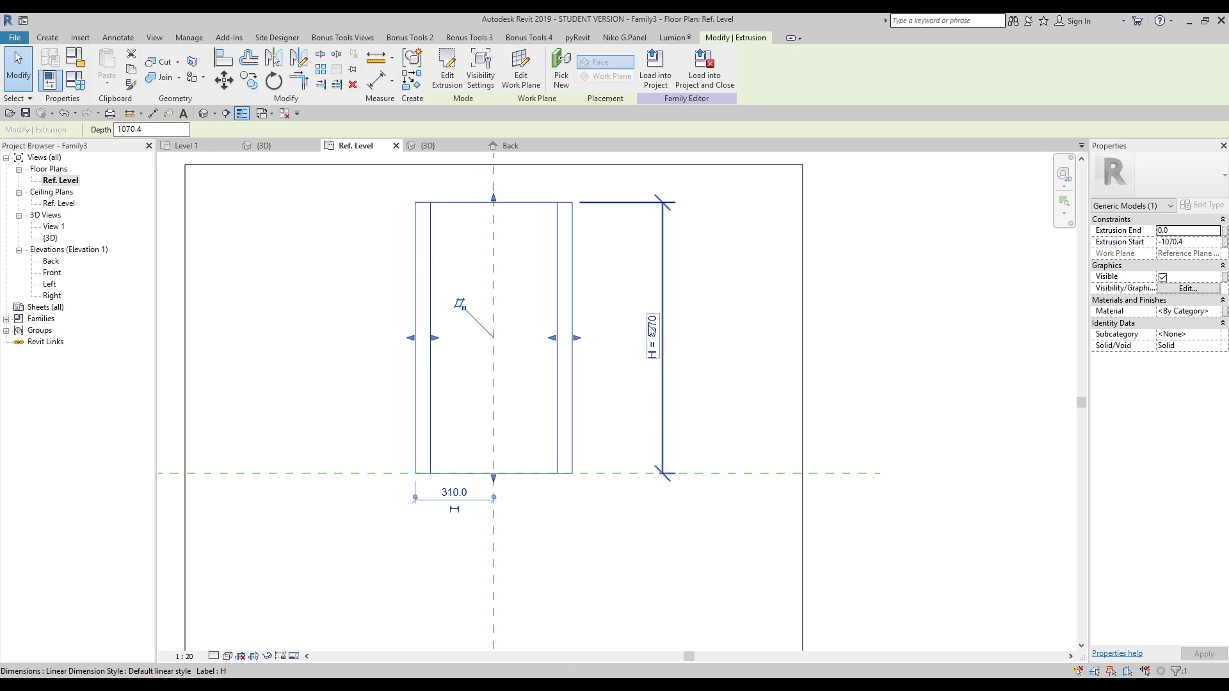
pyautogui.click(75, 80)
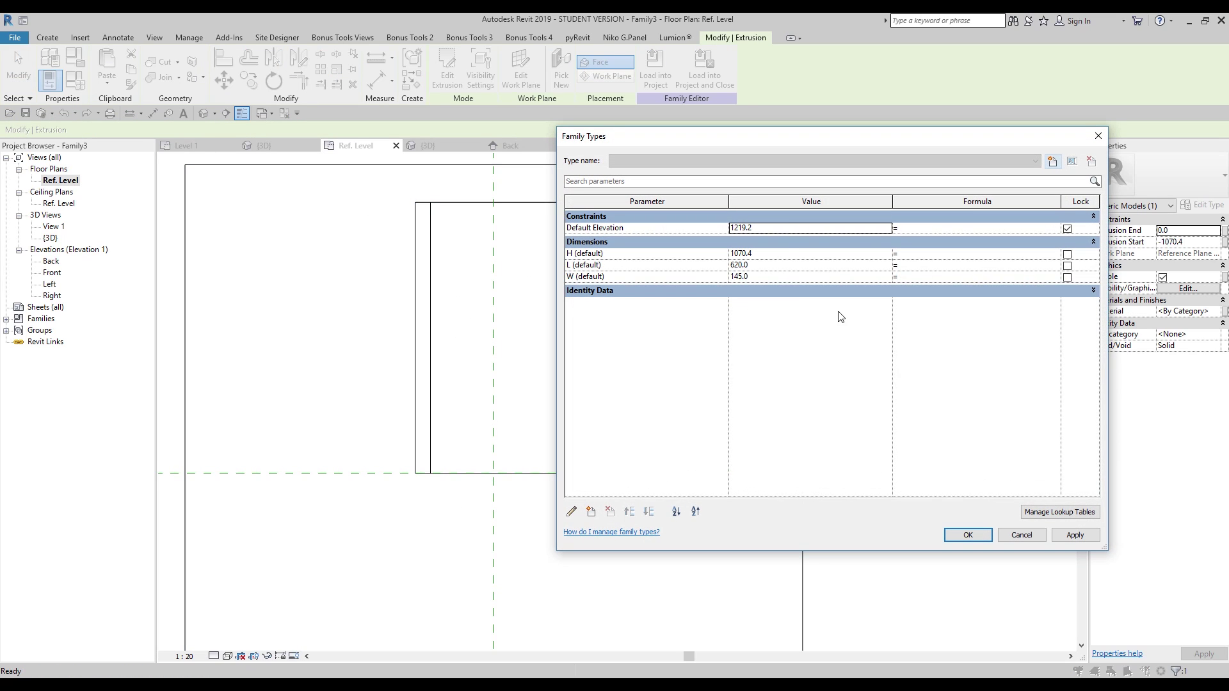
pyautogui.click(783, 257)
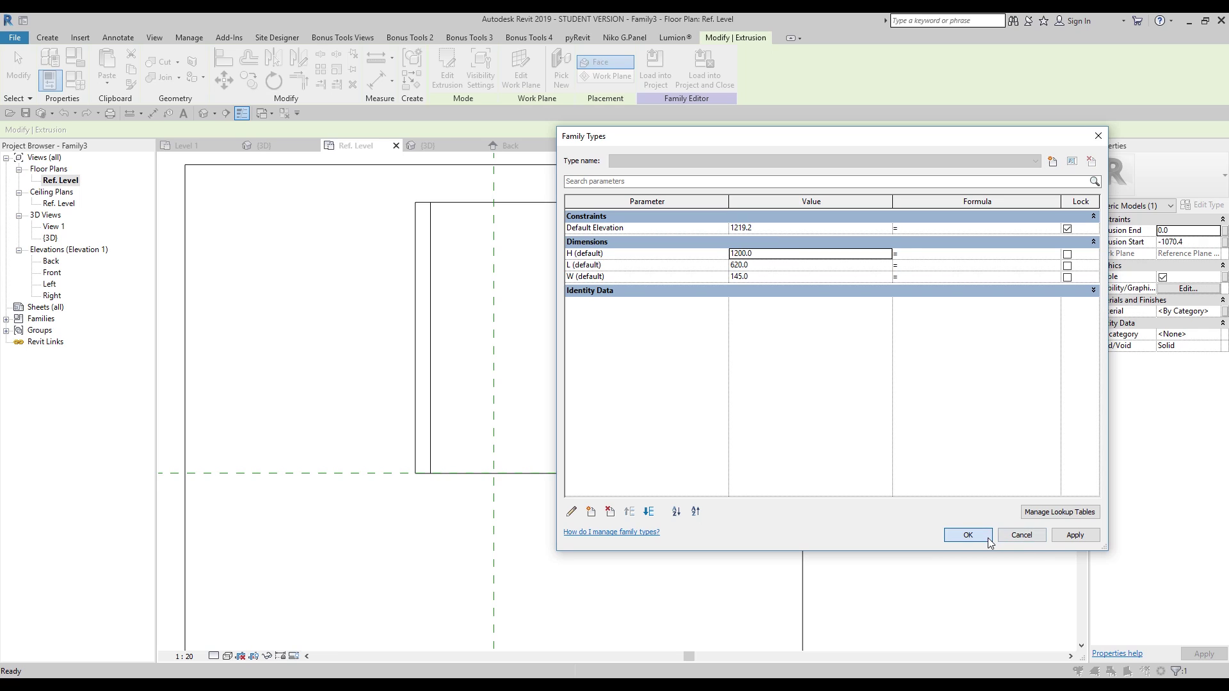
pyautogui.click(967, 536)
pyautogui.click(447, 67)
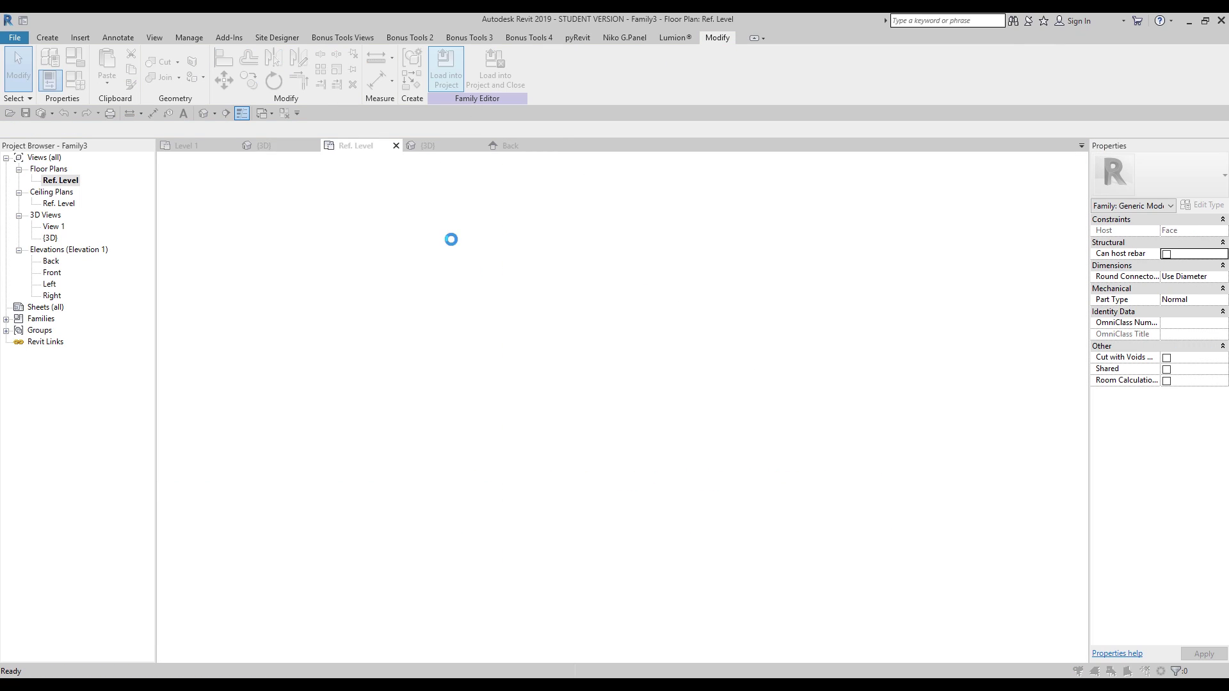
pyautogui.click(586, 338)
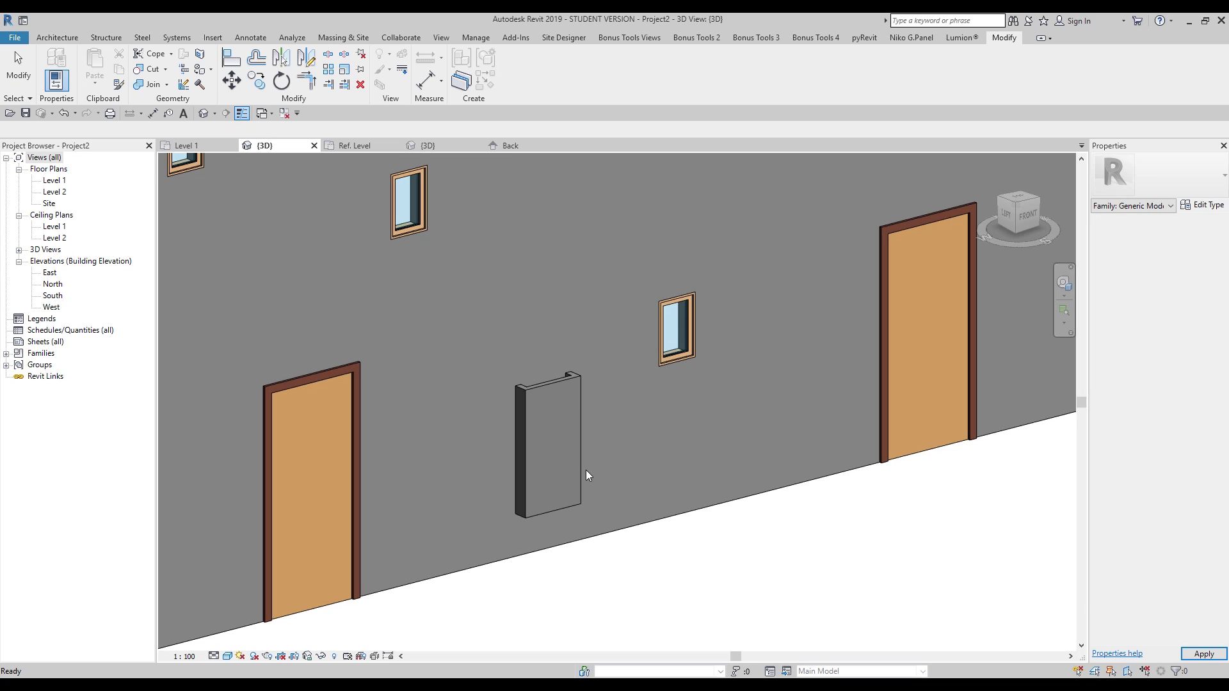
# Set the H value of the Family3 instance placed on the wall to 2500 mm.
pyautogui.click(558, 422)
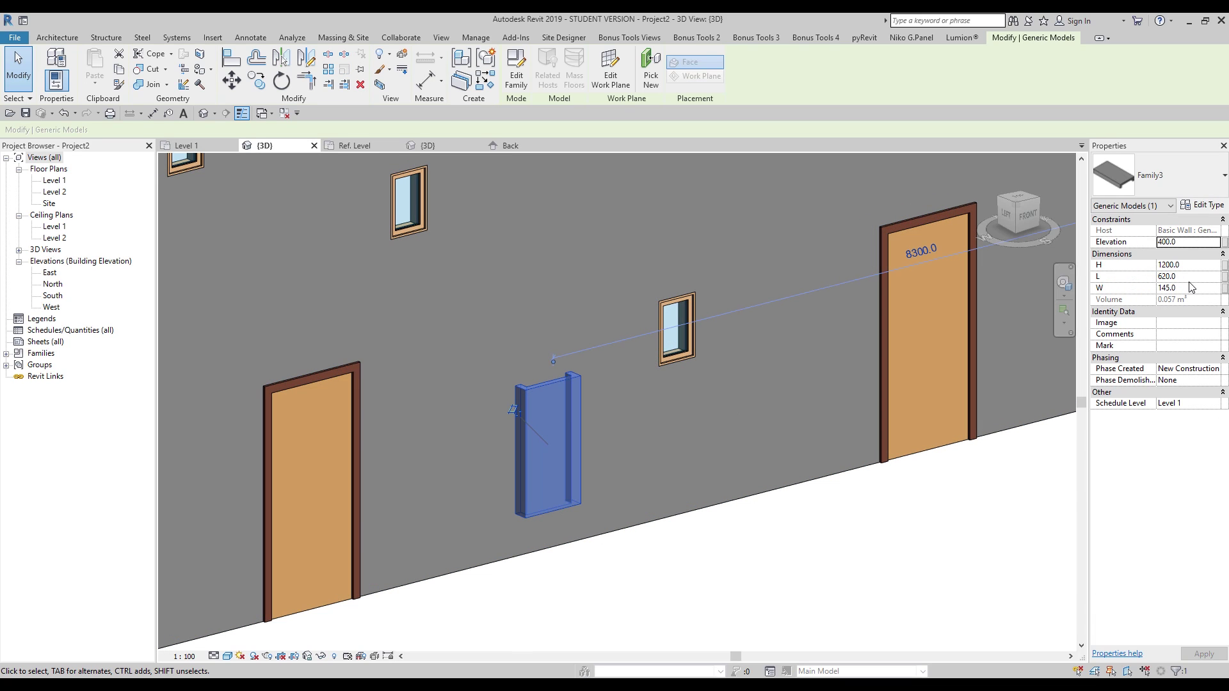
pyautogui.click(1196, 255)
pyautogui.click(1196, 255)
pyautogui.click(1188, 265)
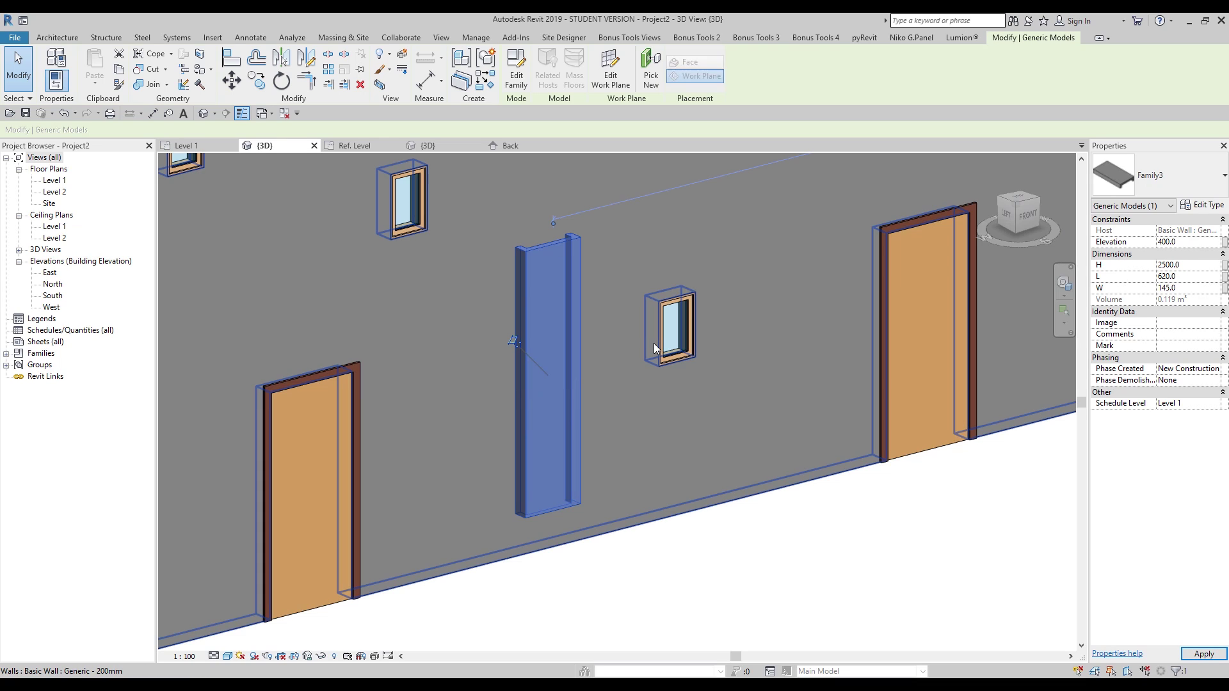
pyautogui.keyDown('shift'); pyautogui.moveTo(568, 356); pyautogui.dragTo(525, 346, button='middle'); pyautogui.keyUp('shift')
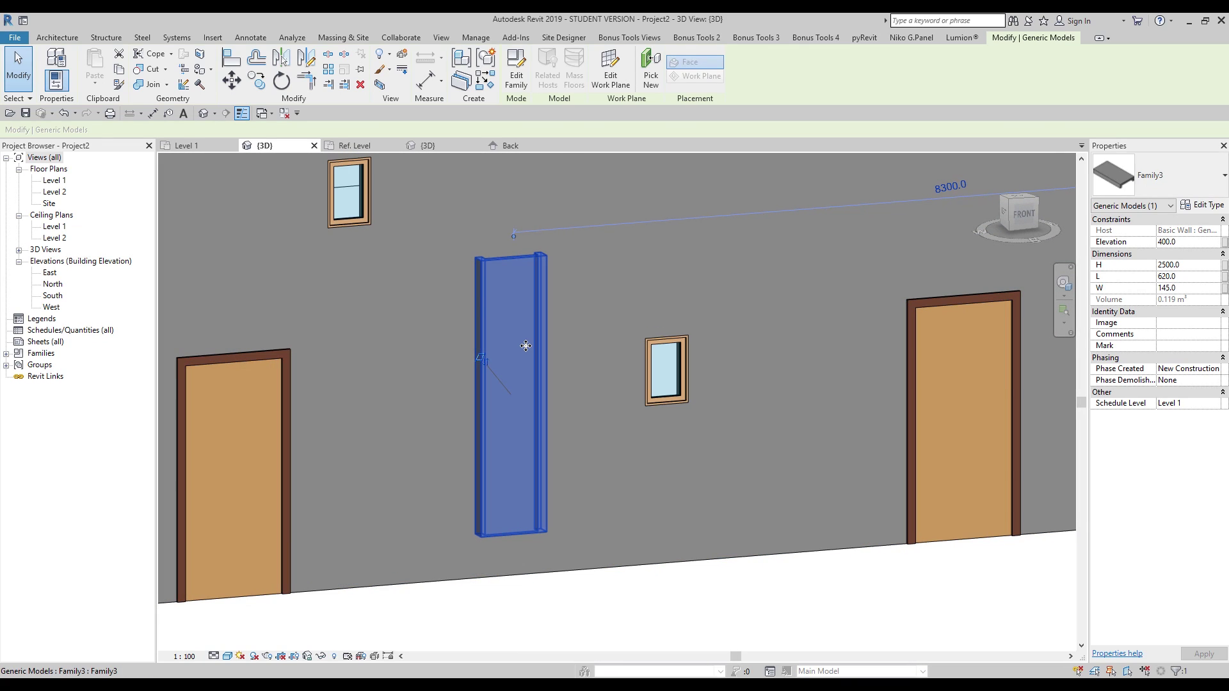
pyautogui.click(715, 620)
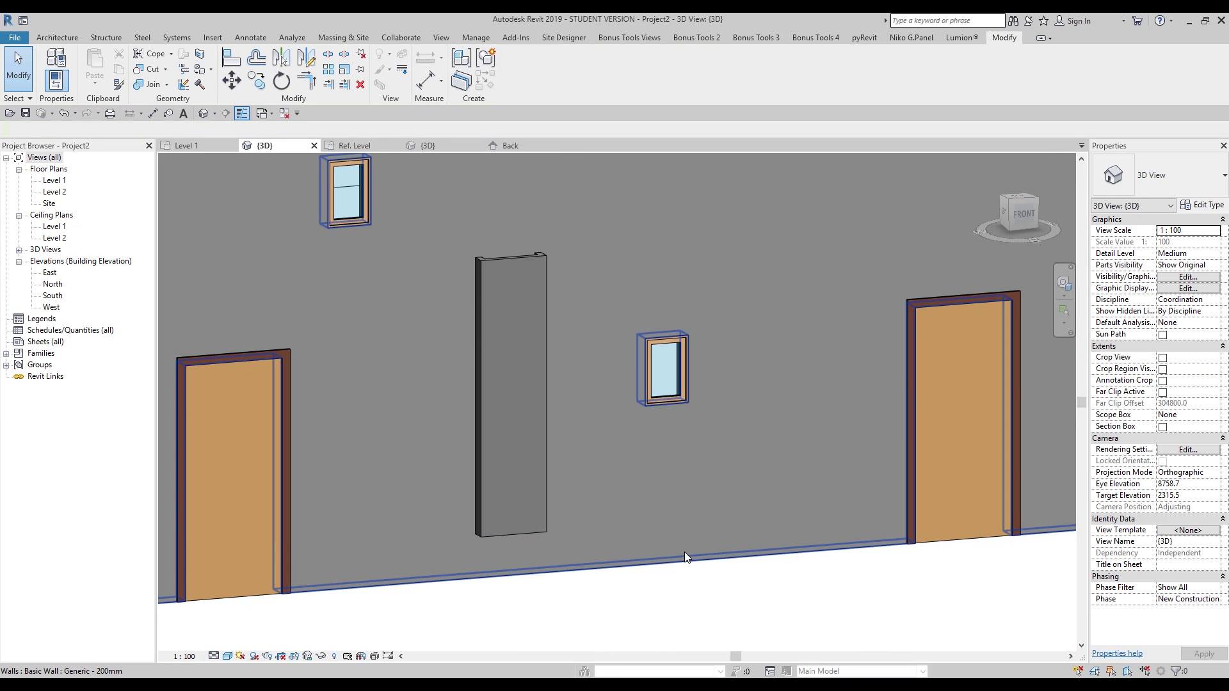
pyautogui.keyDown('shift'); pyautogui.moveTo(655, 481); pyautogui.dragTo(729, 532, button='middle'); pyautogui.keyUp('shift')
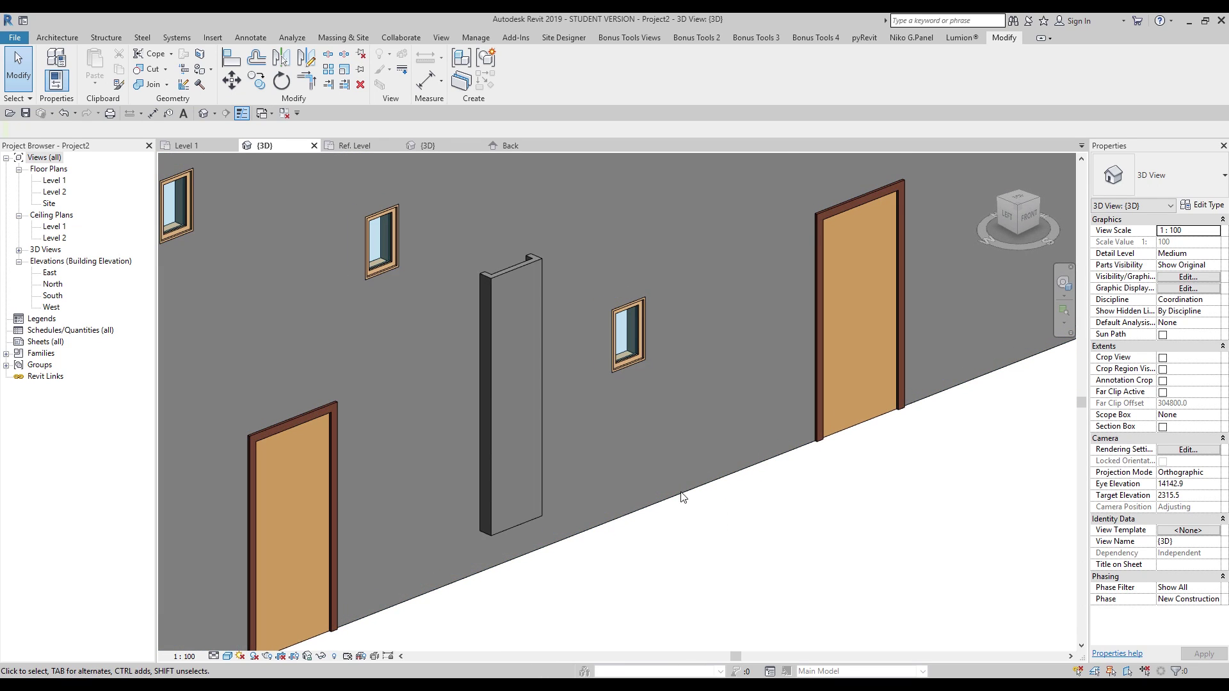
pyautogui.click(530, 293)
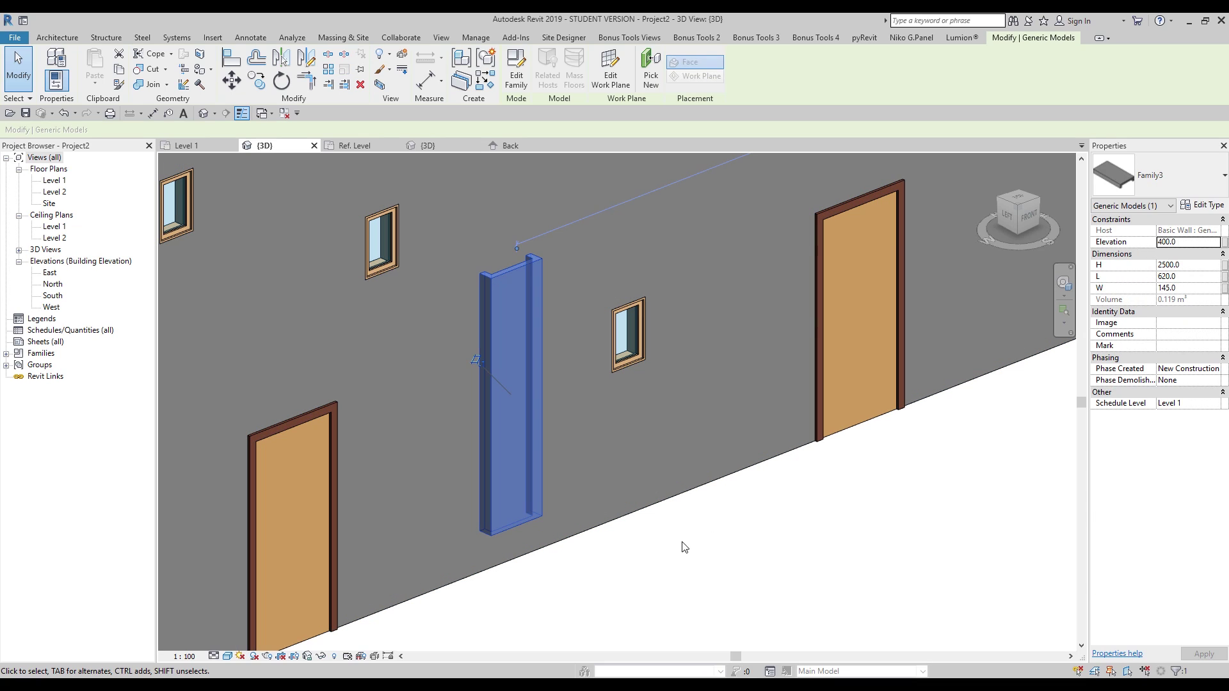
pyautogui.moveTo(652, 545)
pyautogui.keyDown('shift'); pyautogui.mouseDown(button='middle')
pyautogui.moveTo(710, 501)
pyautogui.moveTo(678, 519)
pyautogui.mouseUp(button='middle'); pyautogui.keyUp('shift')
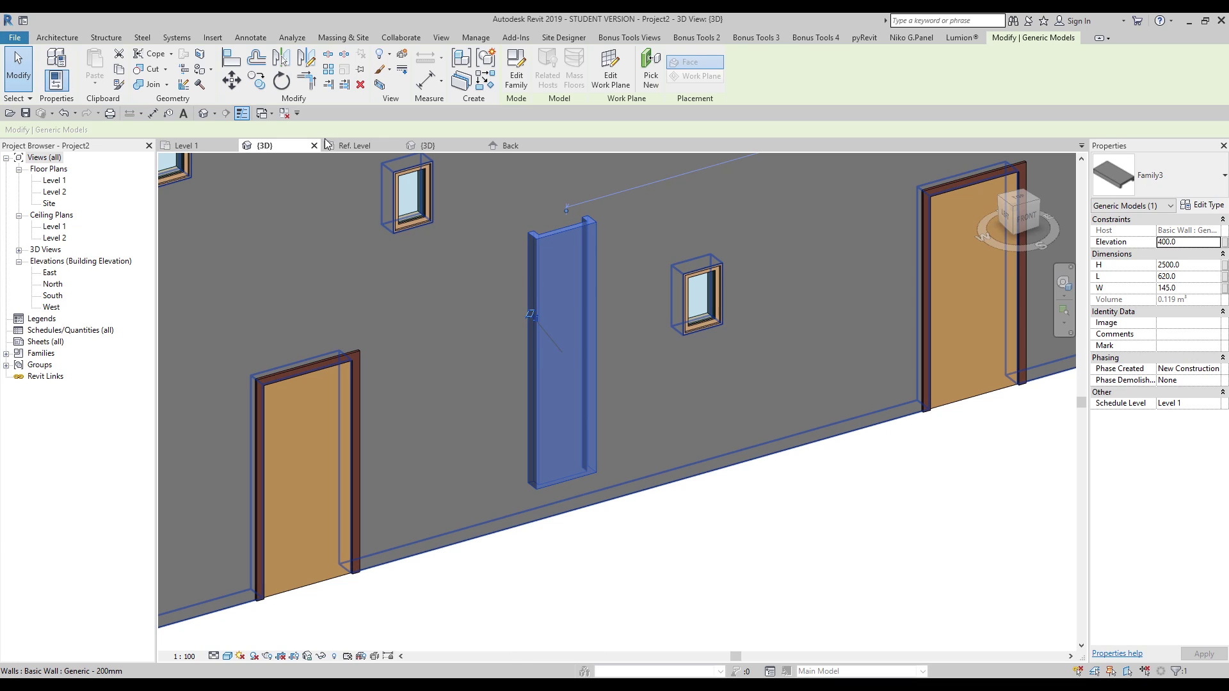
# Close the inactive view windows and clear the selection of the wall instance.
pyautogui.click(262, 113)
pyautogui.press('Escape')
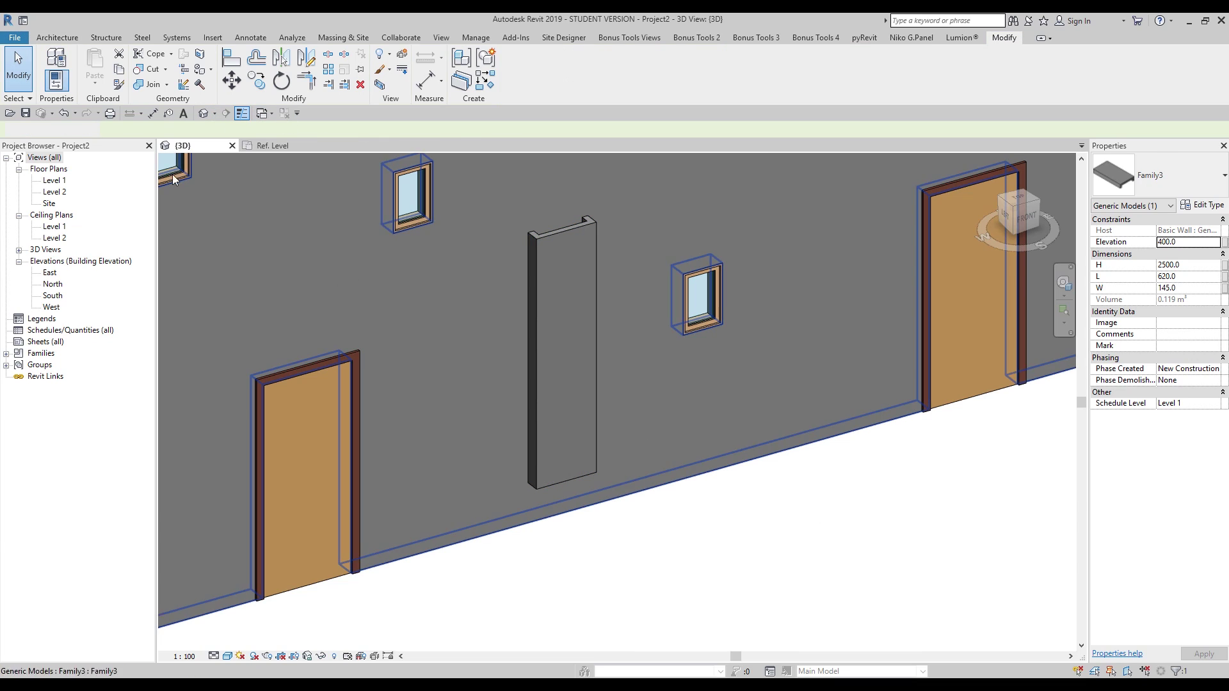
# Create a new family from the Metric Generic Model line based.rft template.
pyautogui.click(14, 38)
pyautogui.moveTo(42, 87)
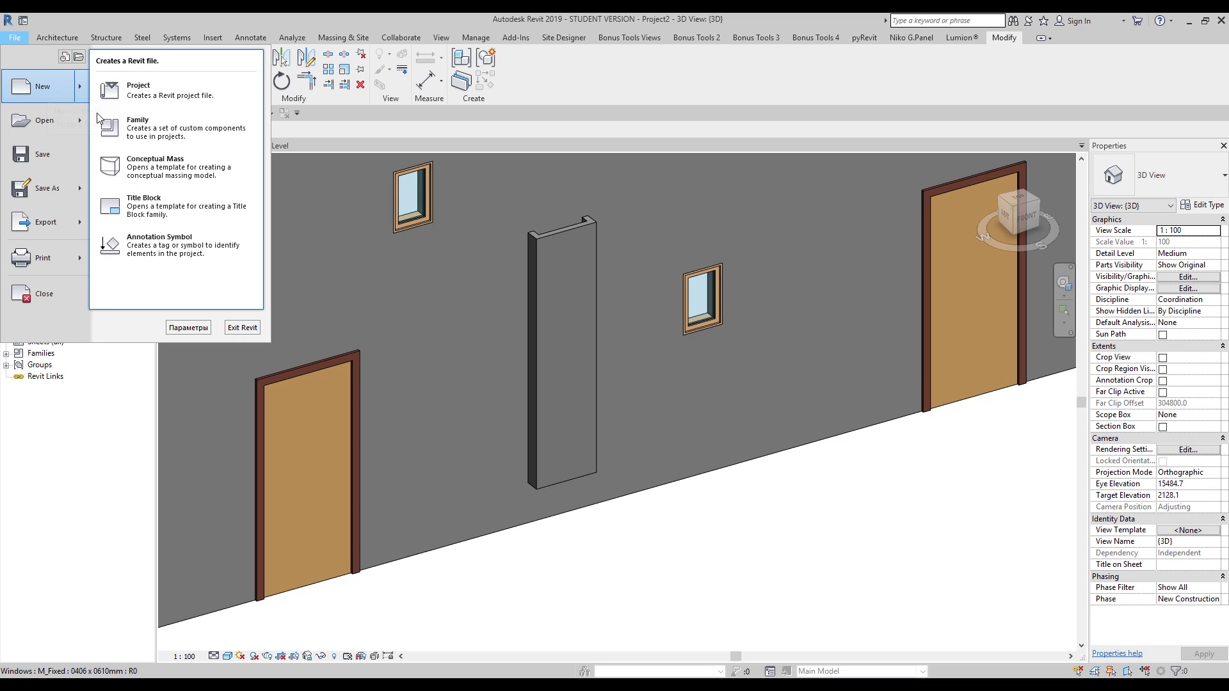
pyautogui.press('Escape')
pyautogui.scroll(-10, 588, 269)
pyautogui.scroll(-2, 588, 268)
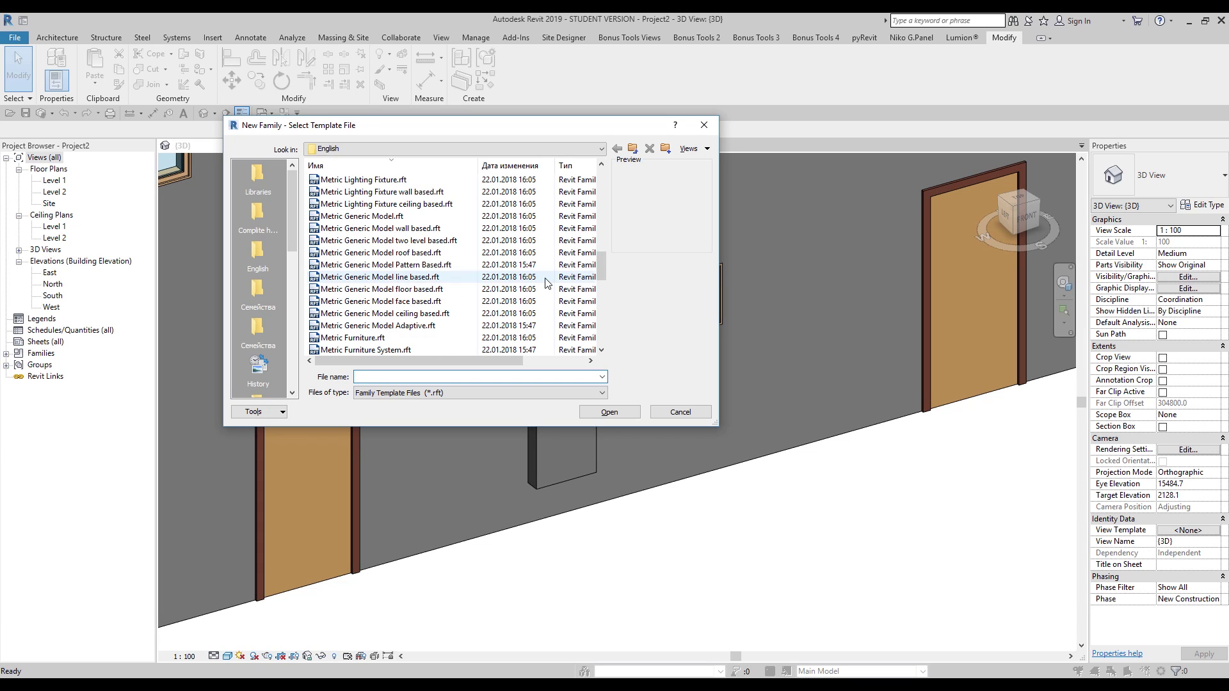
pyautogui.click(403, 264)
pyautogui.click(411, 278)
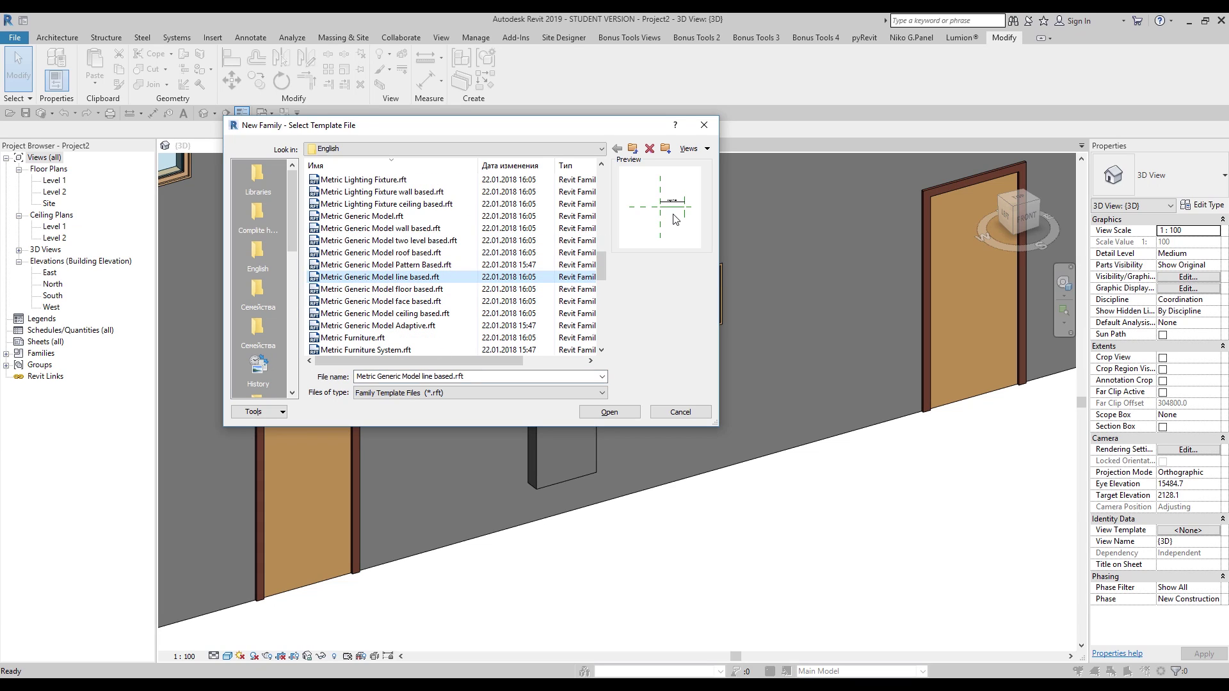
pyautogui.click(612, 417)
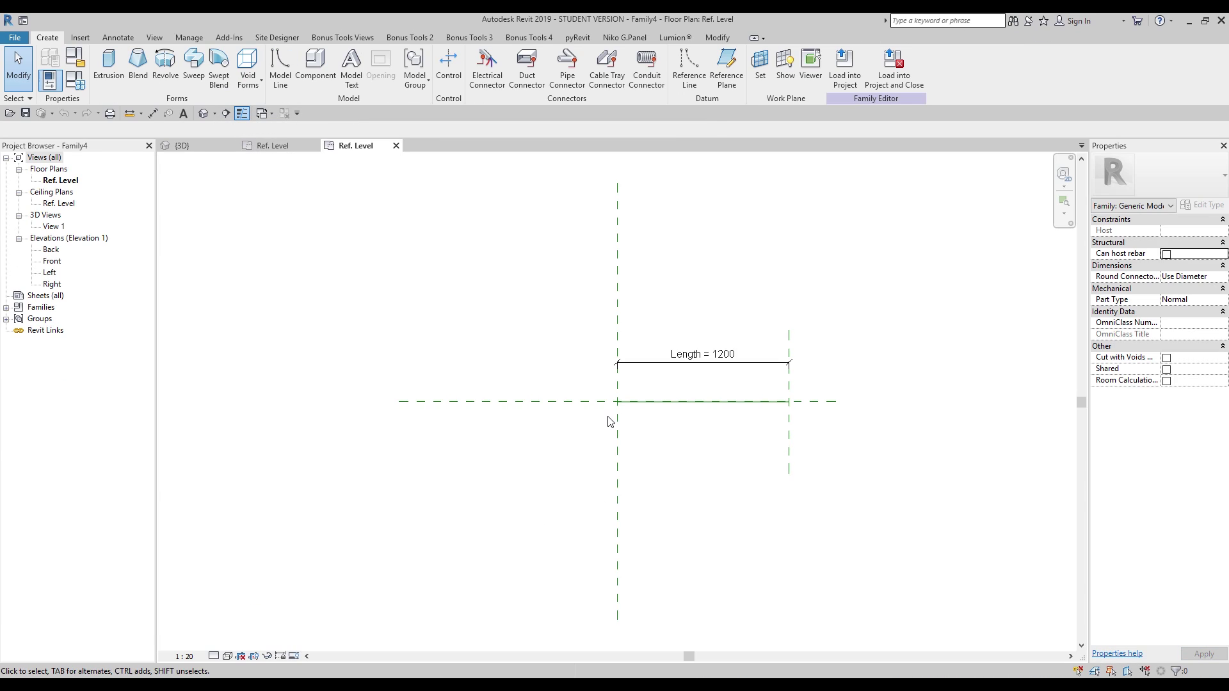
# Examine the Length dimension and the reference line of the line-based template in plan.
pyautogui.moveTo(692, 383); pyautogui.dragTo(601, 382, button='middle')
pyautogui.scroll(3, 606, 361)
pyautogui.click(620, 363)
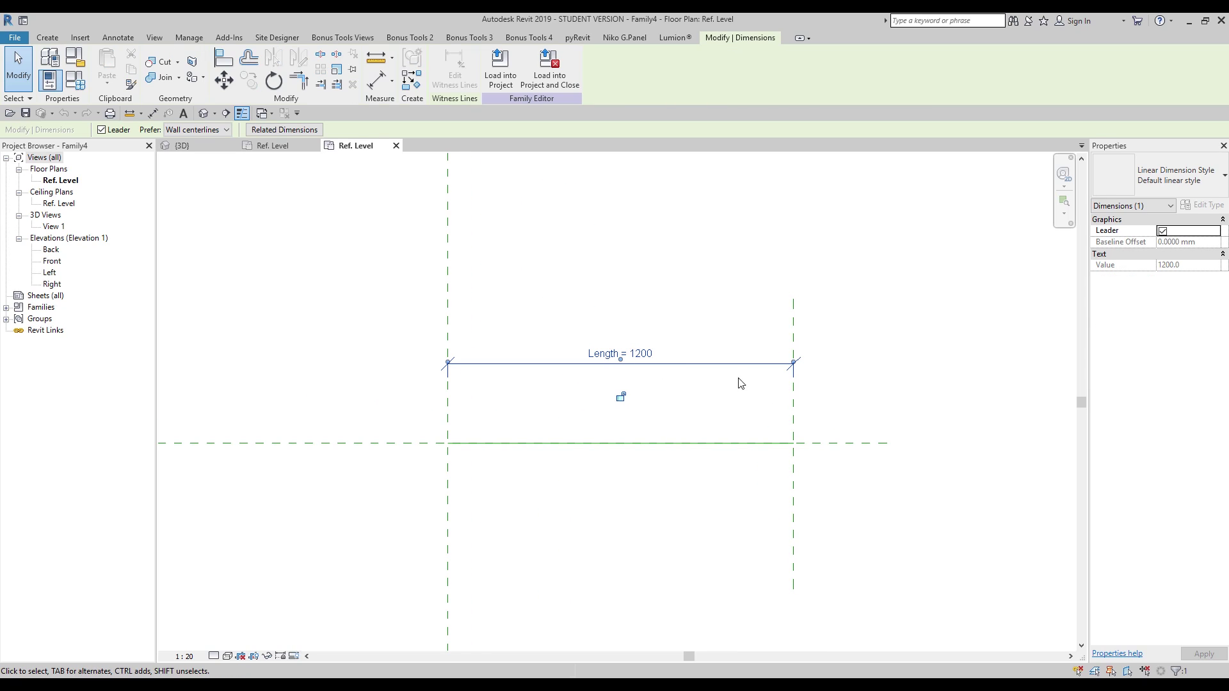
pyautogui.moveTo(808, 444); pyautogui.dragTo(734, 388, button='middle')
pyautogui.press('Escape')
pyautogui.moveTo(552, 398); pyautogui.dragTo(556, 384, button='middle')
pyautogui.scroll(2, 556, 384)
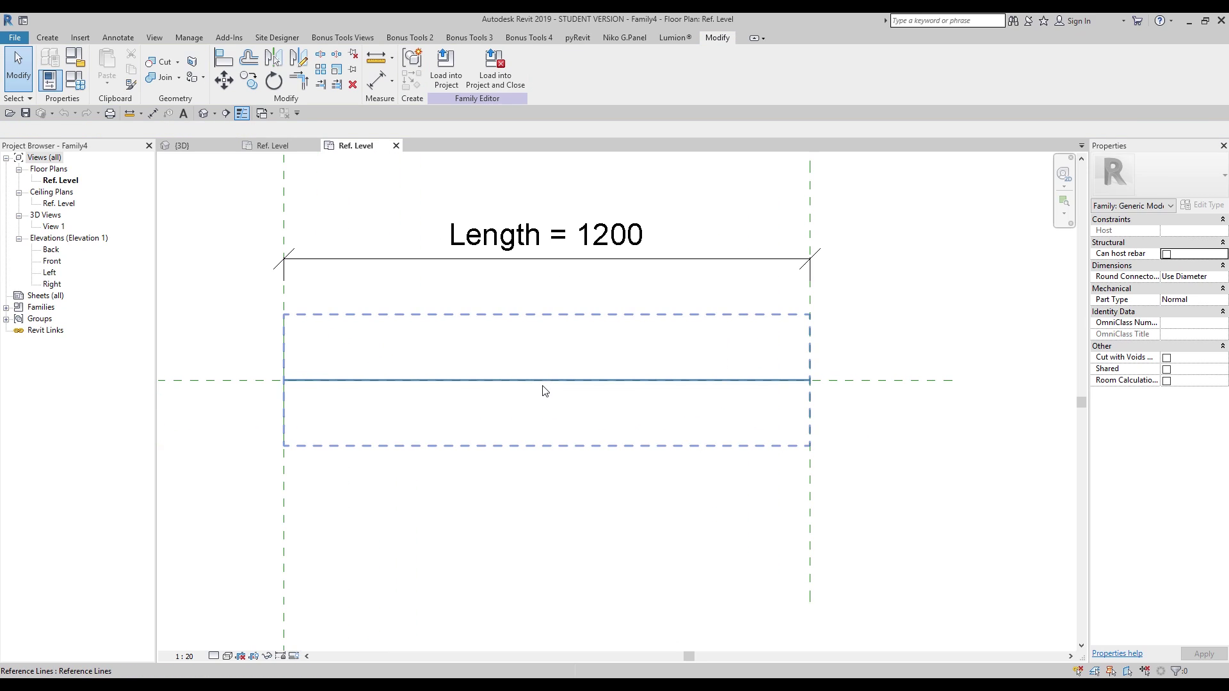
# Sketch a rectangular extrusion profile around the reference line, spanning 1200 mm between the two end reference planes.
pyautogui.click(47, 37)
pyautogui.click(101, 59)
pyautogui.click(380, 380)
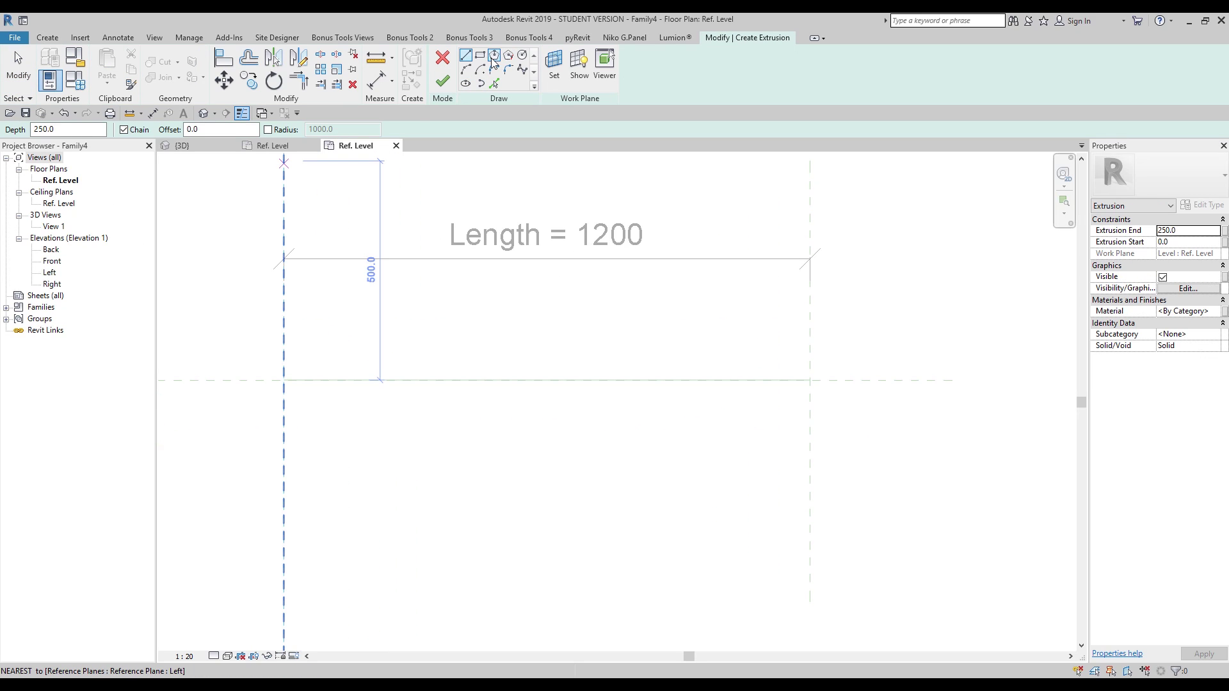
pyautogui.click(482, 56)
pyautogui.click(283, 313)
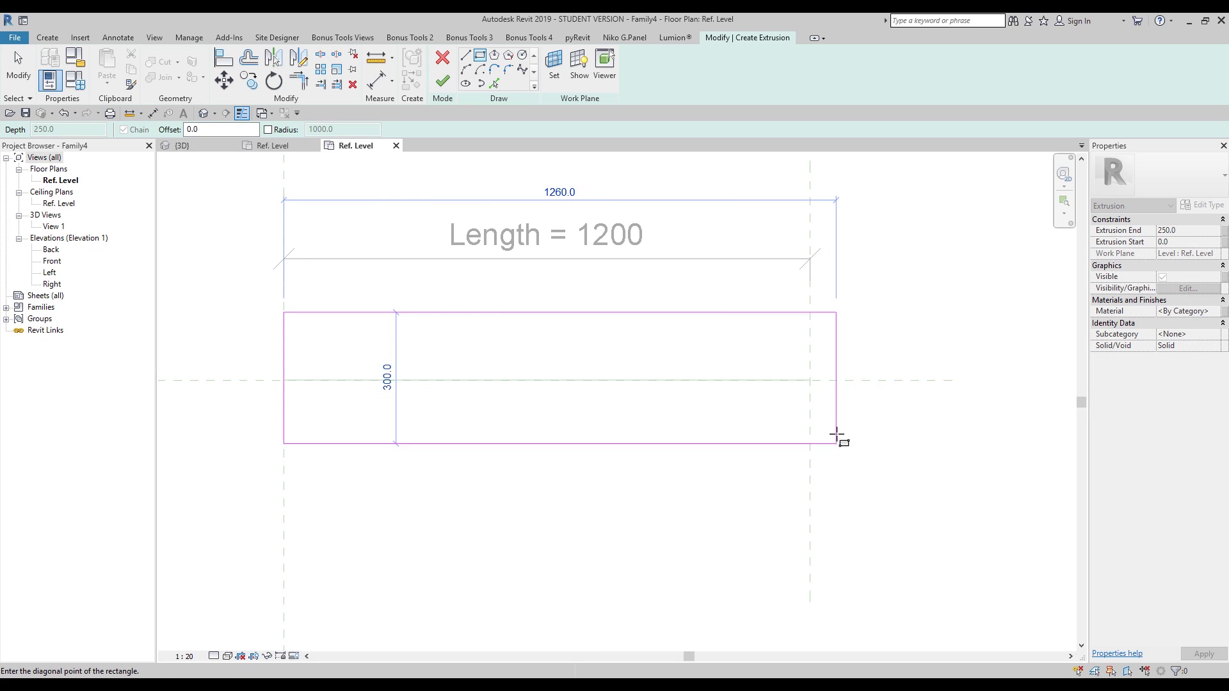
pyautogui.click(810, 432)
pyautogui.press('Escape')
pyautogui.press('Escape')
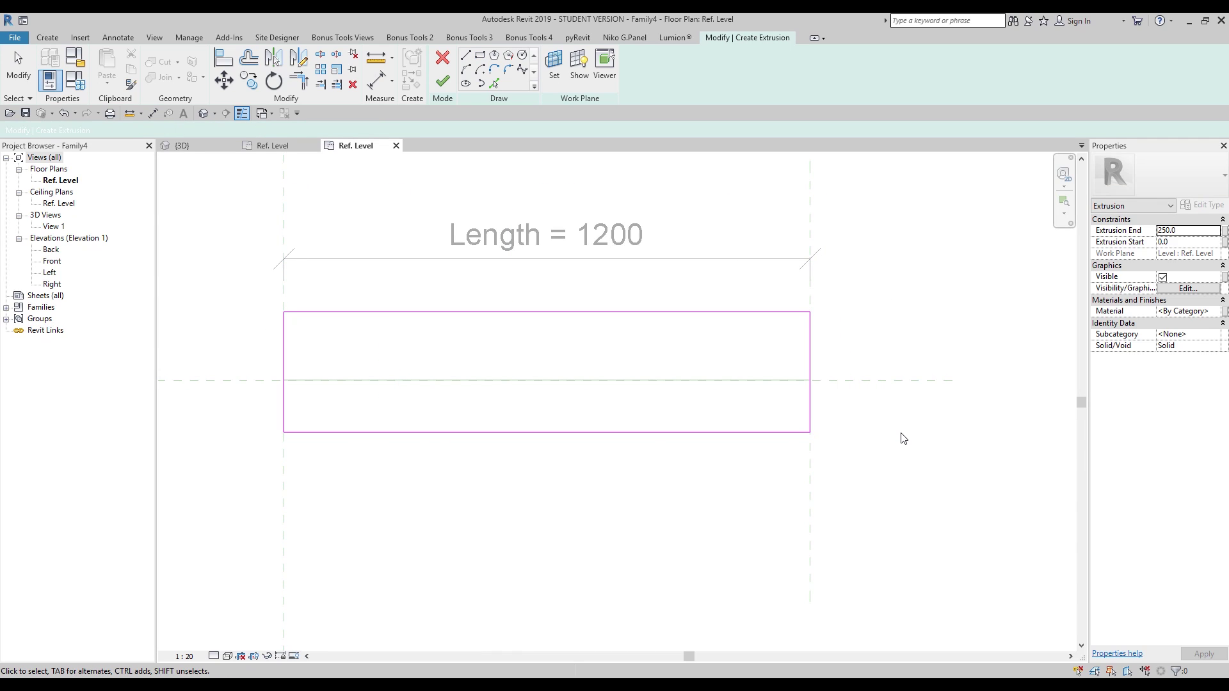
# Dimension the rectangle's two long edges to the centre reference plane and make the spacing equal.
pyautogui.press('d')
pyautogui.press('i')
pyautogui.click(704, 313)
pyautogui.click(709, 380)
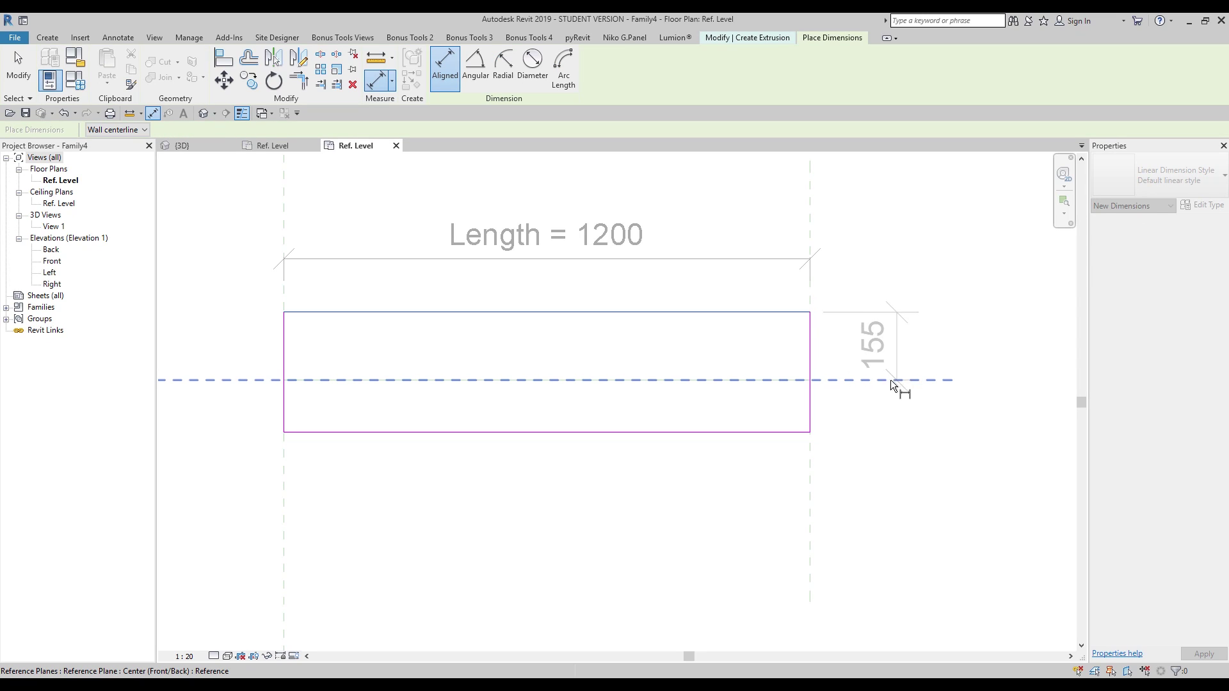
pyautogui.click(774, 433)
pyautogui.click(928, 452)
pyautogui.click(818, 373)
# Dimension the rectangle's overall width and label it with a new instance parameter W.
pyautogui.moveTo(777, 406); pyautogui.dragTo(622, 412, button='middle')
pyautogui.click(605, 335)
pyautogui.click(604, 438)
pyautogui.click(870, 425)
pyautogui.press('Escape')
pyautogui.click(474, 66)
pyautogui.click(461, 84)
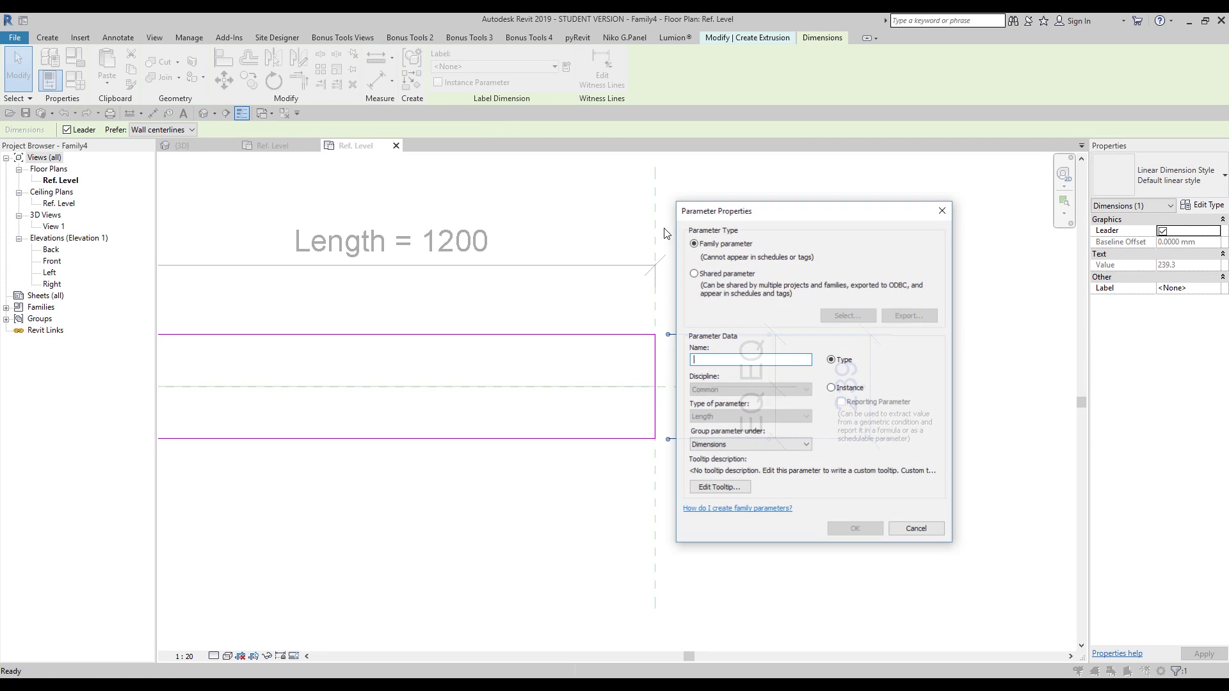
pyautogui.click(849, 389)
pyautogui.click(855, 529)
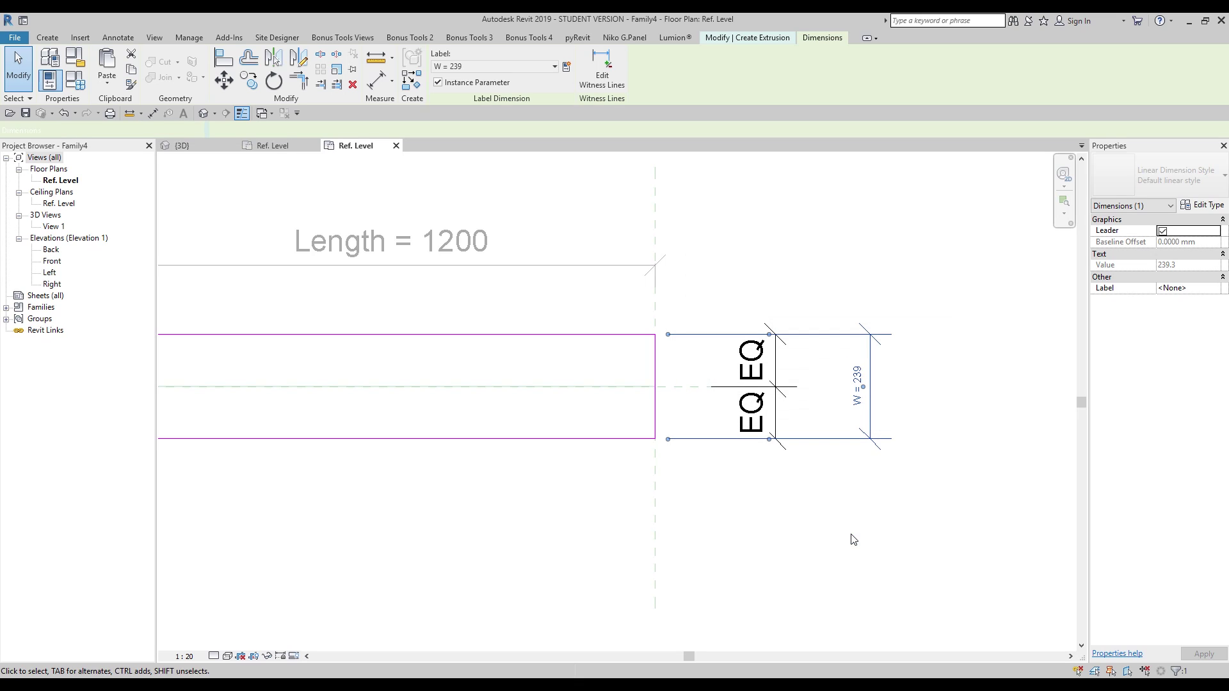
pyautogui.moveTo(420, 448); pyautogui.dragTo(551, 455, button='middle')
pyautogui.press('Escape')
pyautogui.scroll(-2, 566, 447)
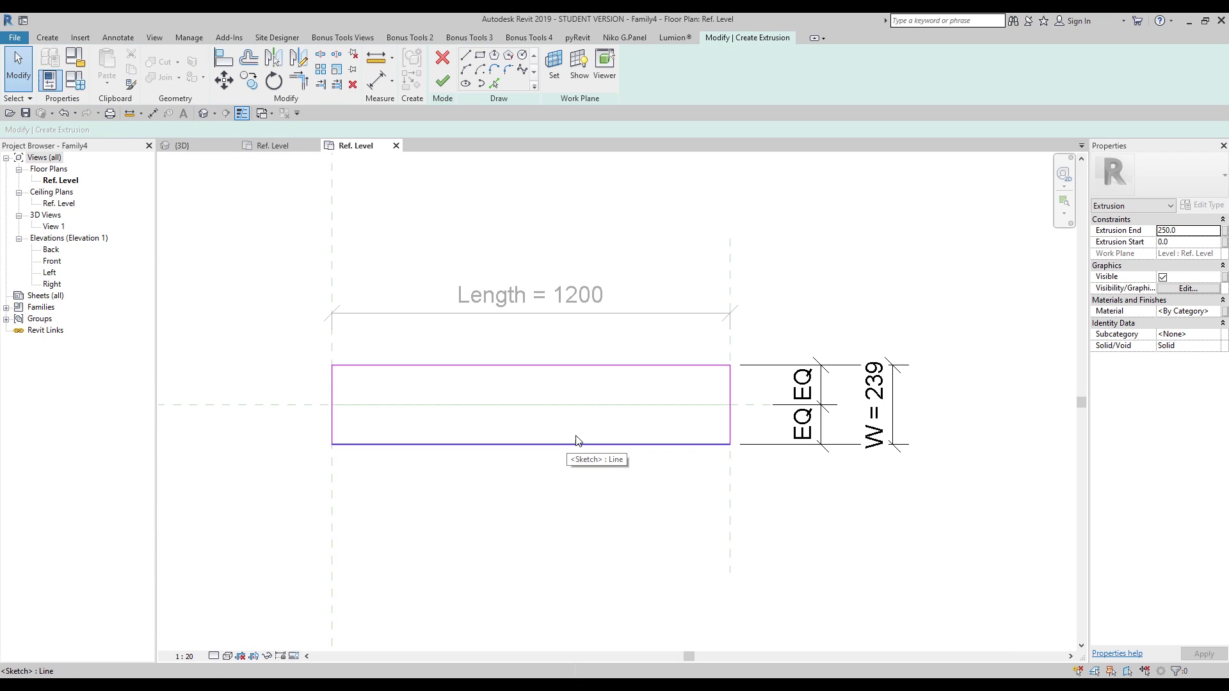
# Finish the extrusion and associate its Extrusion End with a new instance parameter H.
pyautogui.click(715, 444)
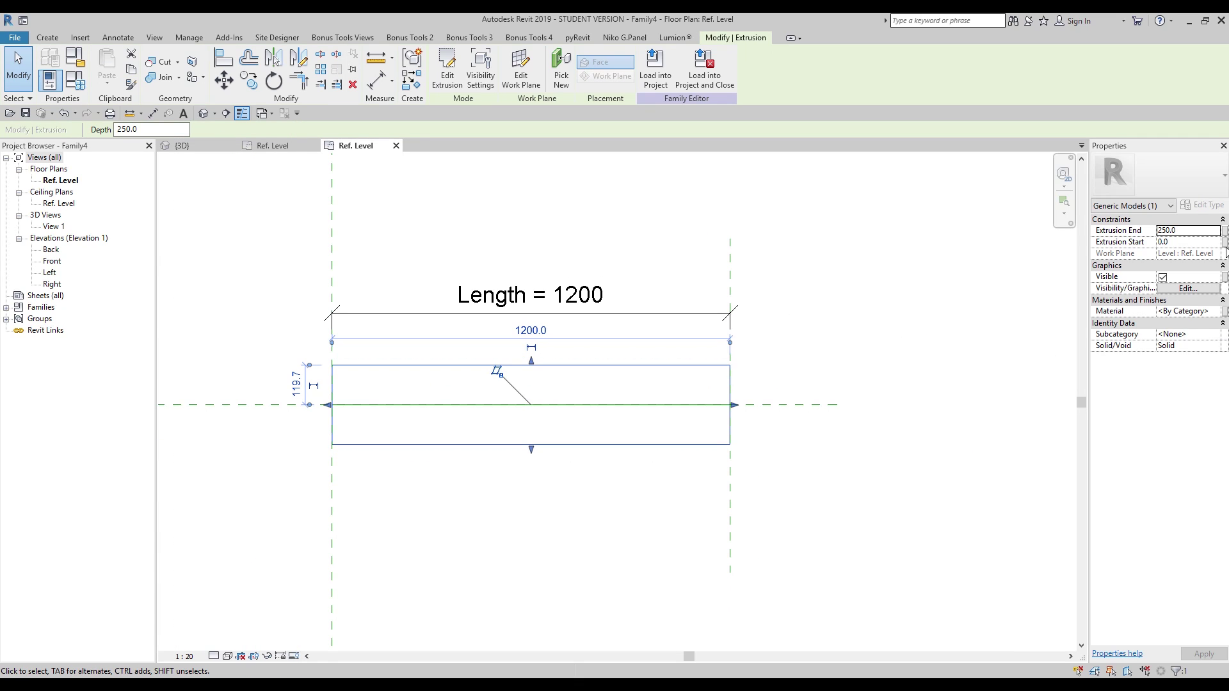
pyautogui.click(1225, 232)
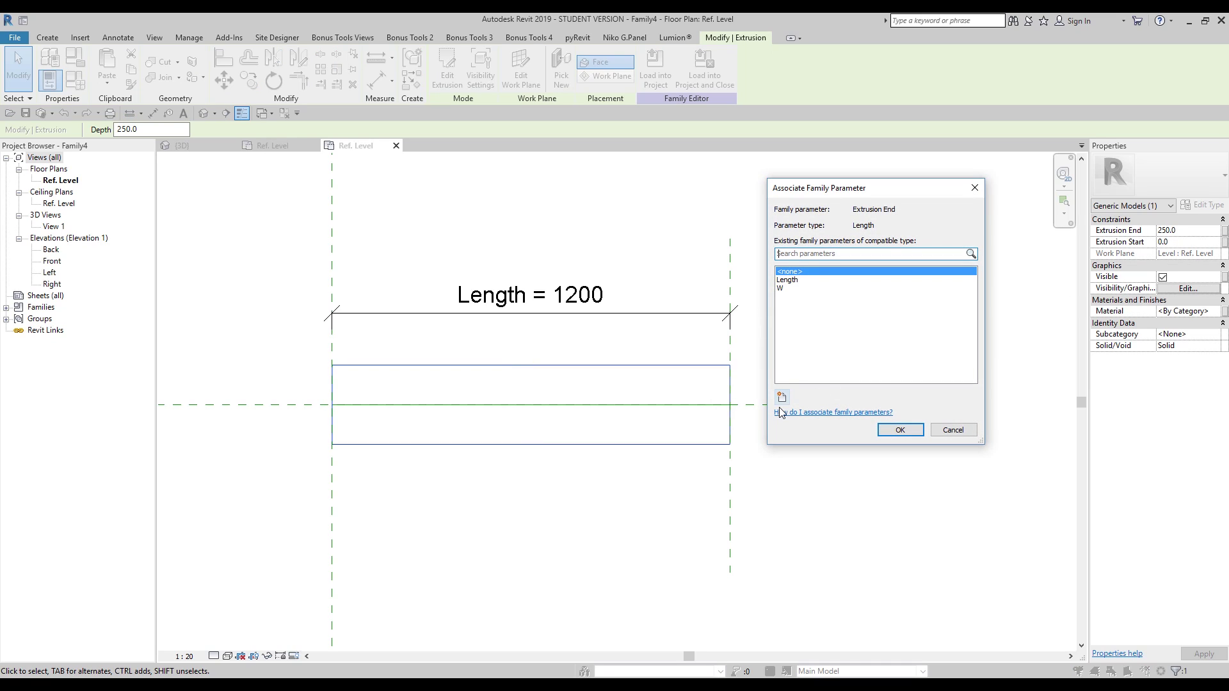
pyautogui.click(782, 398)
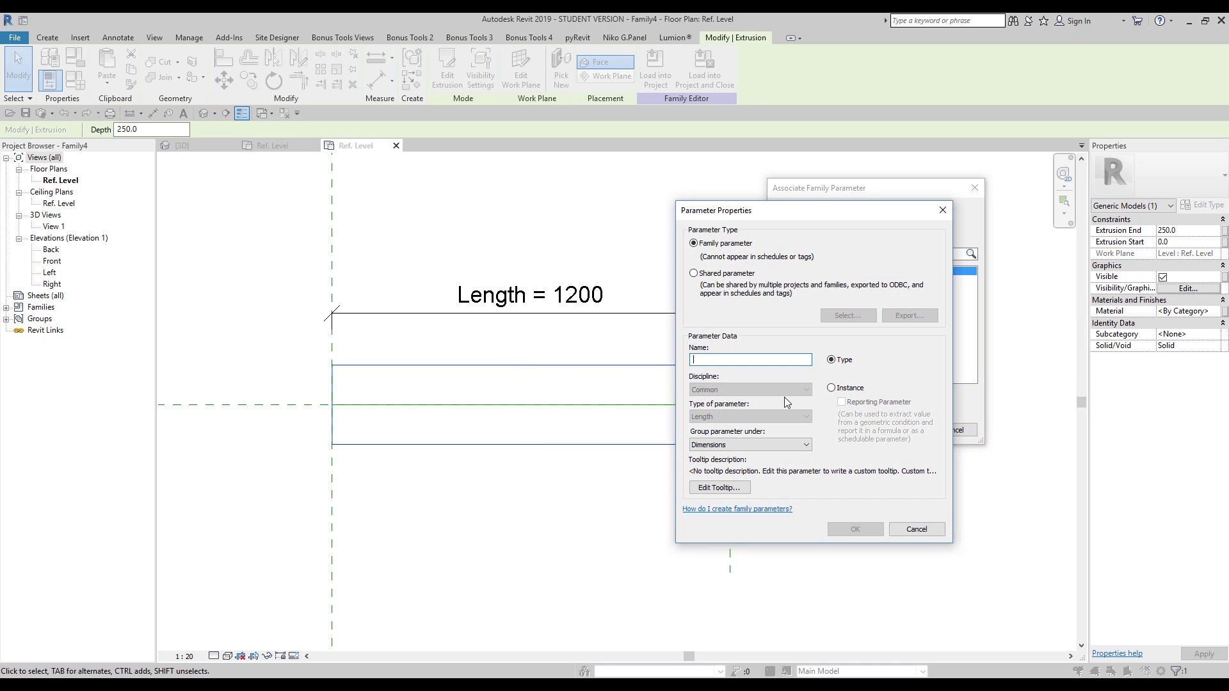
pyautogui.write('H')
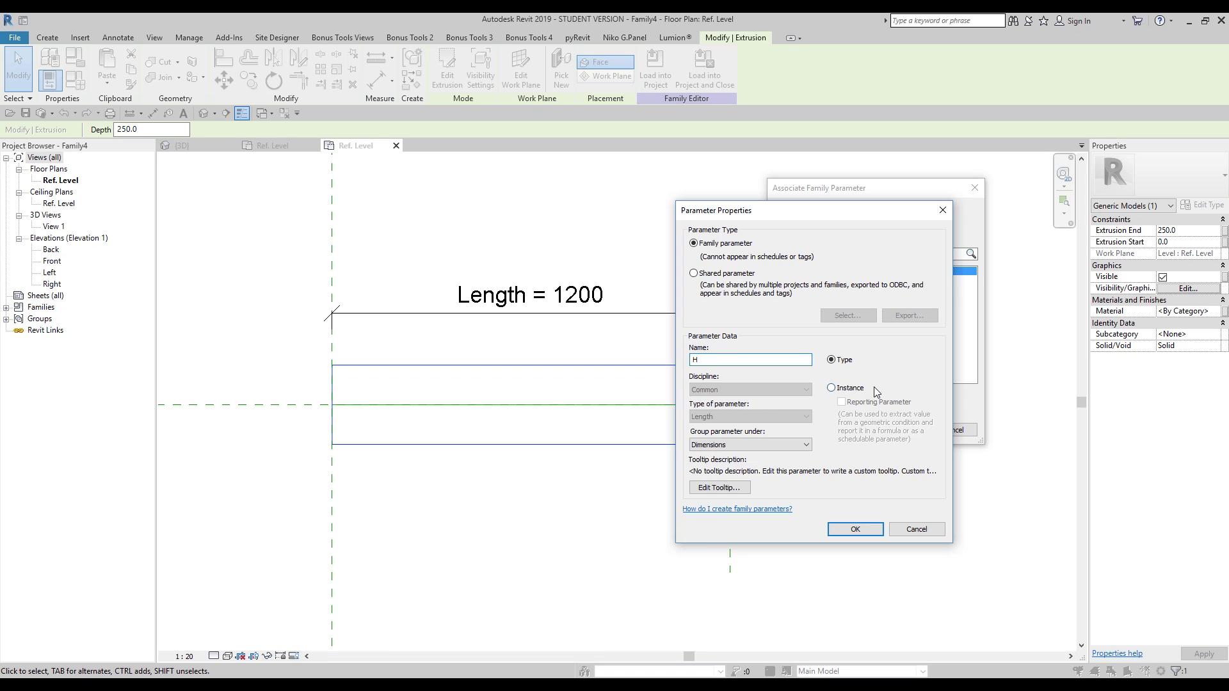
pyautogui.click(855, 529)
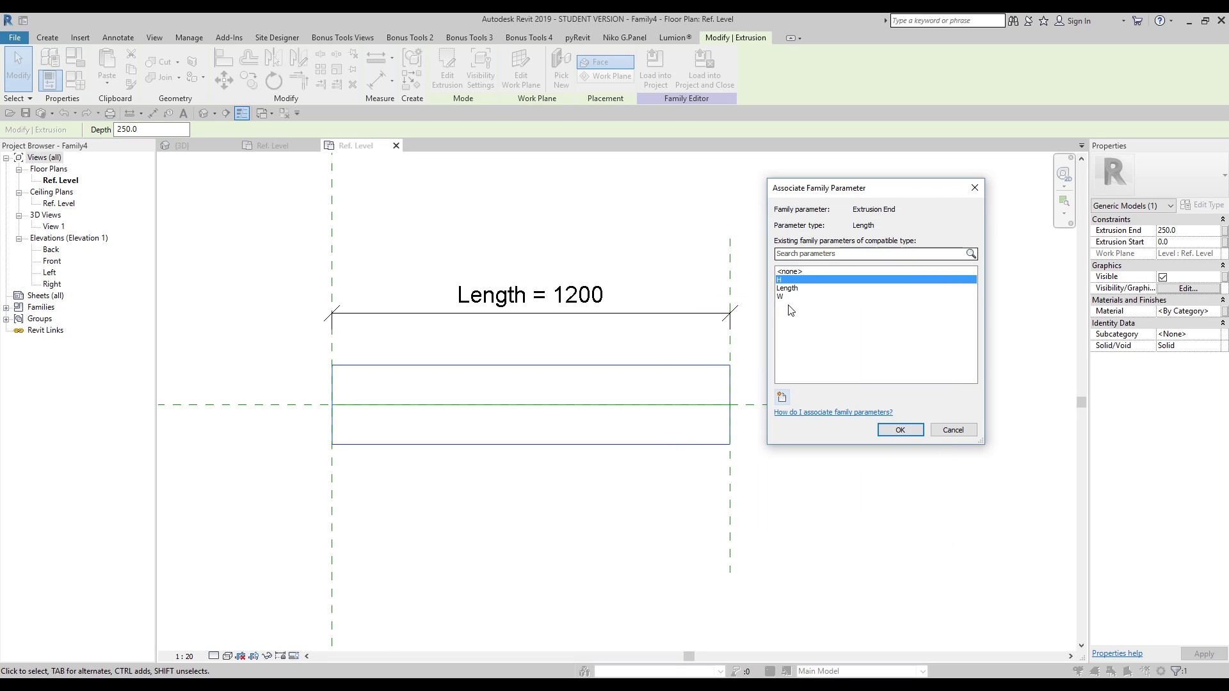
pyautogui.click(901, 430)
pyautogui.click(903, 434)
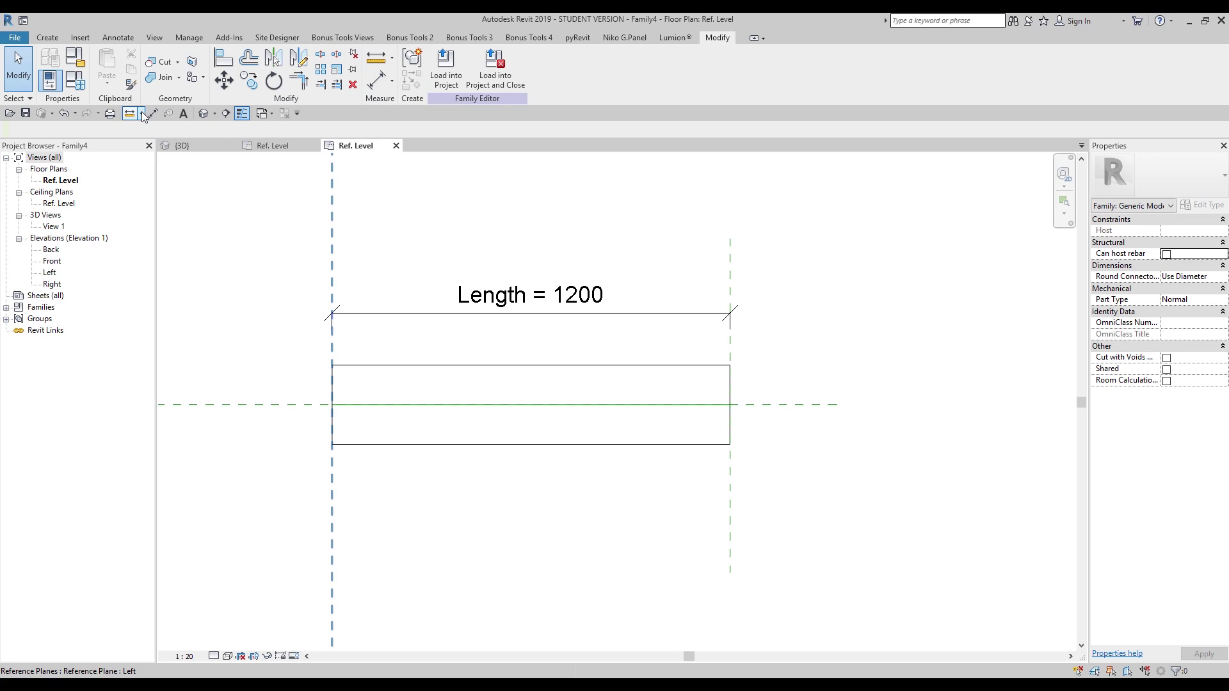
# Show the extrusion in the default 3D view and close the family's inactive plan view.
pyautogui.click(203, 115)
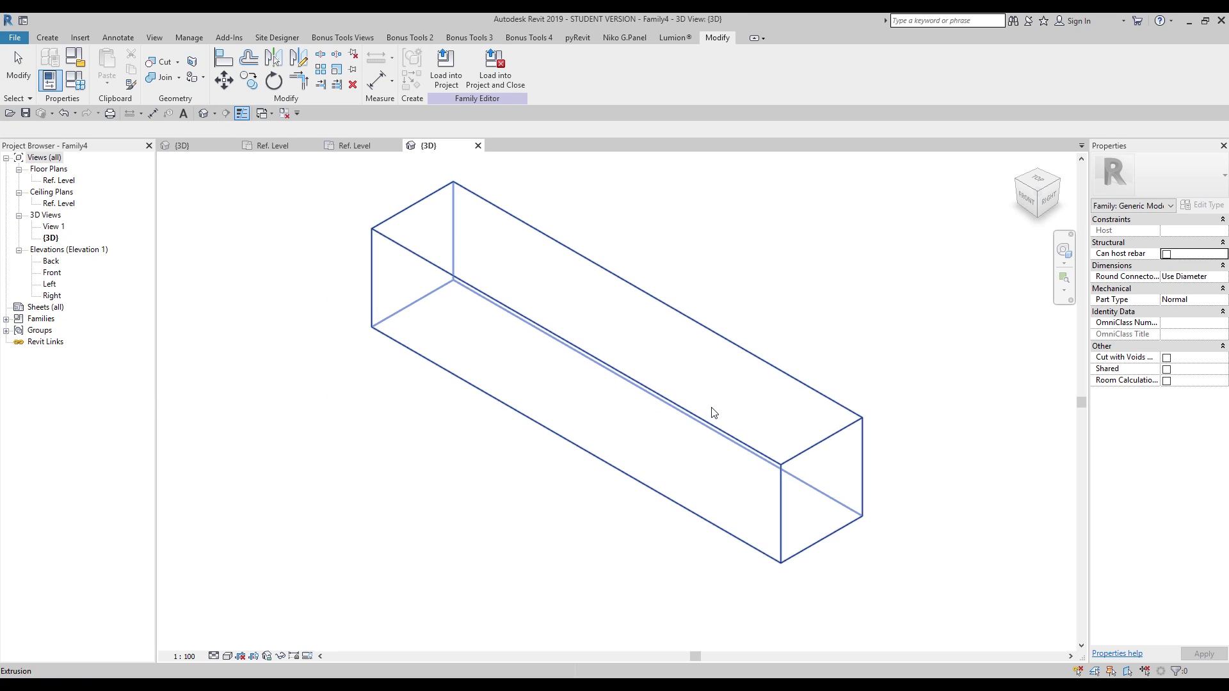
pyautogui.moveTo(706, 411); pyautogui.dragTo(685, 360, button='middle')
pyautogui.moveTo(513, 316); pyautogui.dragTo(523, 409, button='middle')
pyautogui.click(284, 114)
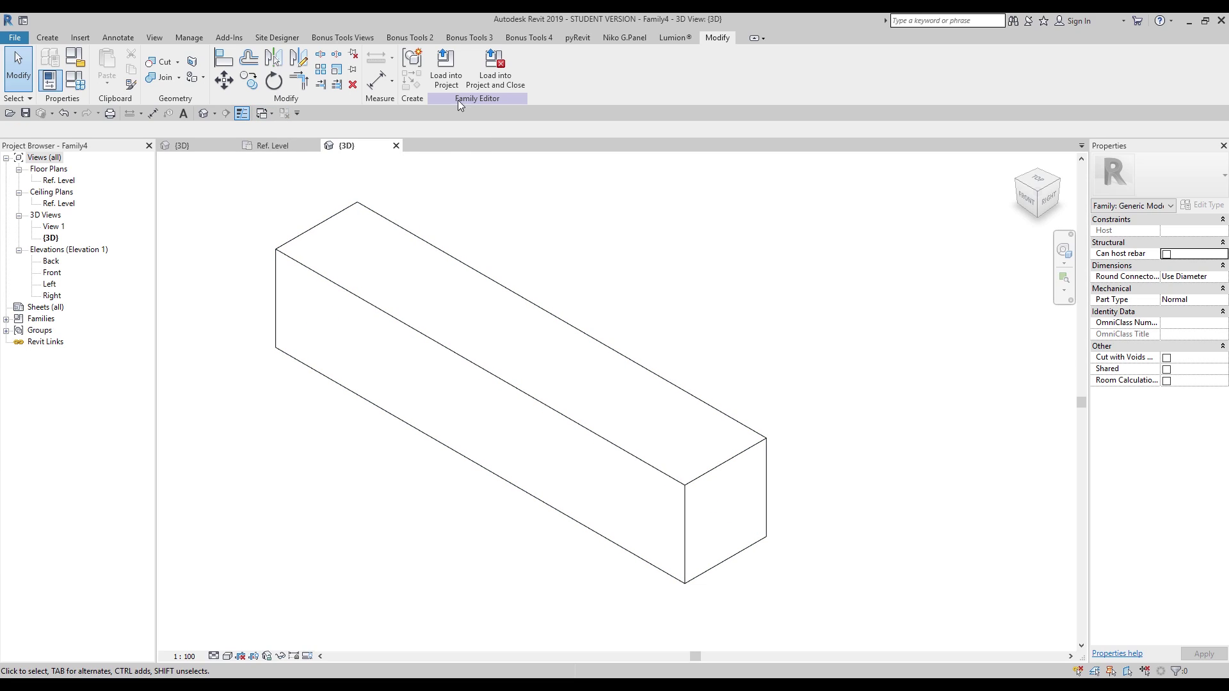
# Load the line-based family into Project2 and bring the wall into view for placement.
pyautogui.click(446, 71)
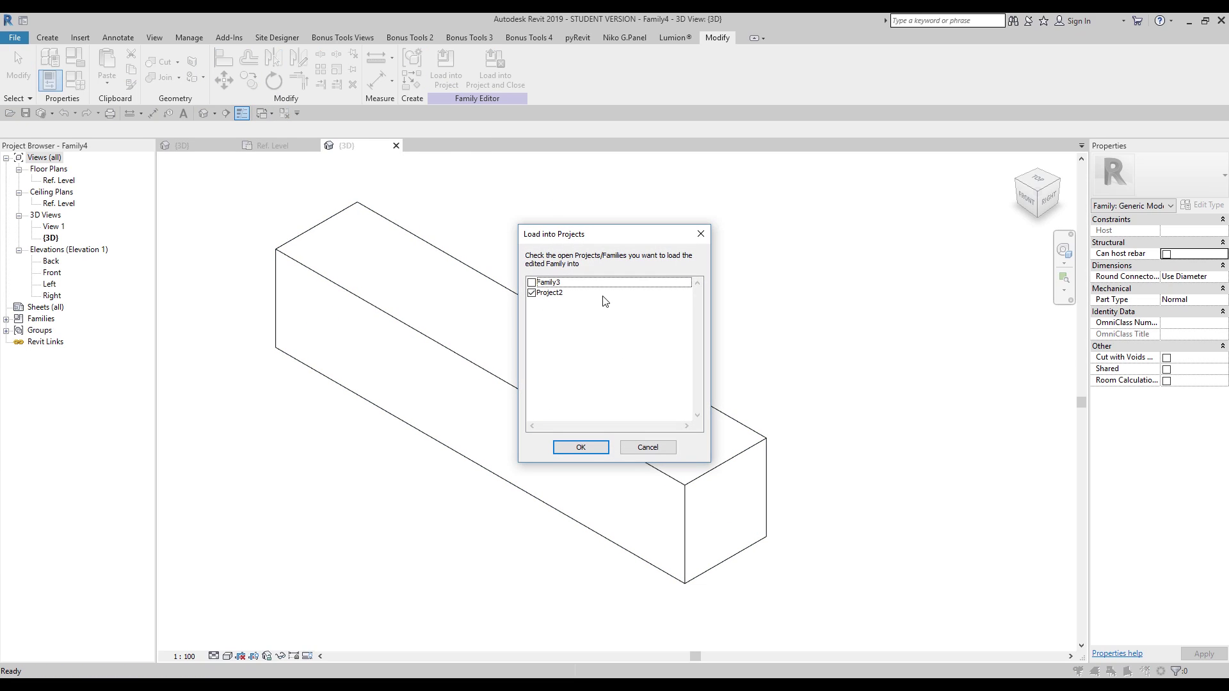
pyautogui.click(582, 448)
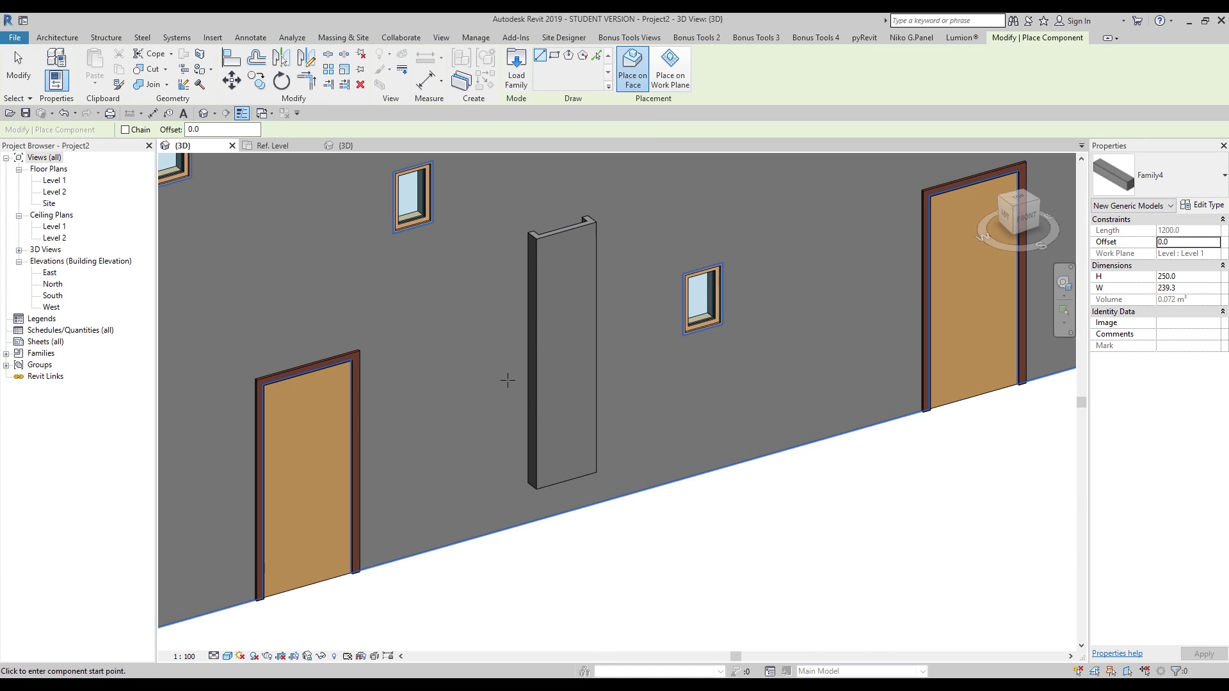
pyautogui.scroll(-4, 508, 380)
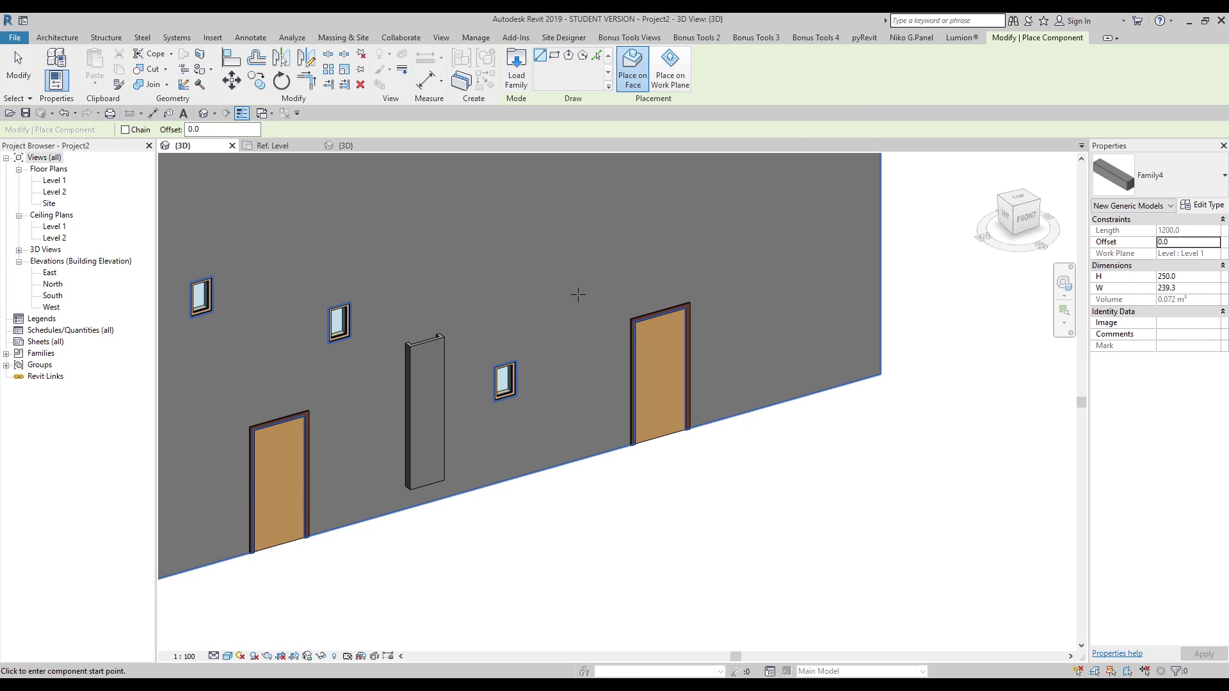
pyautogui.moveTo(564, 292); pyautogui.dragTo(610, 298, button='middle')
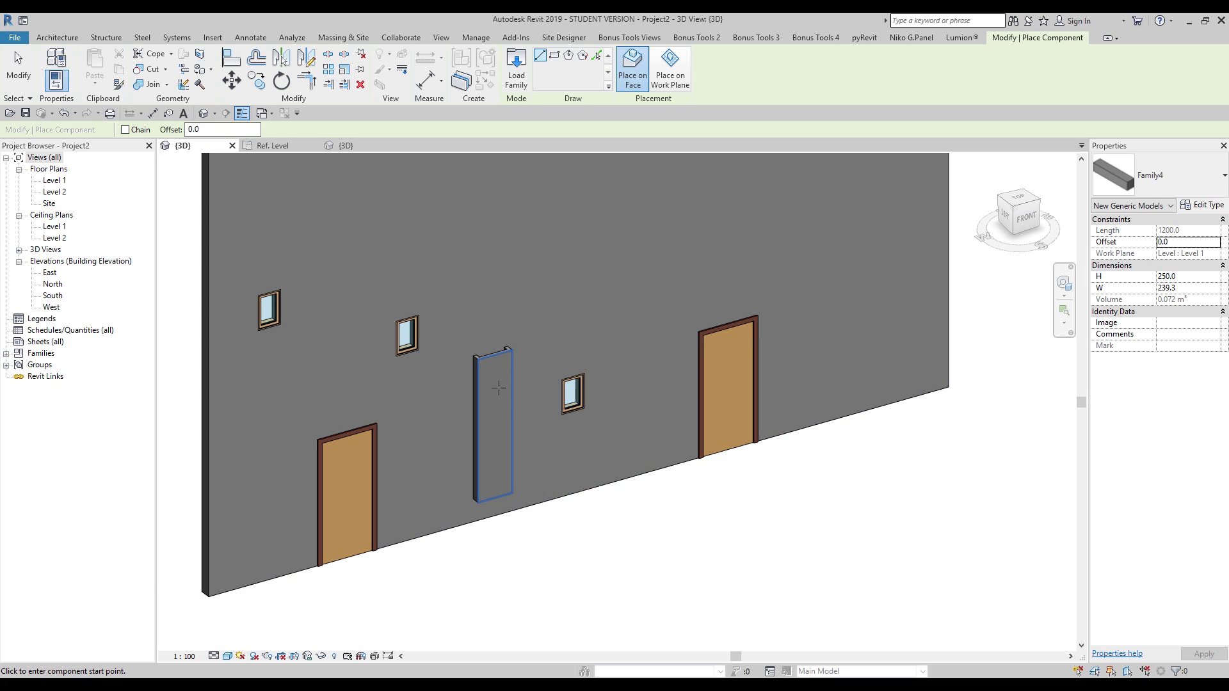
pyautogui.scroll(5, 338, 468)
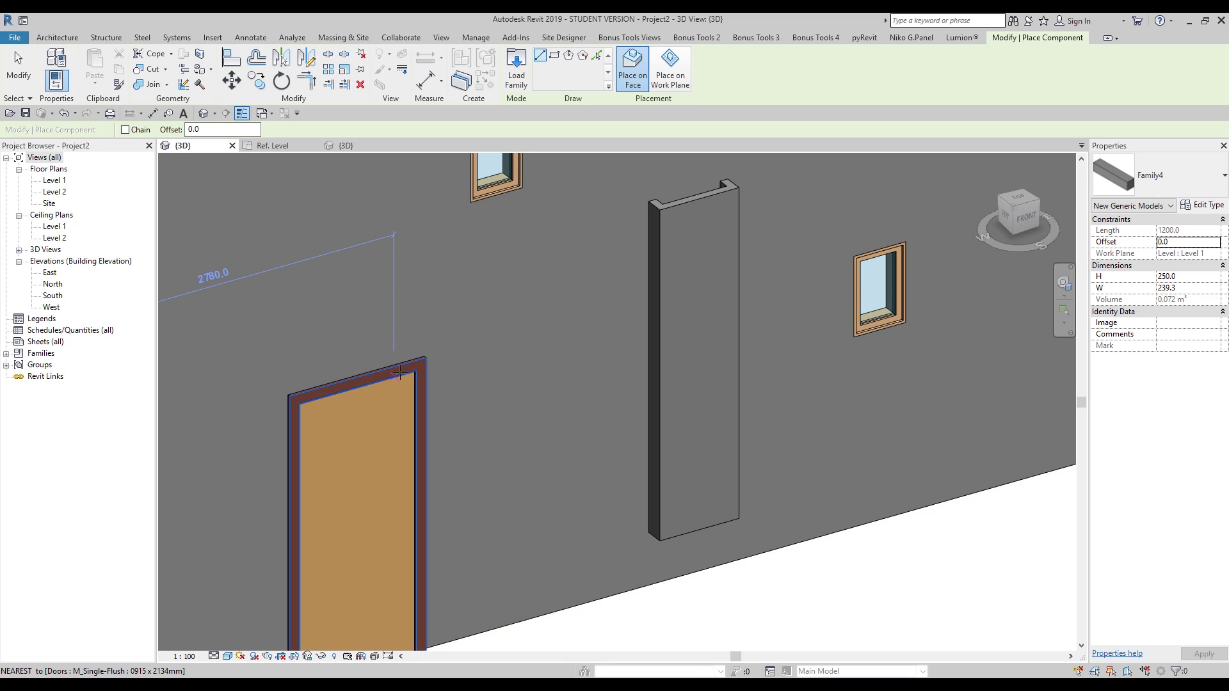
pyautogui.scroll(-4, 401, 433)
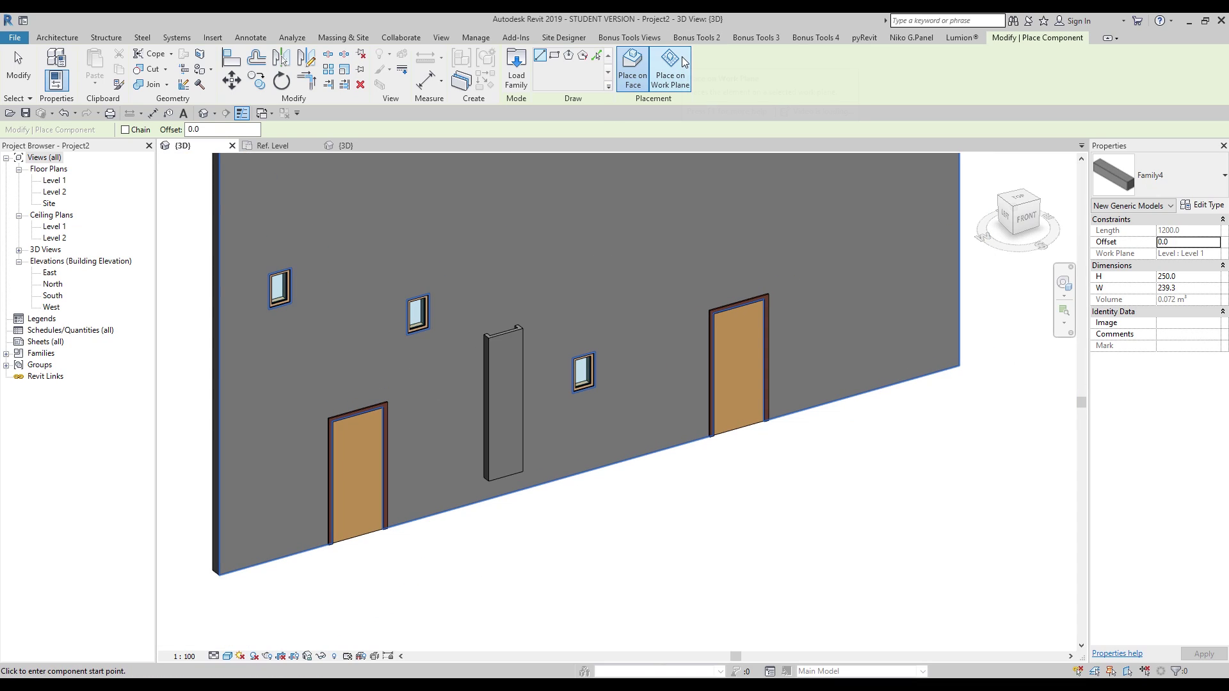
# Review the available placement planes for work-plane placement and return to Place on Face.
pyautogui.click(683, 79)
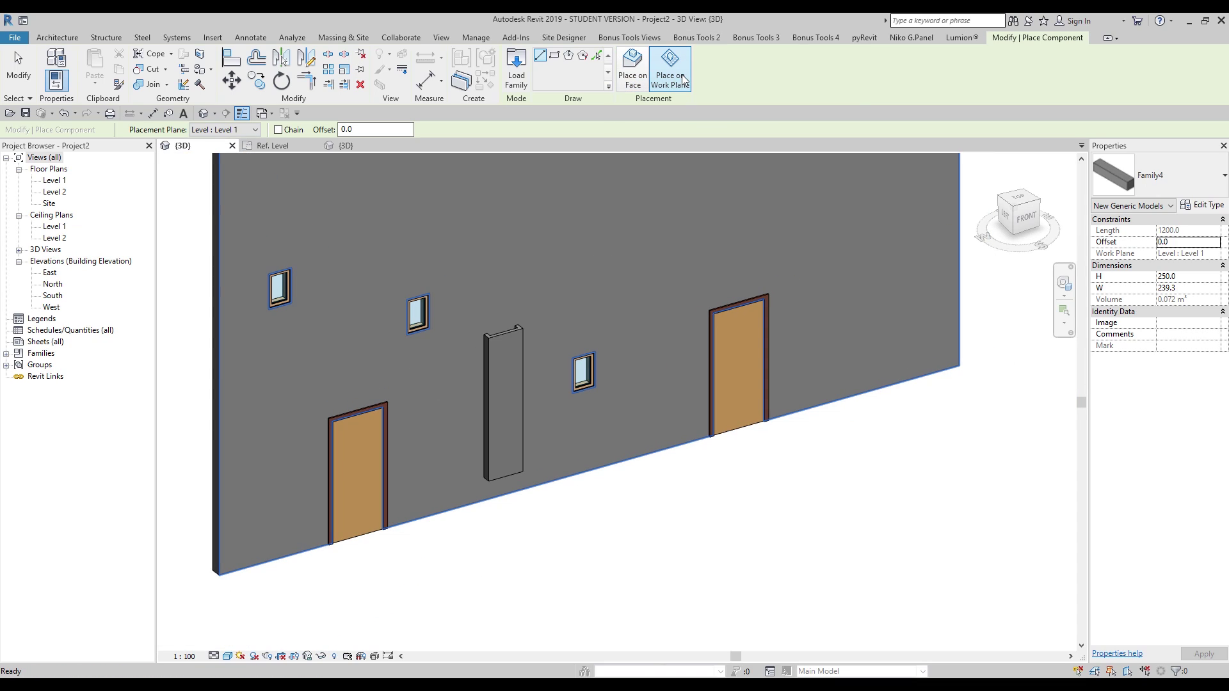
pyautogui.click(205, 131)
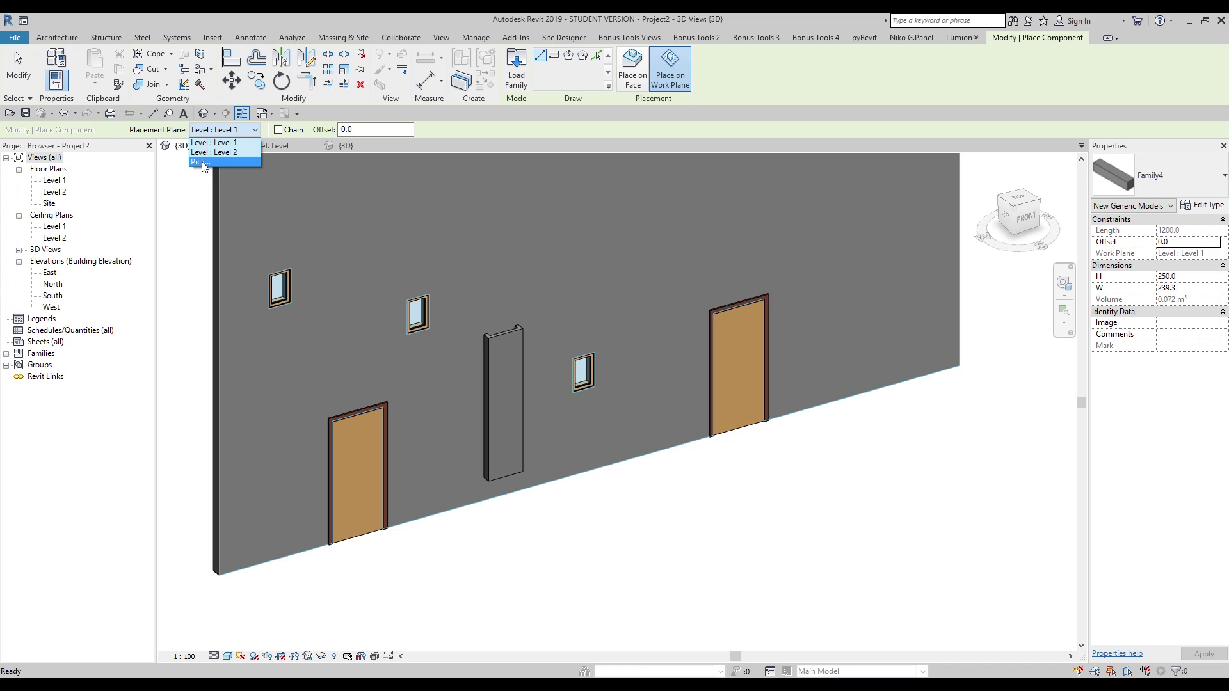
pyautogui.click(640, 61)
pyautogui.click(641, 61)
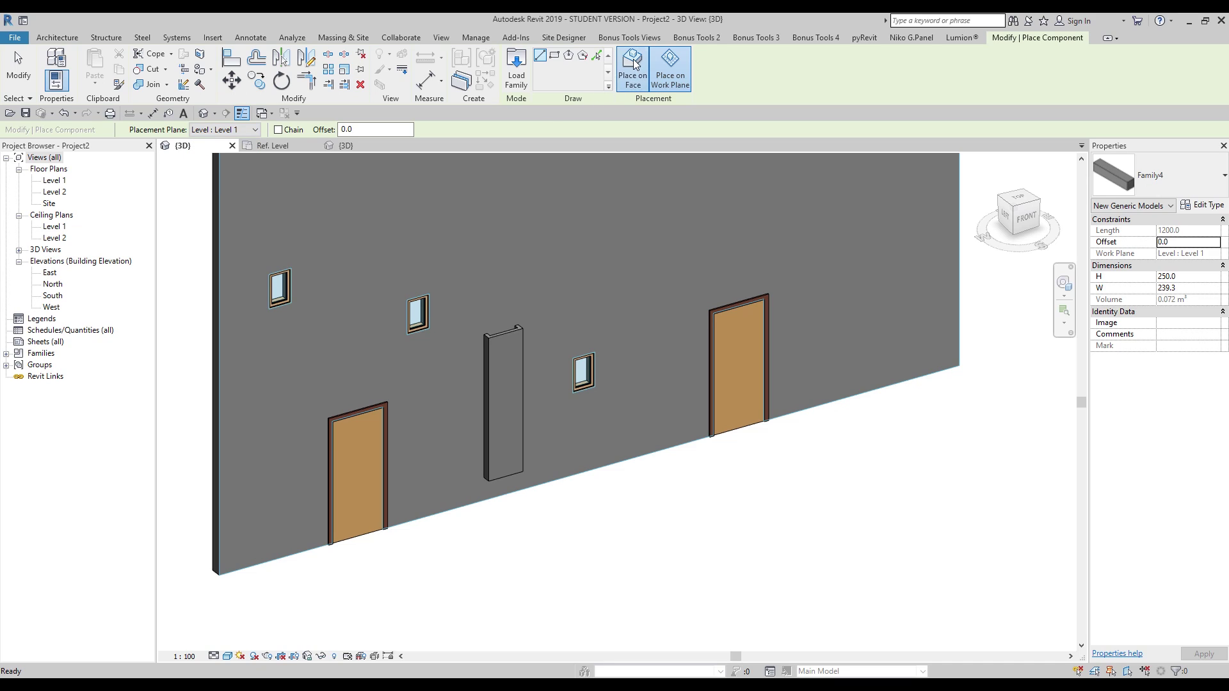
# Place four Family4 bars at different angles on the wall face, the last one about 1600 mm long.
pyautogui.click(640, 314)
pyautogui.moveTo(624, 239); pyautogui.dragTo(624, 379, button='middle')
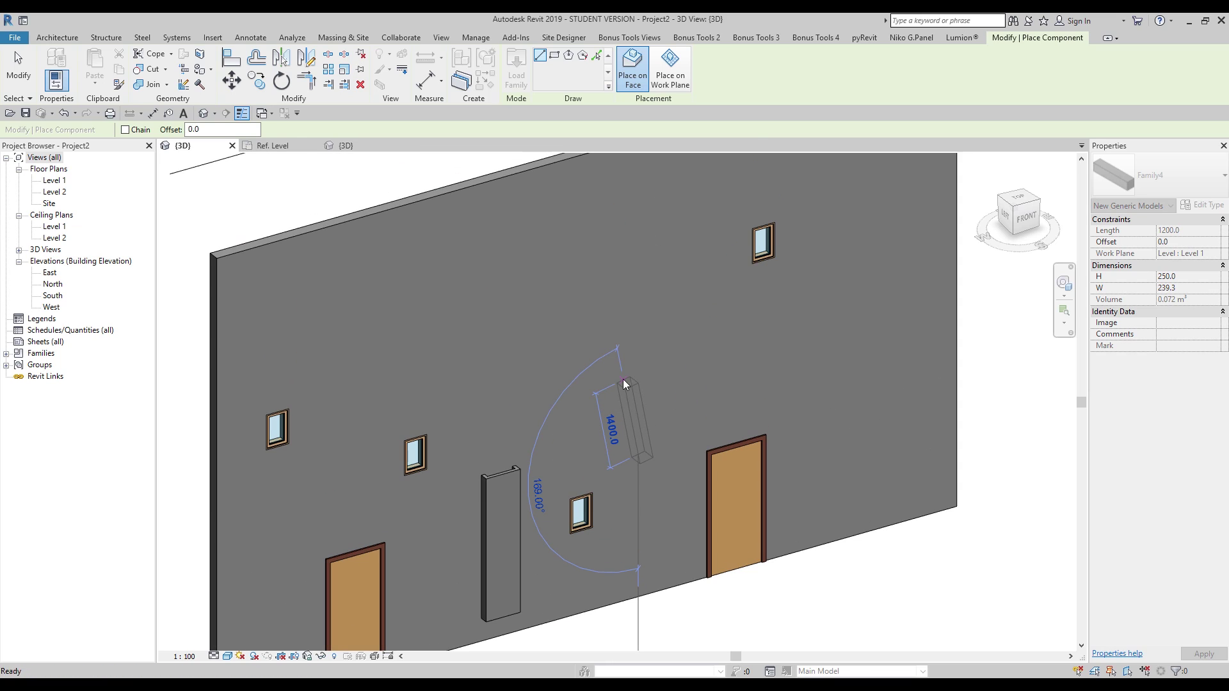
pyautogui.click(625, 359)
pyautogui.click(619, 329)
pyautogui.click(687, 263)
pyautogui.moveTo(494, 255); pyautogui.dragTo(509, 284, button='middle')
pyautogui.click(423, 334)
pyautogui.click(440, 363)
pyautogui.click(328, 384)
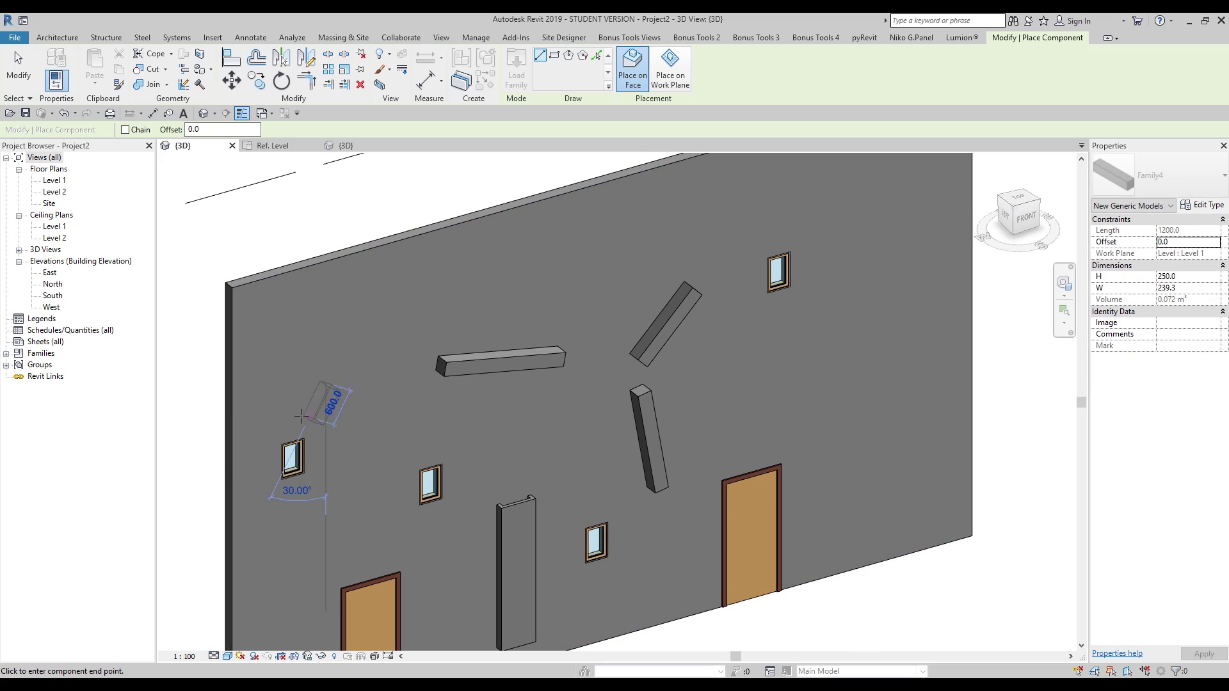
pyautogui.click(390, 308)
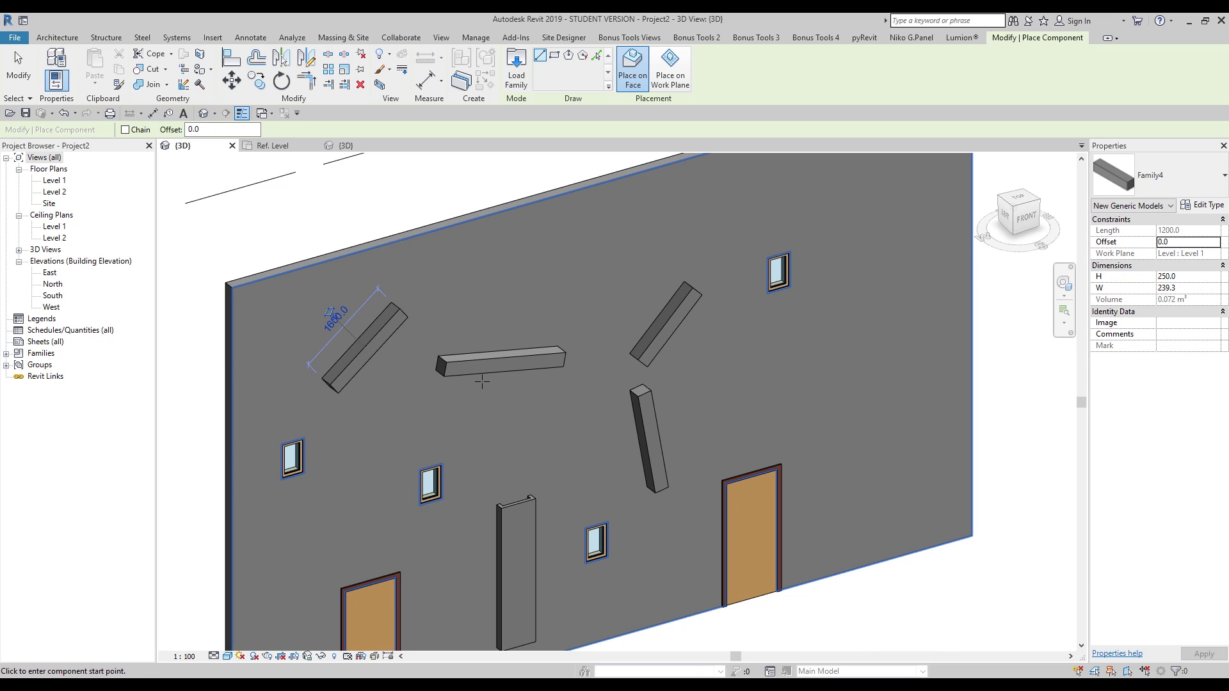
# Place three more Family4 bars on the wall: one vertical, one horizontal about 1900 mm long above the door, and one vertical about 2000 mm.
pyautogui.moveTo(482, 382); pyautogui.dragTo(399, 308, button='middle')
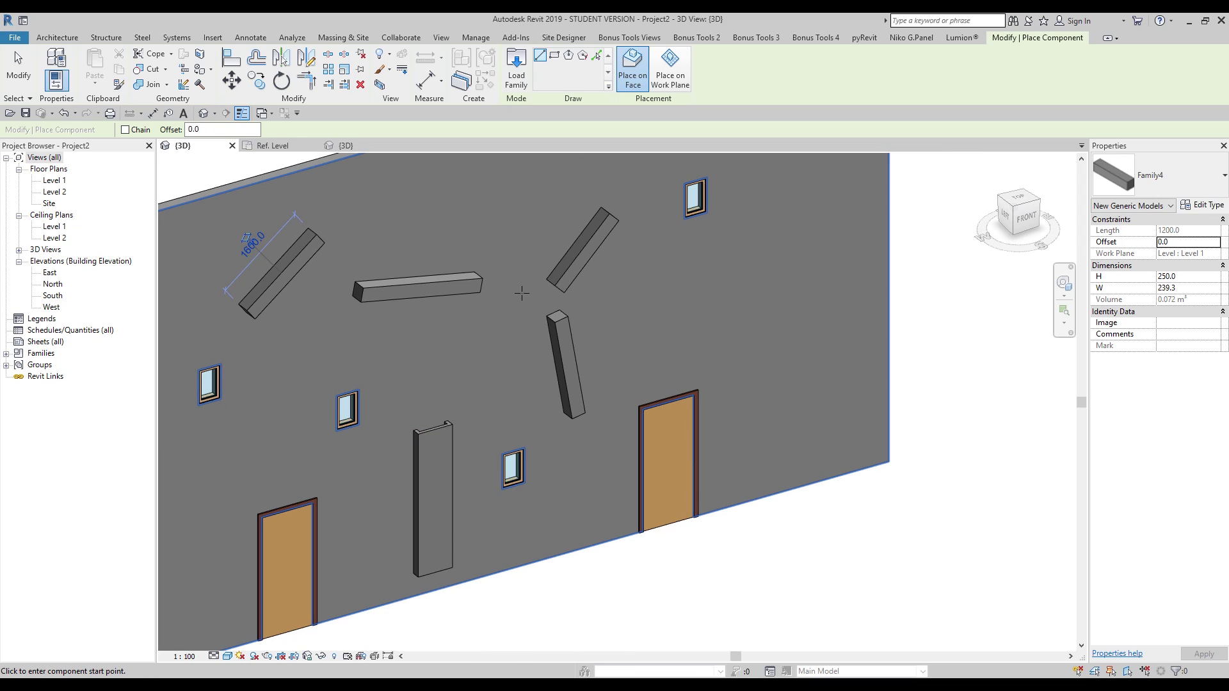
pyautogui.moveTo(576, 306); pyautogui.dragTo(570, 352, button='middle')
pyautogui.click(808, 456)
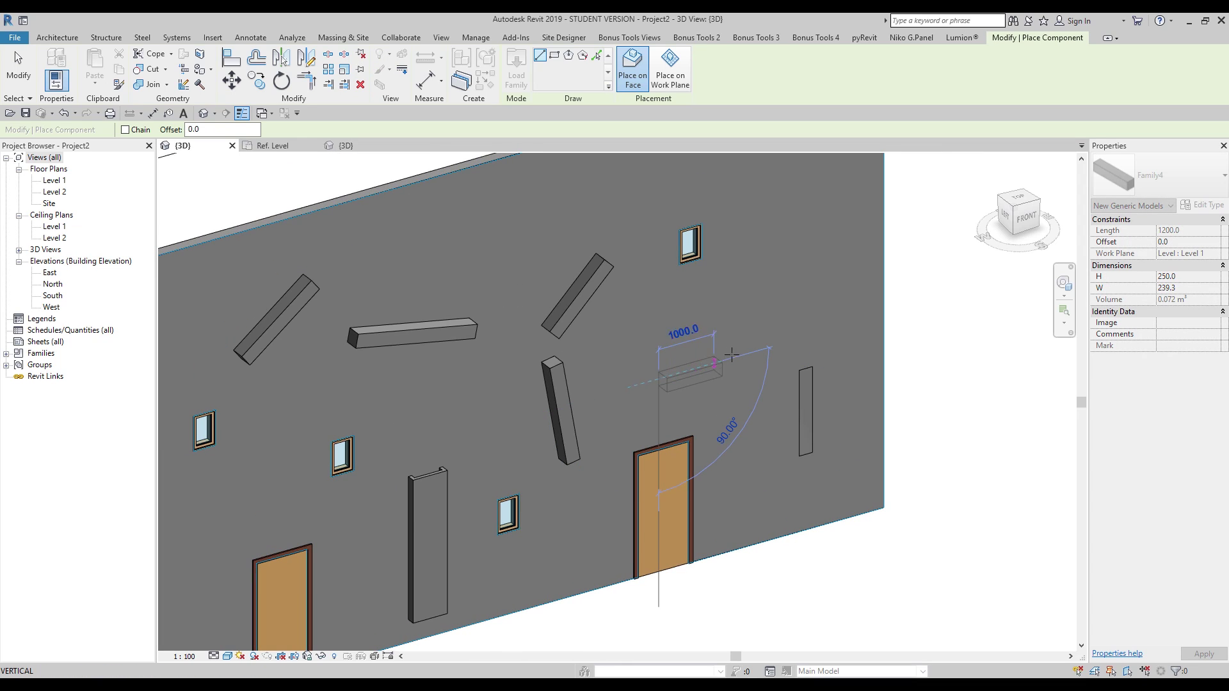
pyautogui.click(772, 368)
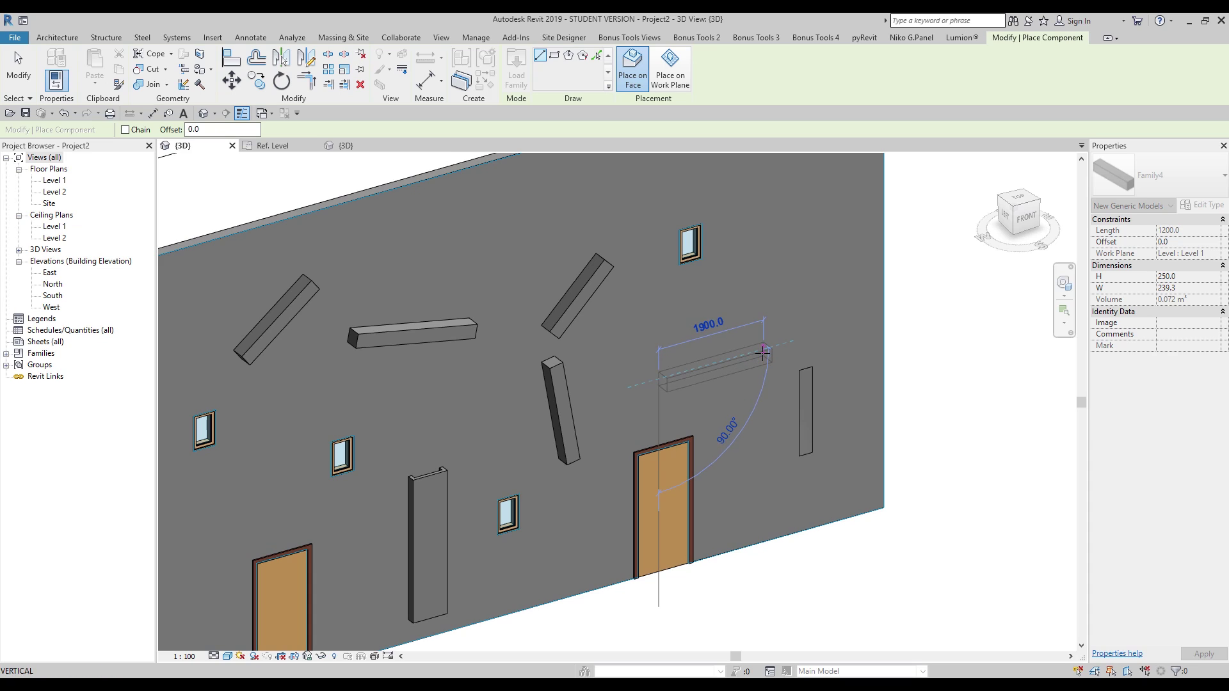
pyautogui.click(800, 329)
pyautogui.click(800, 211)
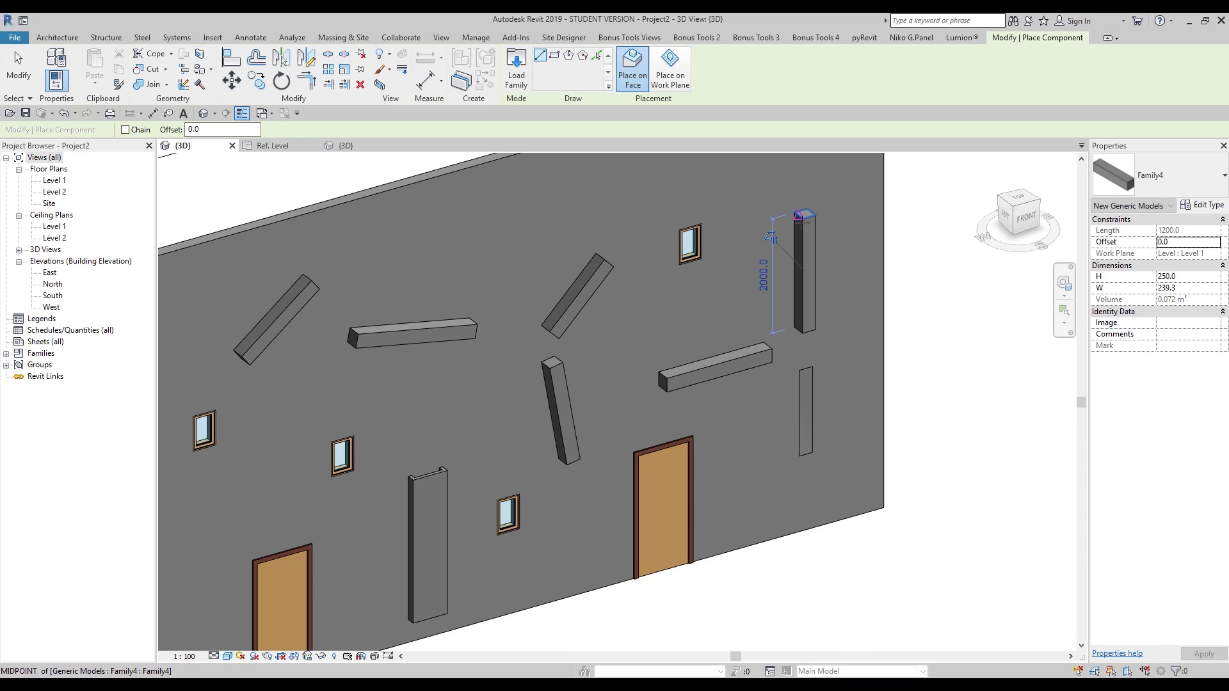
pyautogui.press('Escape')
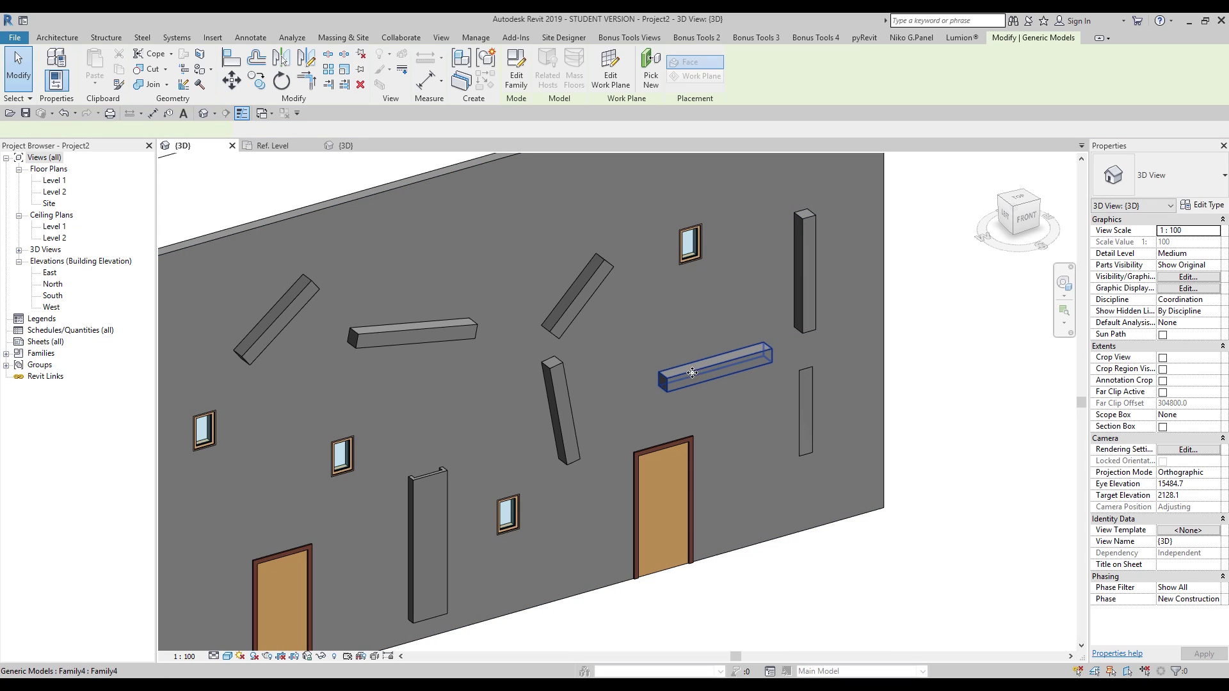
# Set the H value of the horizontal Family4 bar above the door to 500 mm.
pyautogui.click(749, 366)
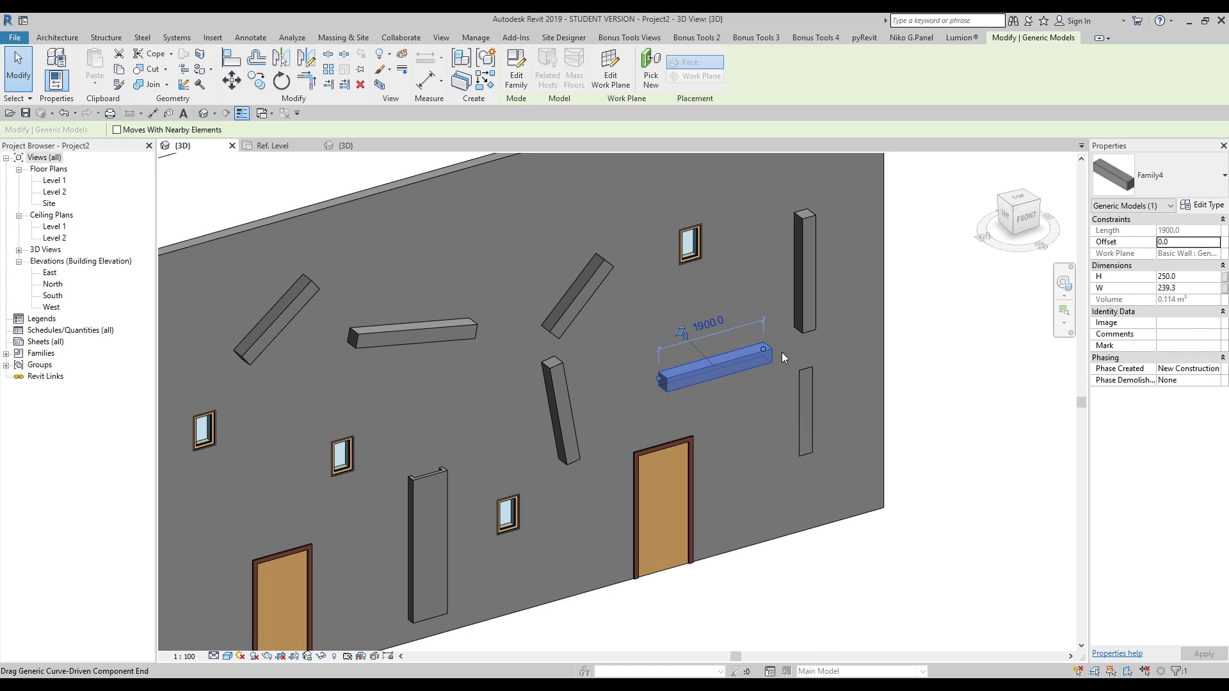
pyautogui.click(1199, 279)
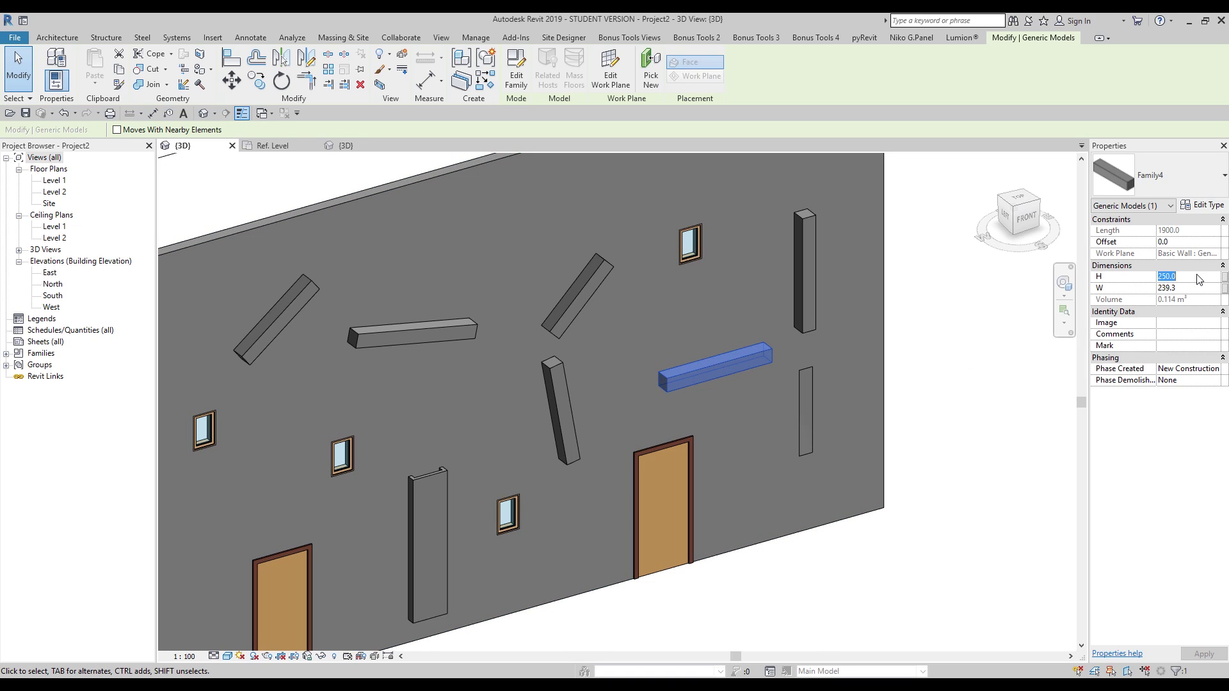
pyautogui.write('50')
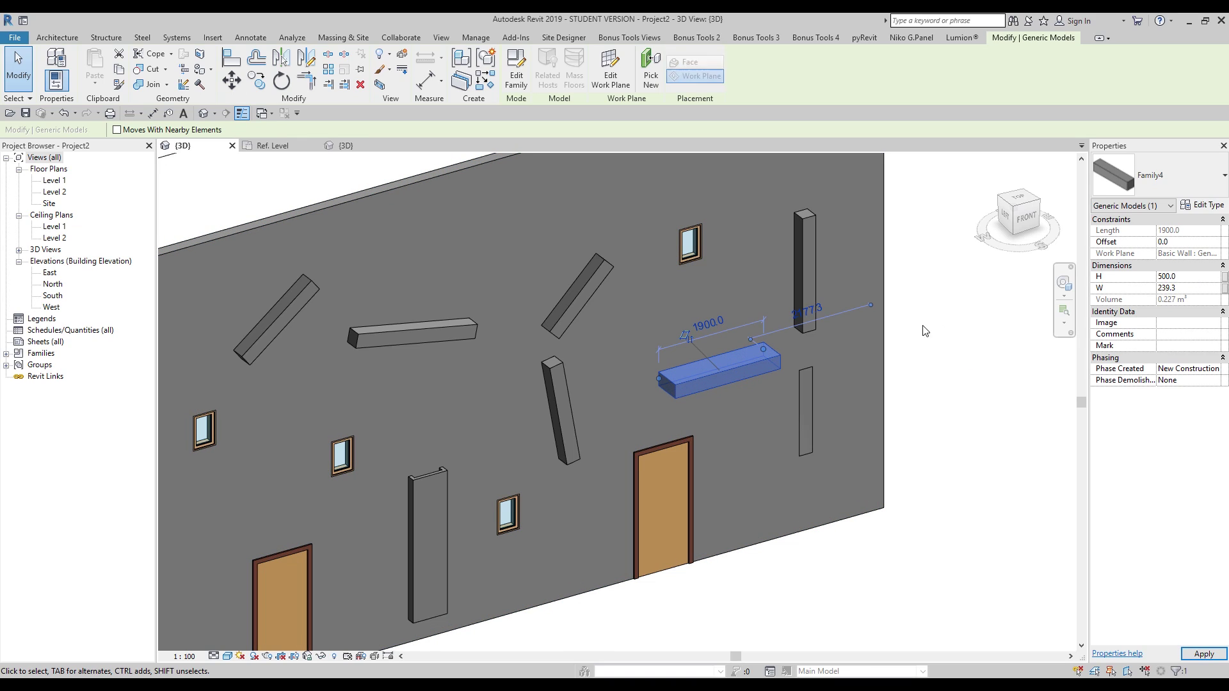
# Set the H value of the lower vertical Family4 bar near the wall's end, beside the door, to -1500 mm.
pyautogui.click(805, 396)
pyautogui.click(1192, 277)
pyautogui.write('-1')
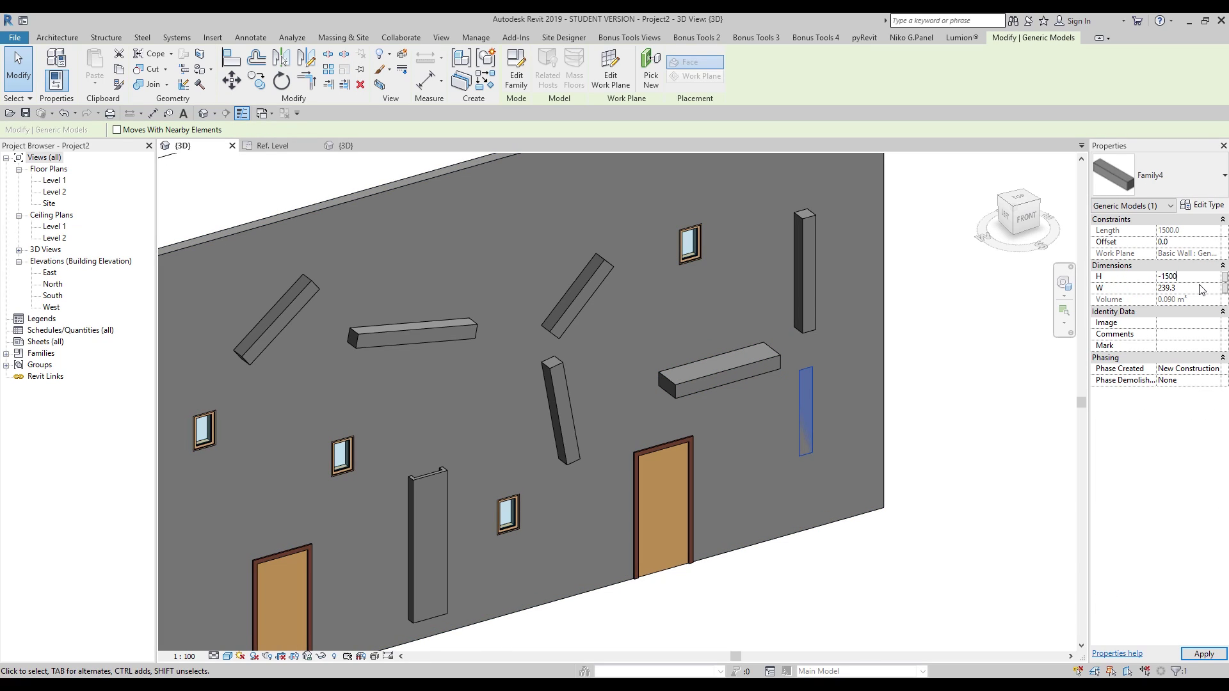
pyautogui.click(941, 434)
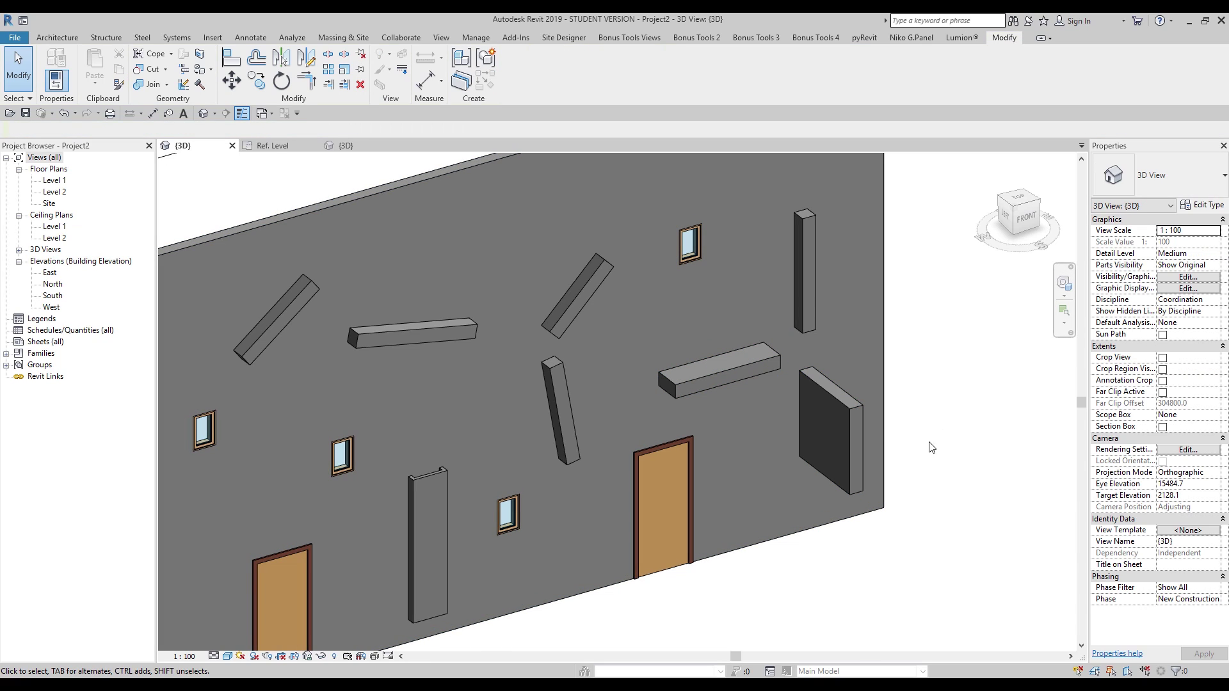
# Move the Family3 column between the doors down the wall to an elevation of about 68 mm.
pyautogui.keyDown('shift'); pyautogui.moveTo(914, 445); pyautogui.dragTo(630, 459, button='middle'); pyautogui.keyUp('shift')
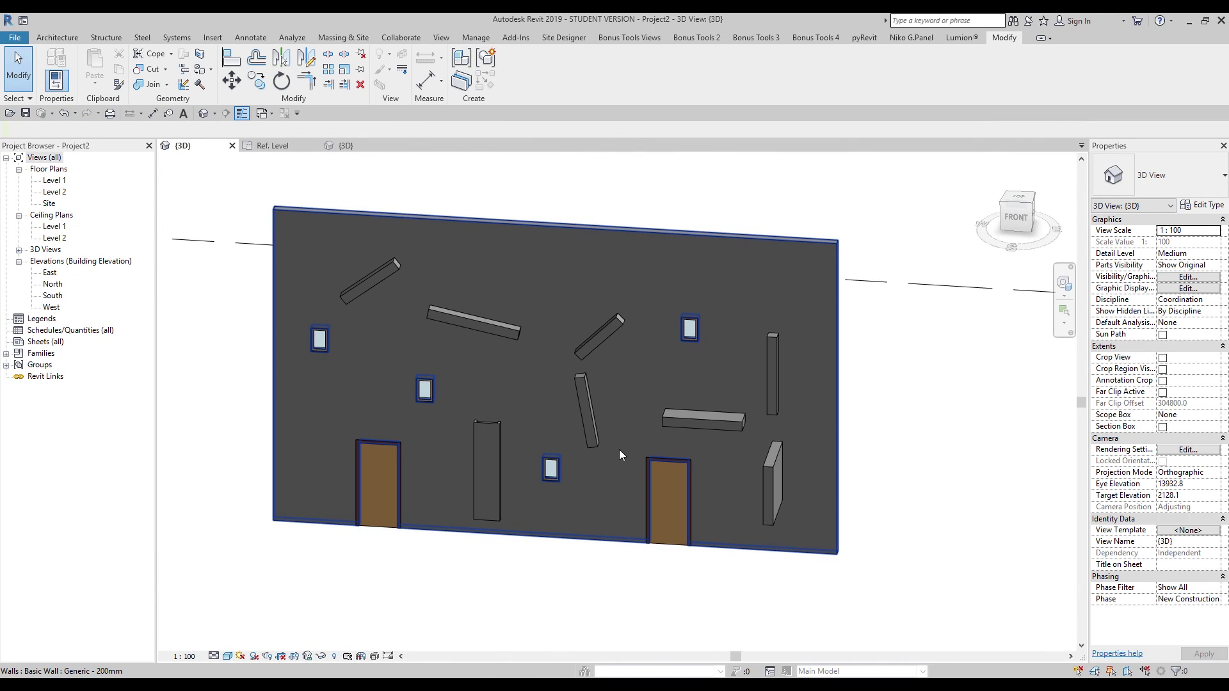
pyautogui.scroll(2, 620, 449)
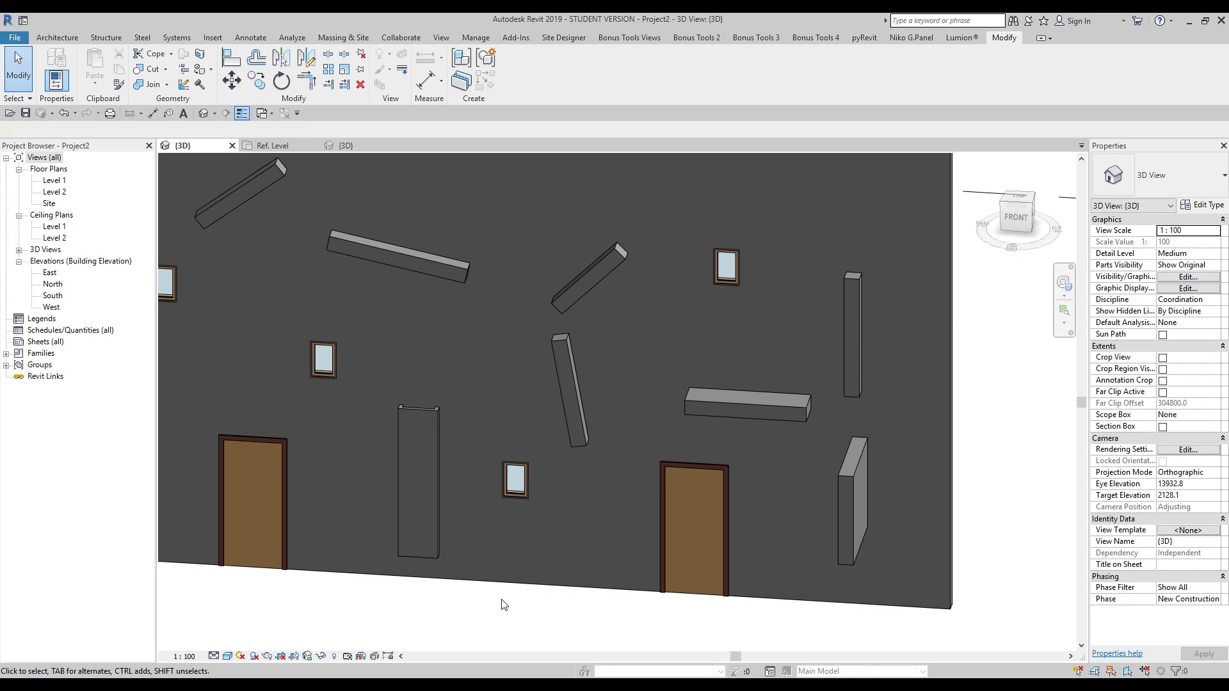
pyautogui.click(422, 449)
pyautogui.keyDown('shift'); pyautogui.moveTo(422, 450); pyautogui.dragTo(553, 475, button='middle'); pyautogui.keyUp('shift')
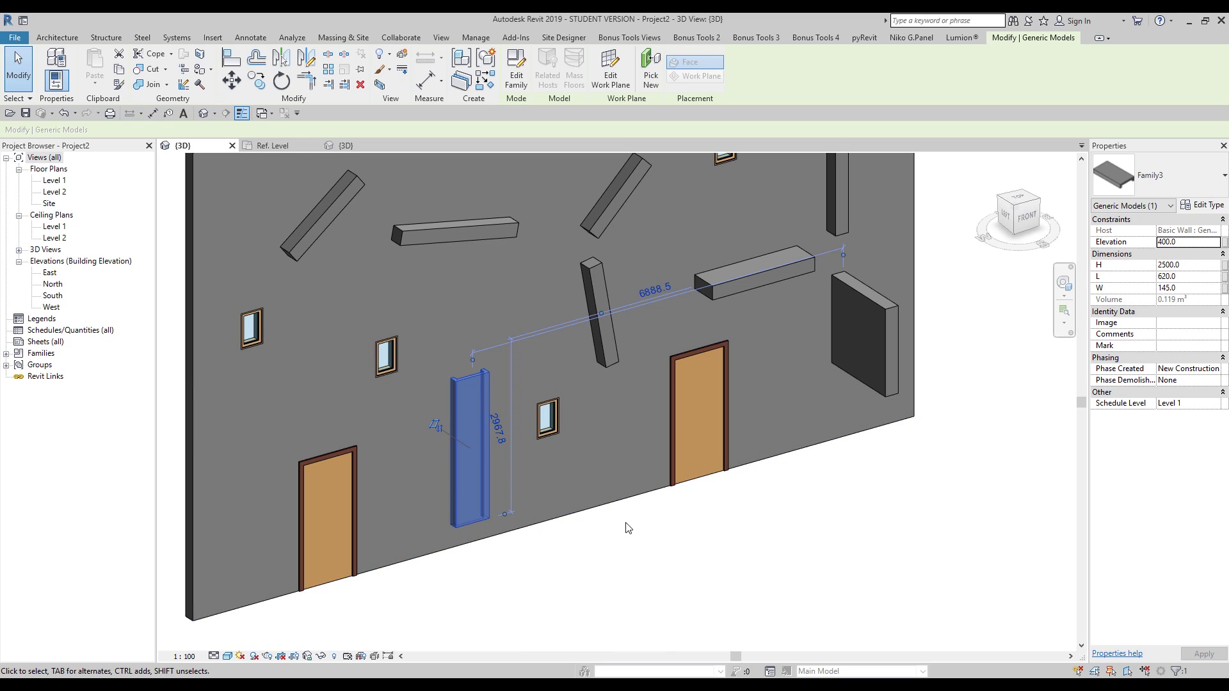
pyautogui.moveTo(472, 429)
pyautogui.mouseDown()
pyautogui.moveTo(480, 456)
pyautogui.moveTo(472, 448)
pyautogui.mouseUp()
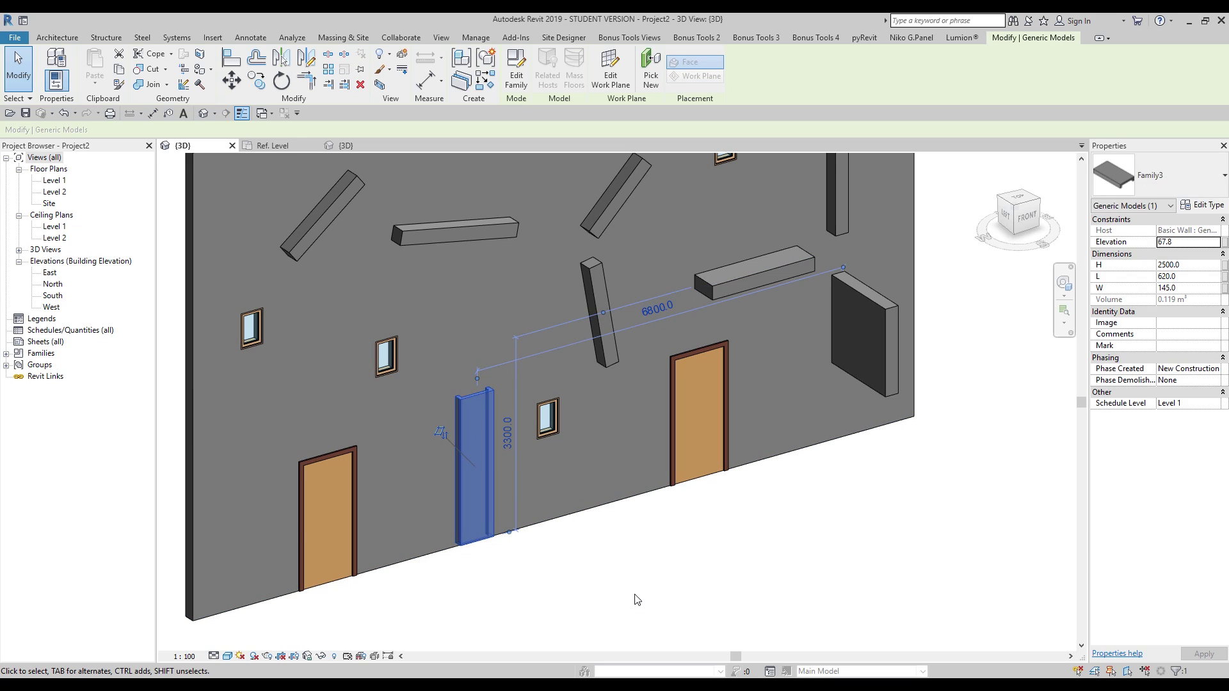
# Open Family3 for editing and select its column extrusion in the 3D view.
pyautogui.click(520, 69)
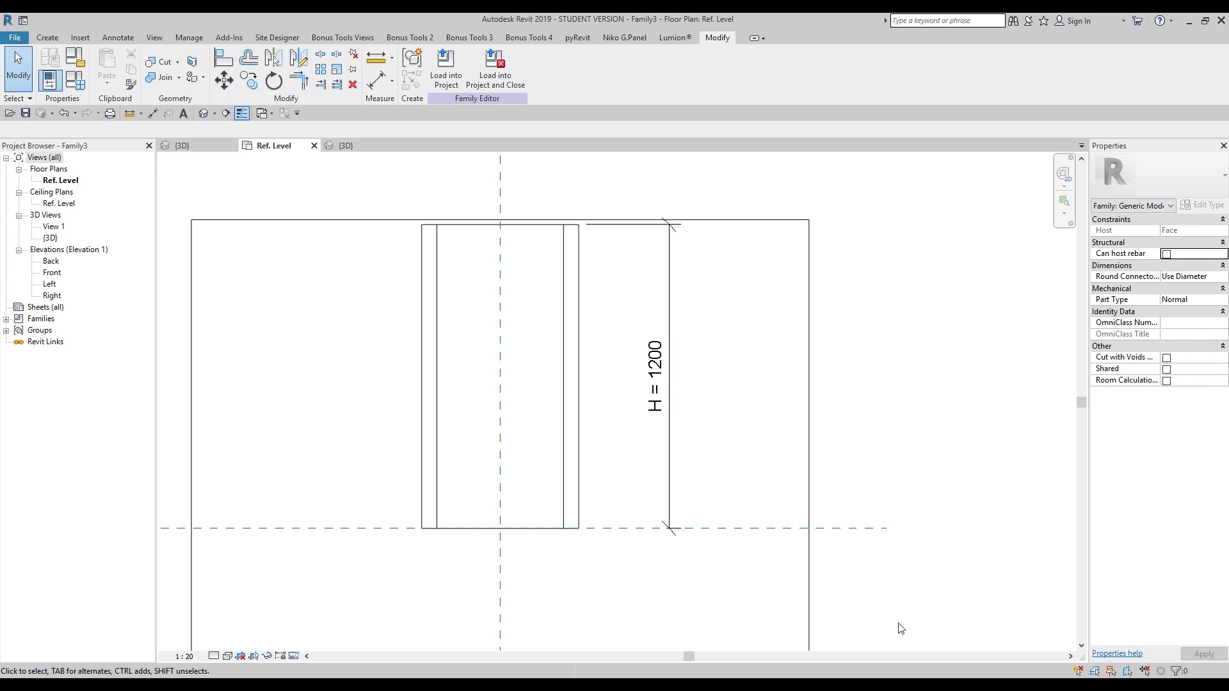
pyautogui.click(204, 113)
pyautogui.scroll(-2, 601, 380)
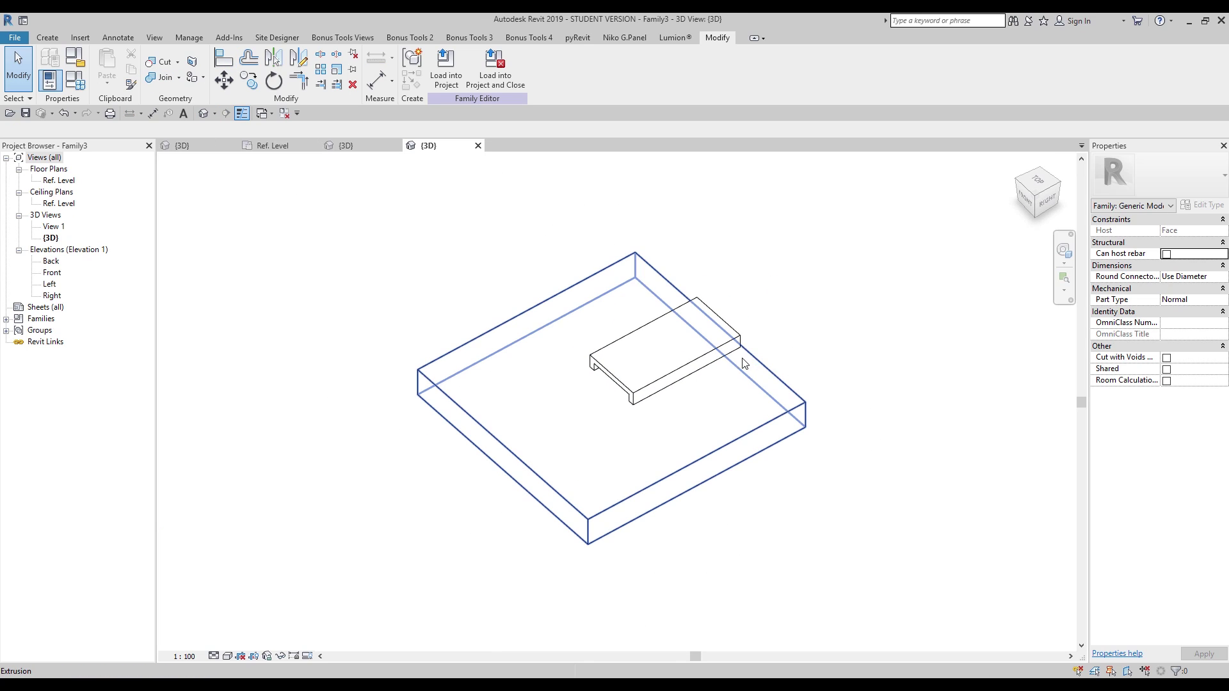
pyautogui.click(630, 401)
pyautogui.scroll(3, 672, 346)
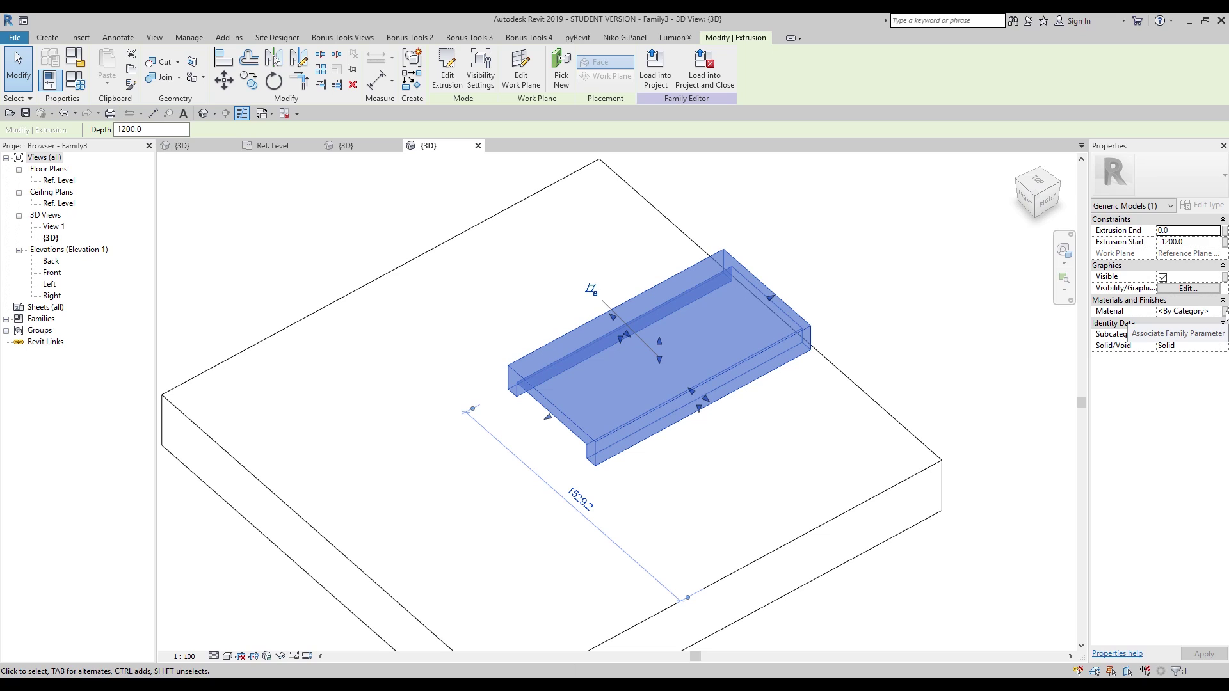
pyautogui.click(1188, 311)
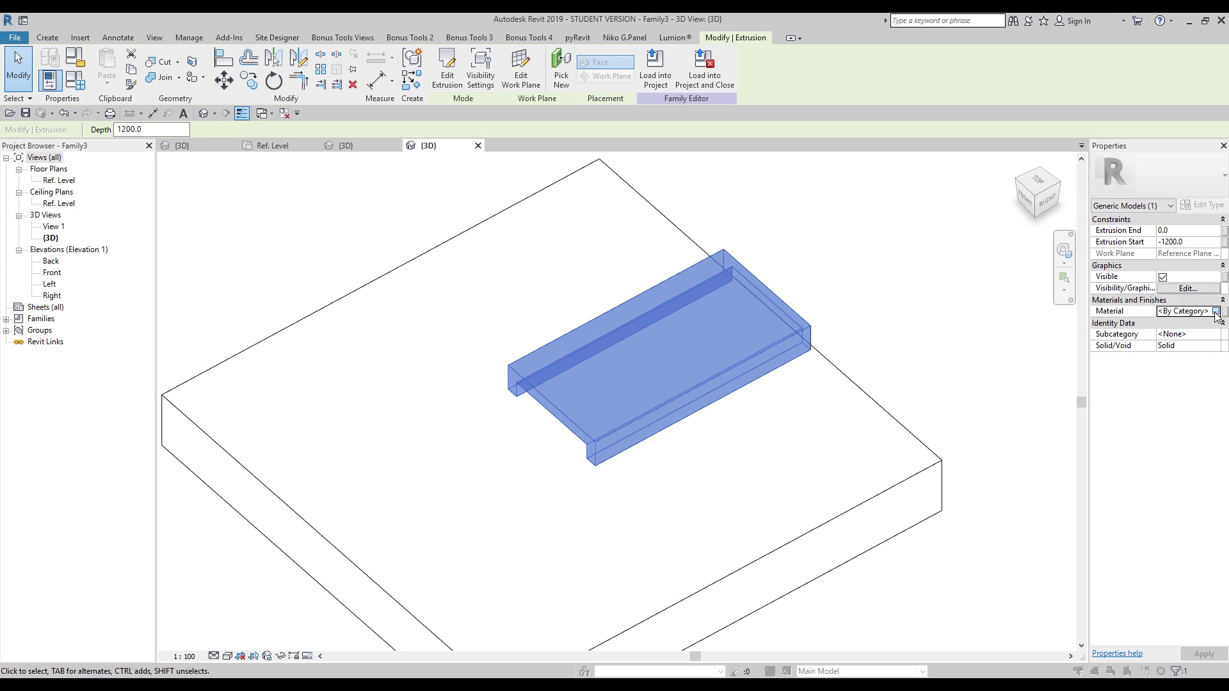
pyautogui.click(1215, 311)
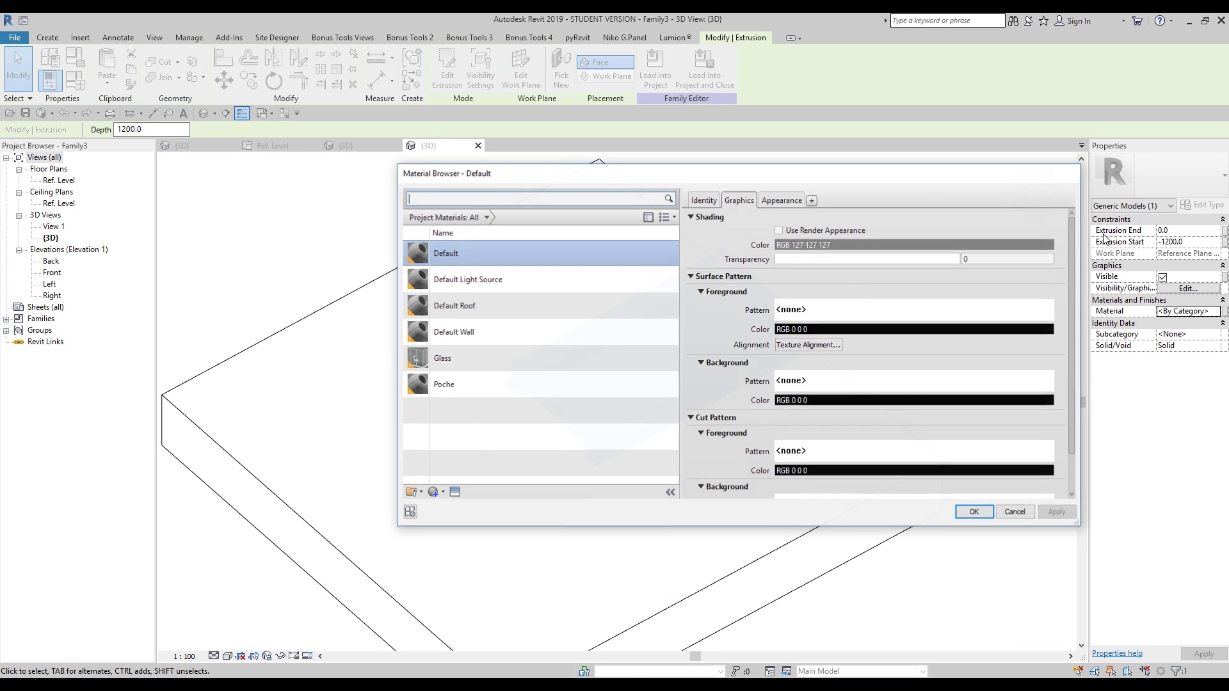
pyautogui.press('Escape')
# Associate the extrusion's material with a new type-based family parameter named Material.
pyautogui.click(1224, 311)
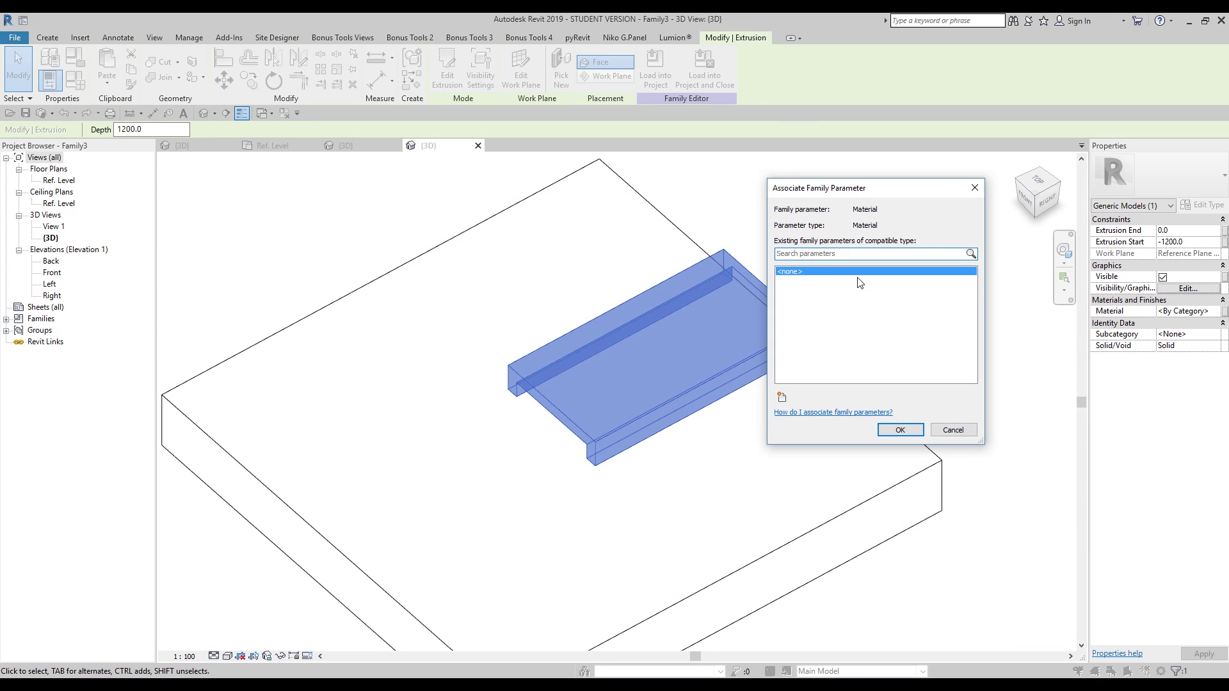
pyautogui.click(788, 398)
pyautogui.write('M')
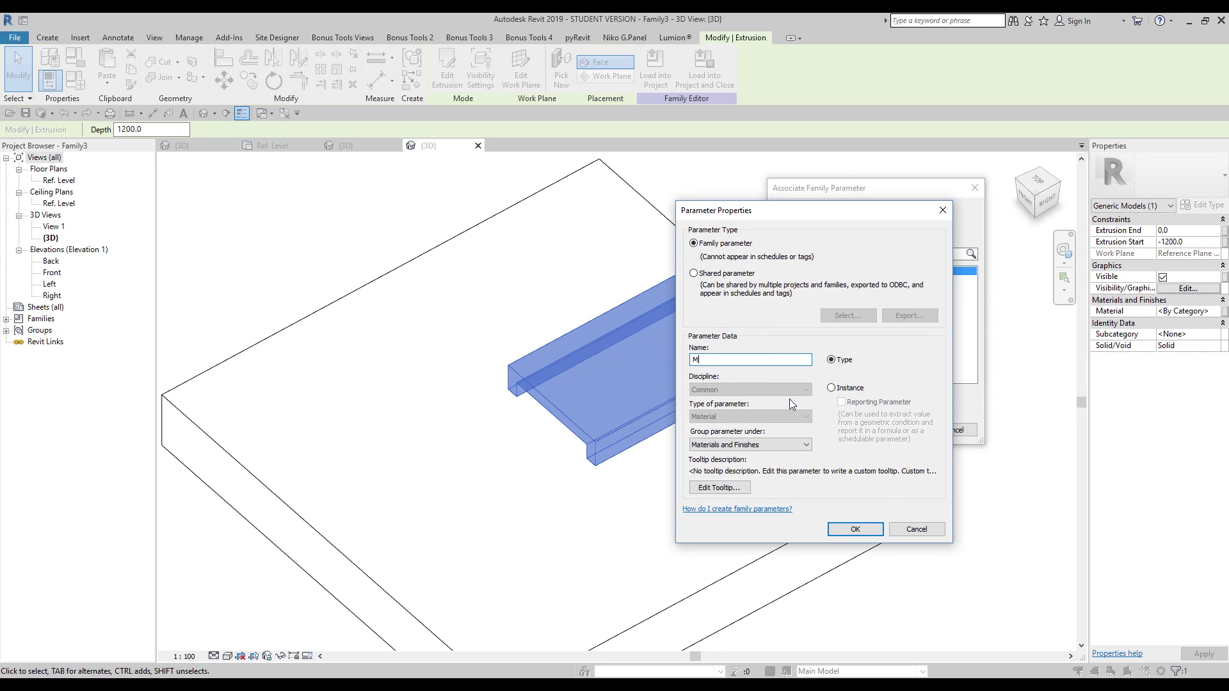
pyautogui.write('ateria')
pyautogui.click(857, 530)
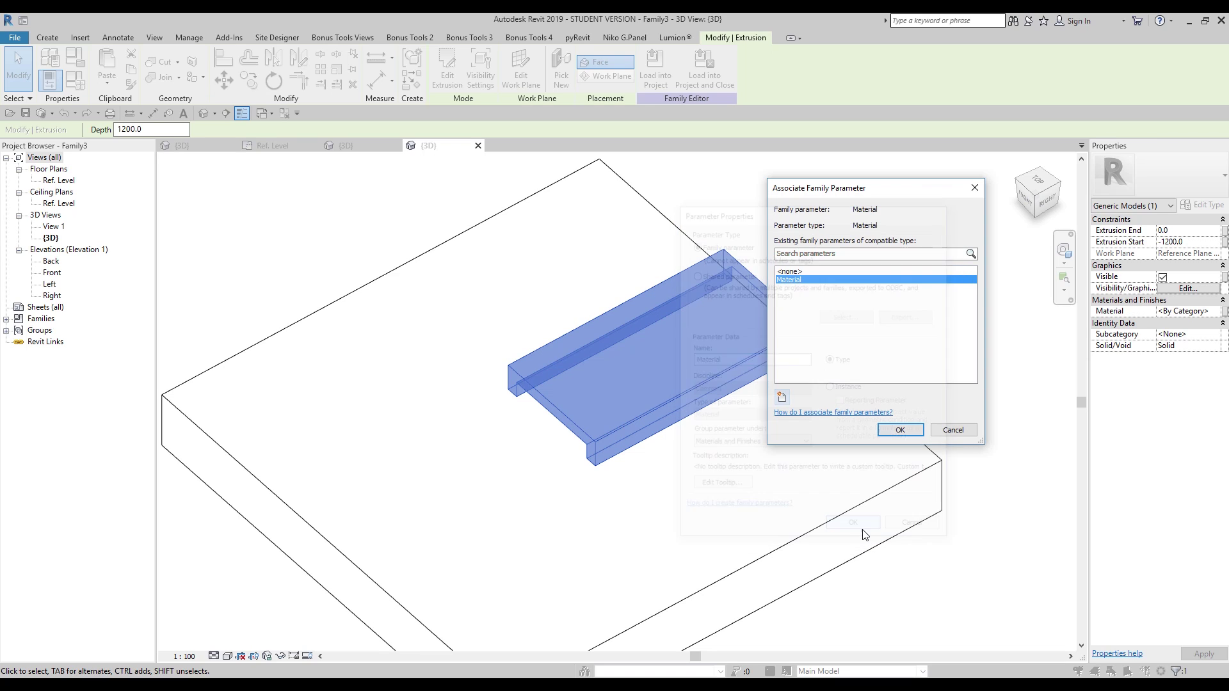
pyautogui.click(892, 427)
# Create a new material named "Column patter" for the Material parameter in the family types and select it.
pyautogui.click(84, 81)
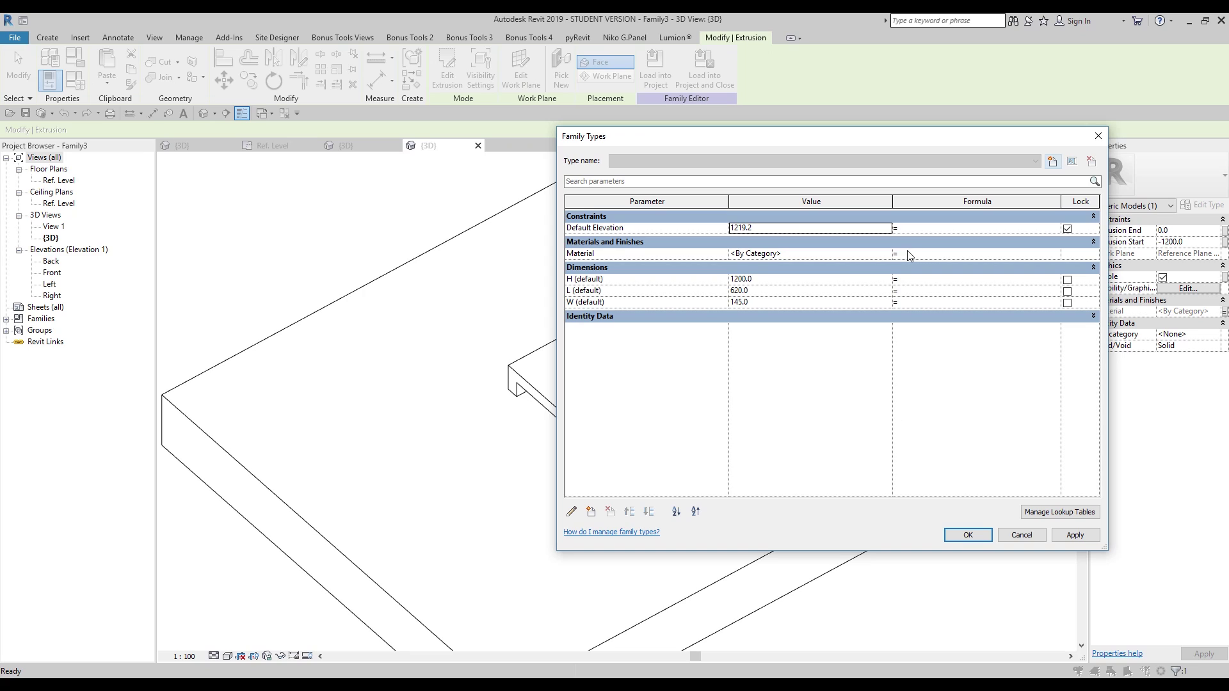
pyautogui.click(832, 253)
pyautogui.click(887, 253)
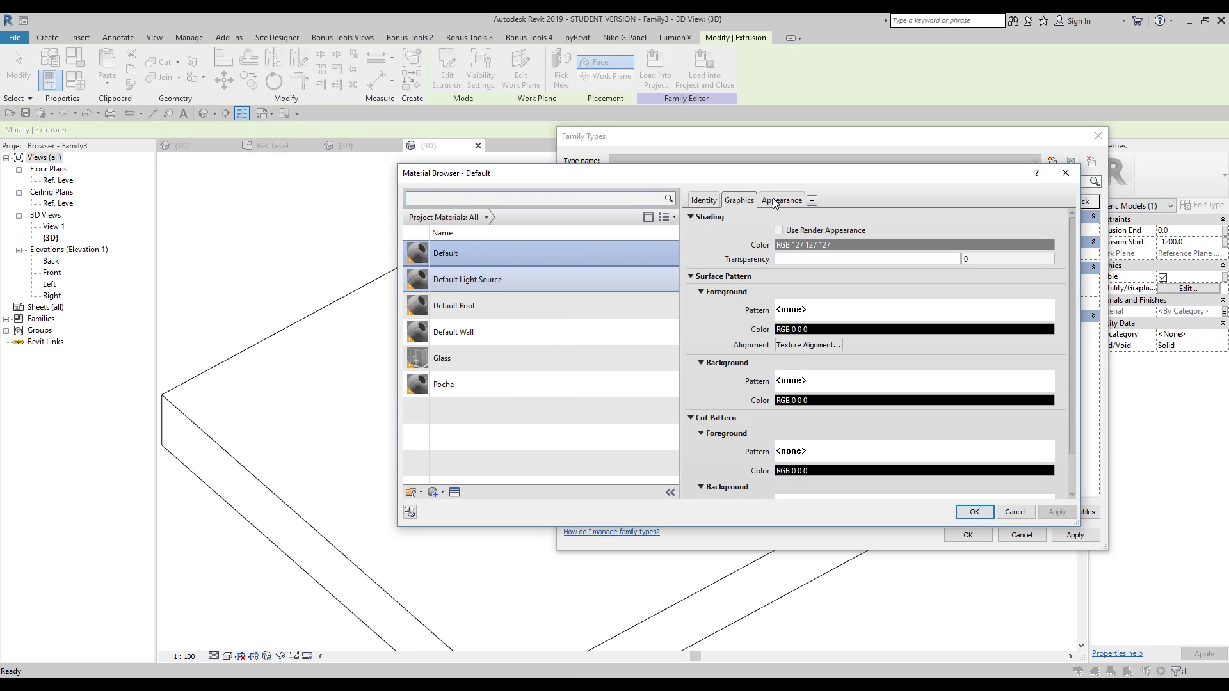
pyautogui.moveTo(788, 175); pyautogui.dragTo(708, 165)
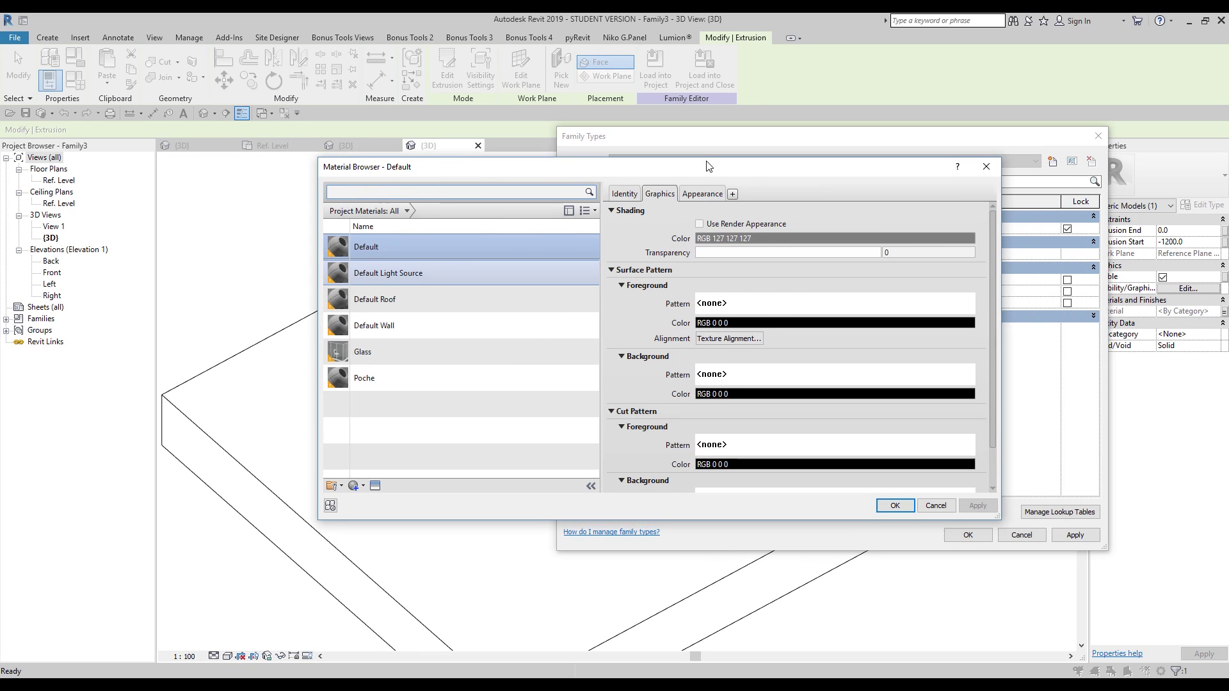
pyautogui.click(354, 484)
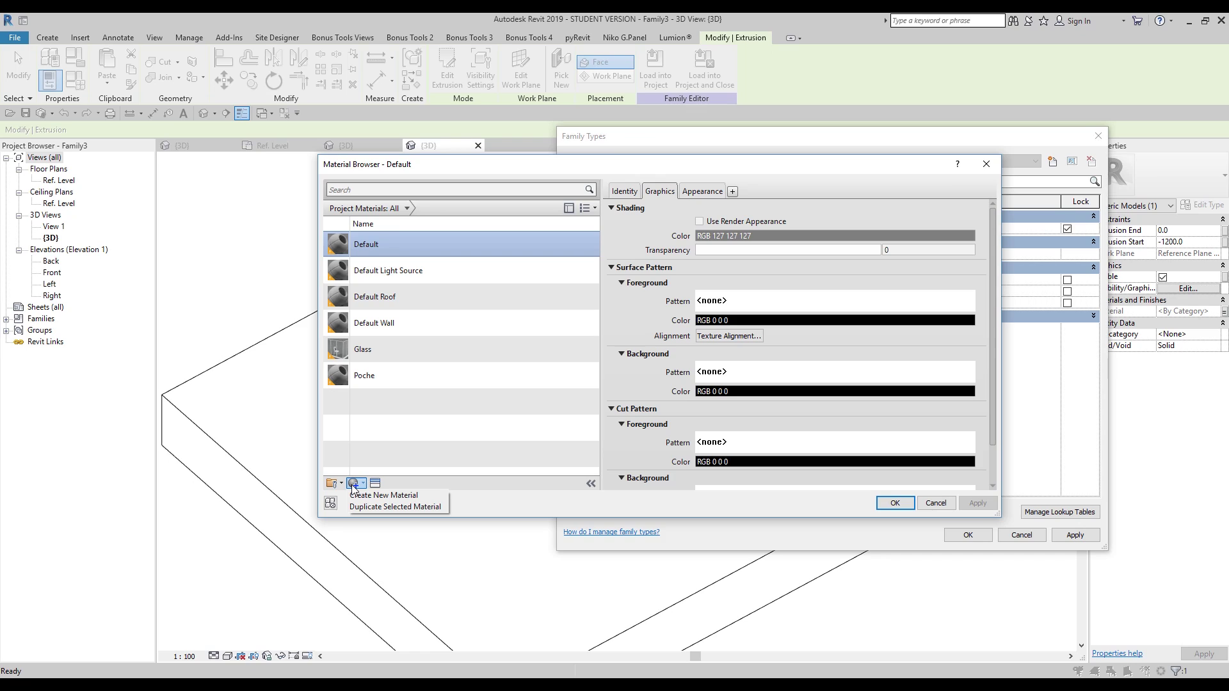
pyautogui.click(382, 495)
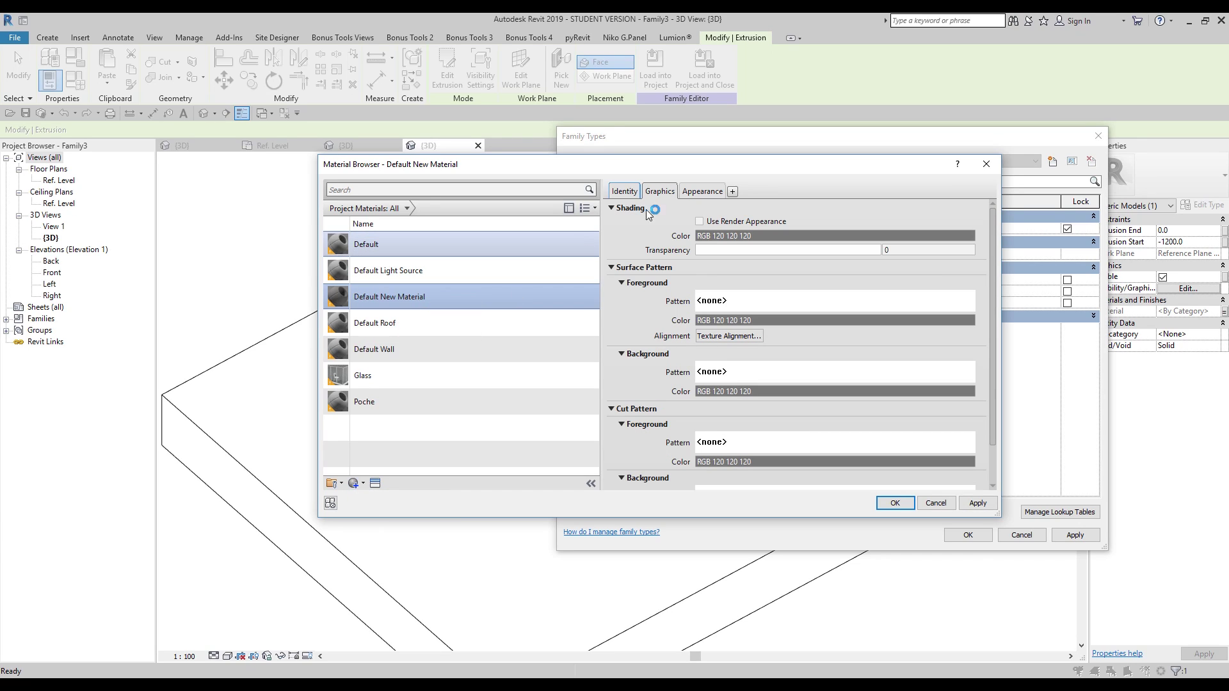
pyautogui.tripleClick(691, 208)
pyautogui.write('C')
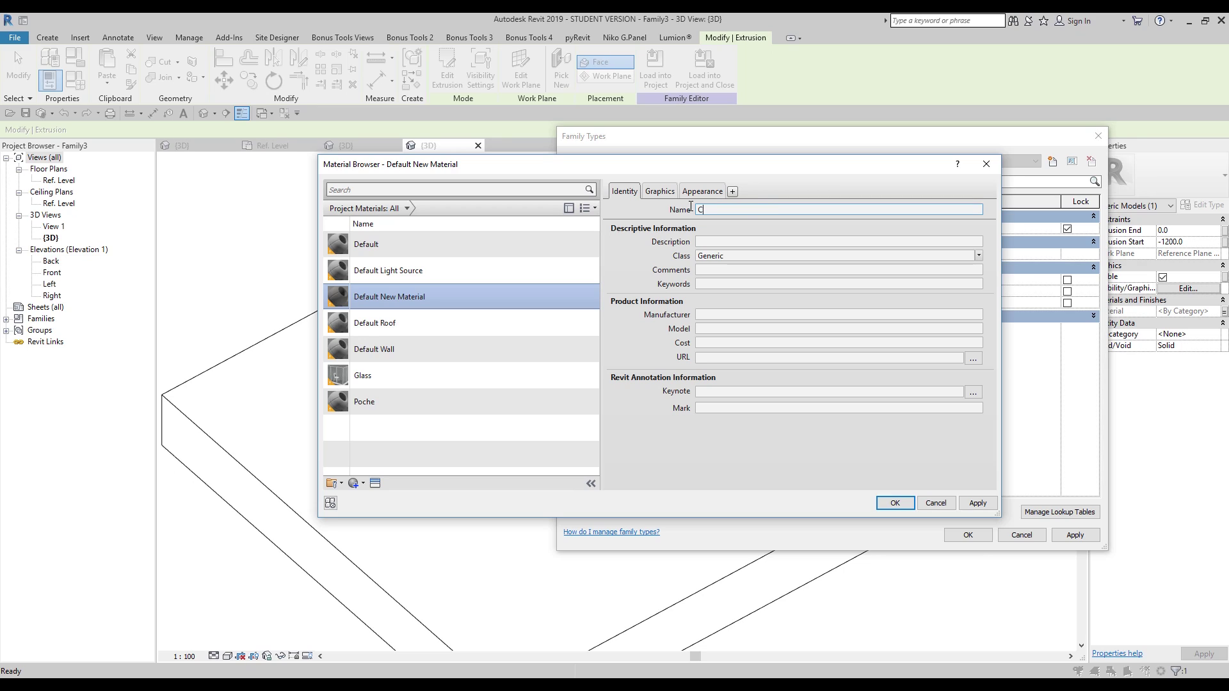
pyautogui.write('olumn')
pyautogui.click(518, 451)
pyautogui.click(408, 298)
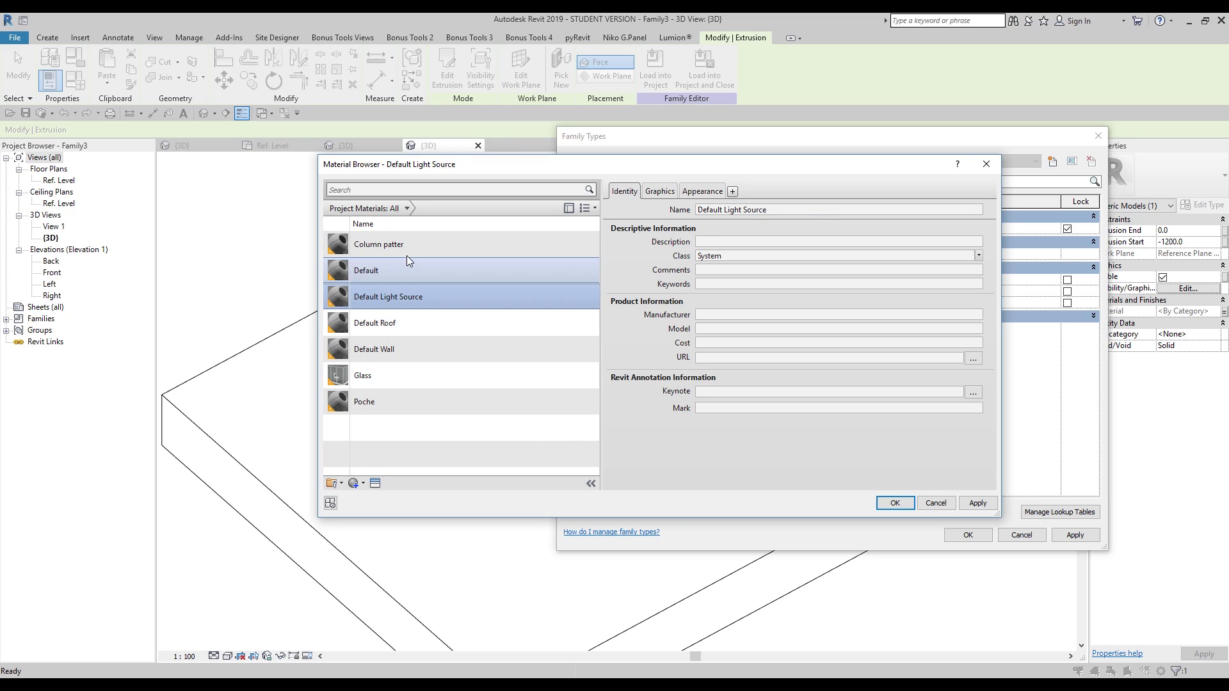
pyautogui.click(363, 242)
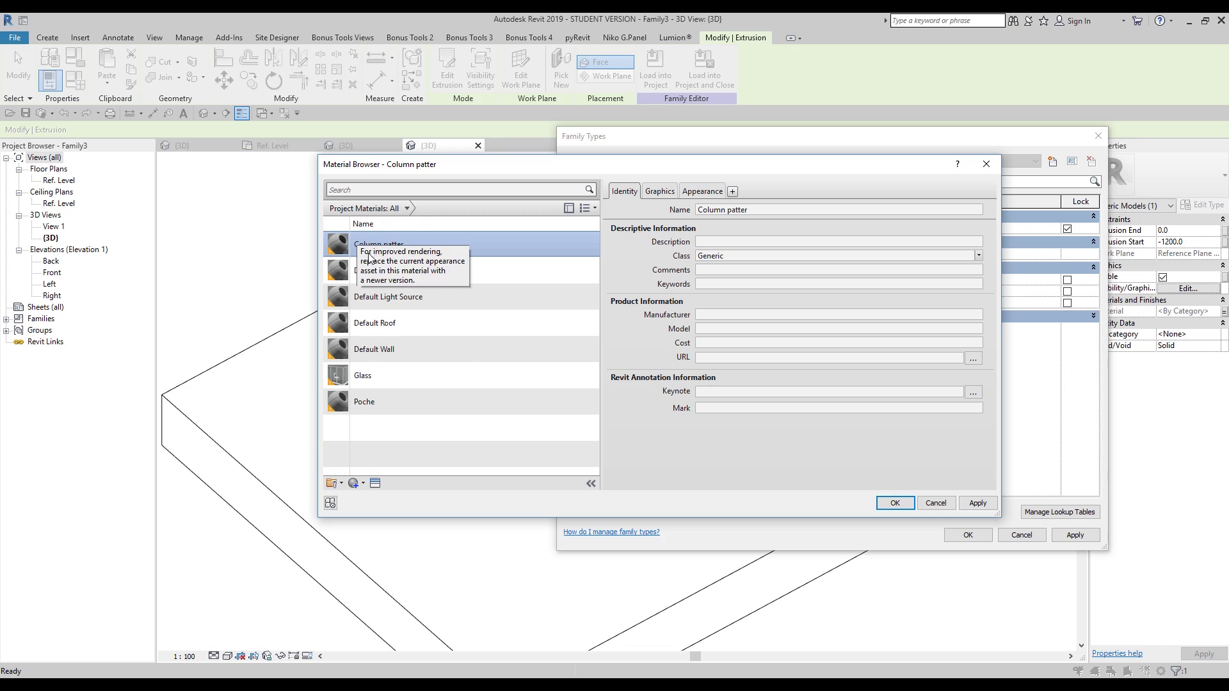
# Give the Column patter material the 1.5in Square - Medium Blue appearance asset and apply it to the family's Material parameter.
pyautogui.click(375, 483)
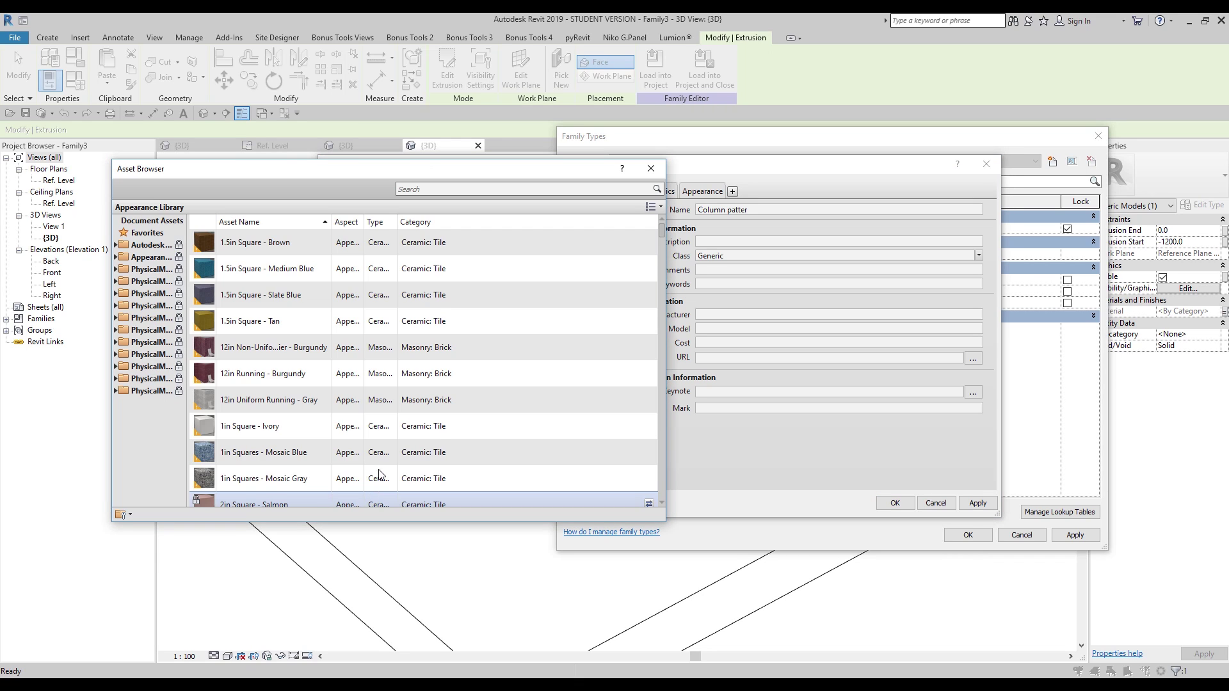
pyautogui.moveTo(325, 168); pyautogui.dragTo(792, 281)
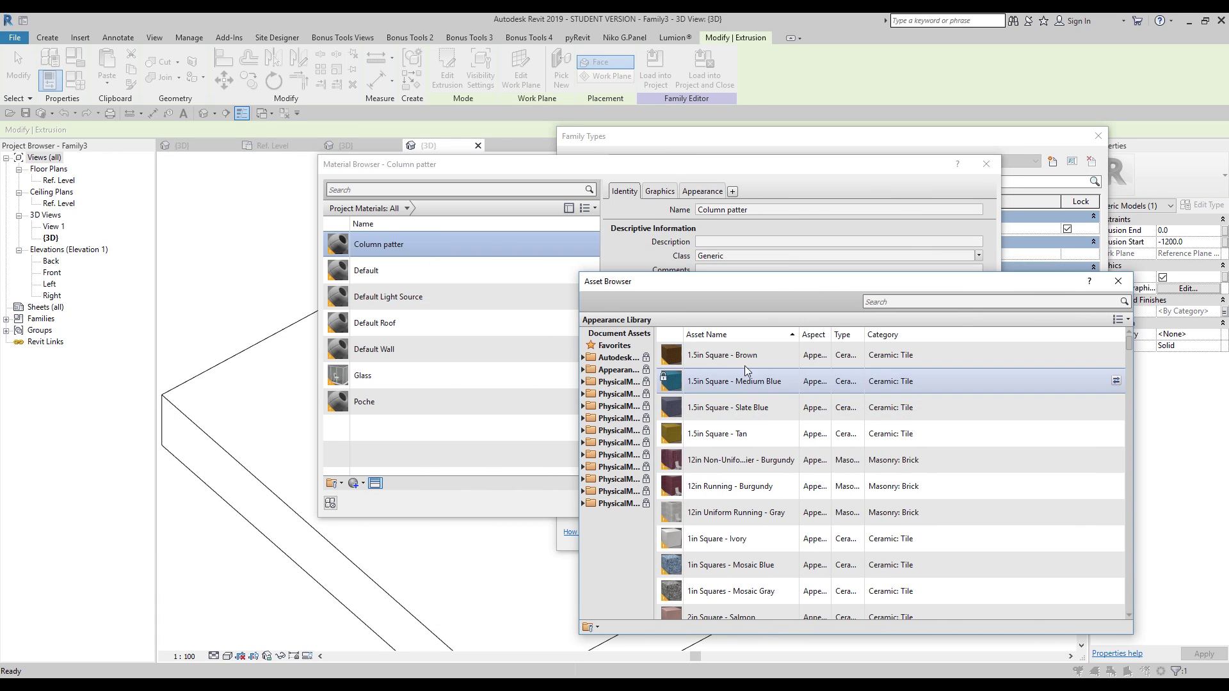
pyautogui.scroll(-5, 791, 457)
pyautogui.scroll(4, 790, 458)
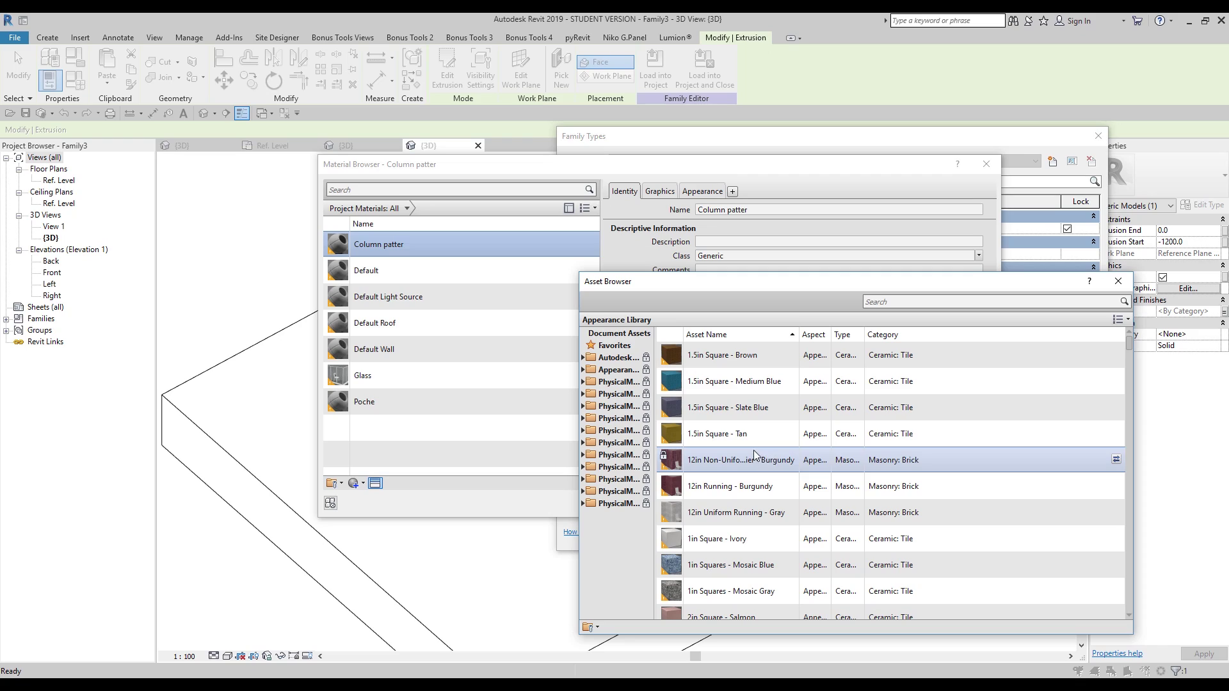
pyautogui.doubleClick(757, 389)
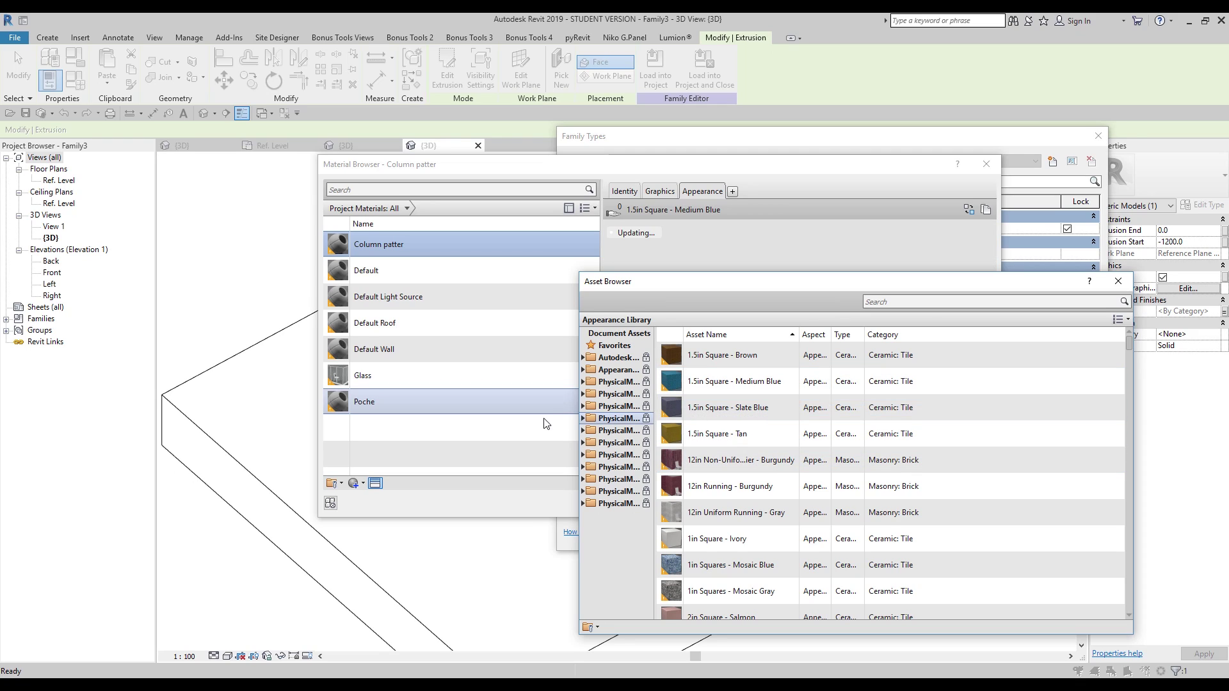
pyautogui.click(1118, 281)
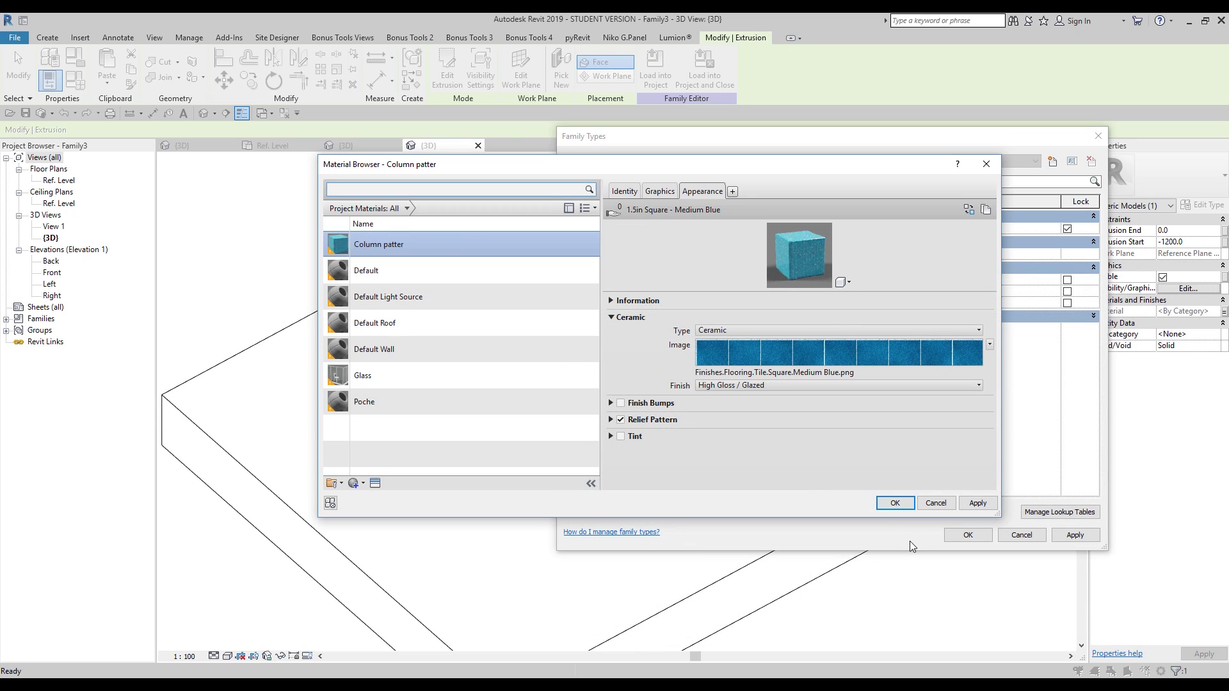
pyautogui.click(906, 502)
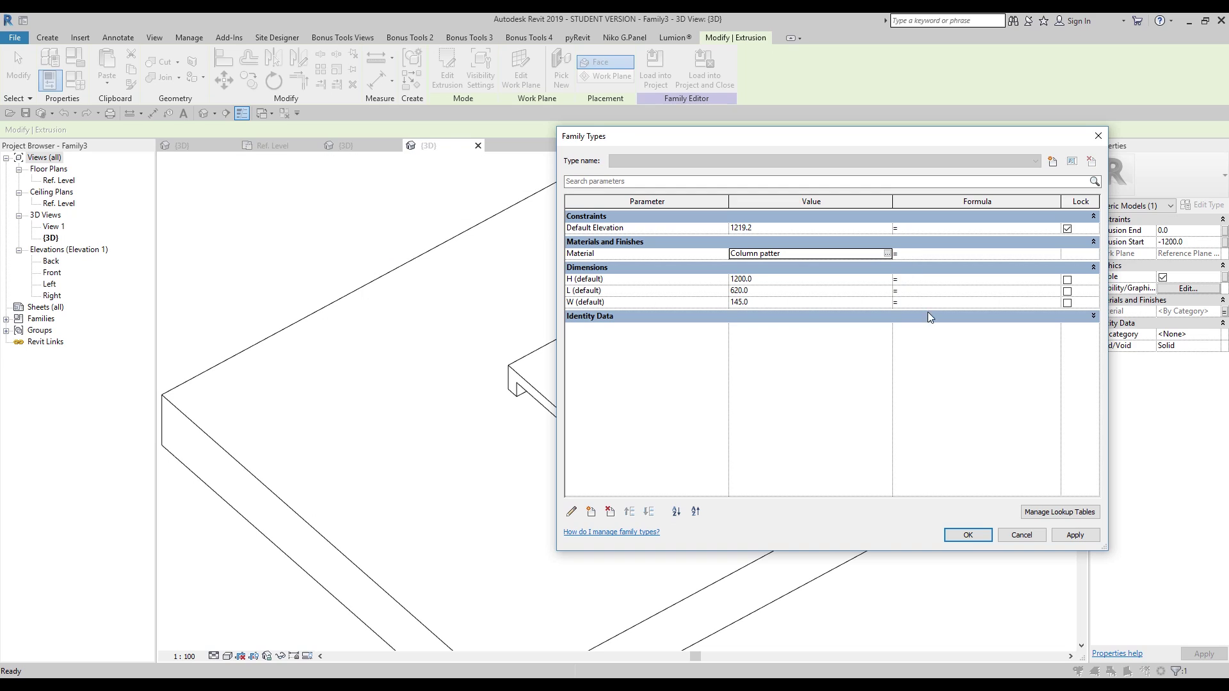
pyautogui.click(968, 535)
# Change the family category of Family3 from Generic Models to Columns.
pyautogui.scroll(3, 844, 304)
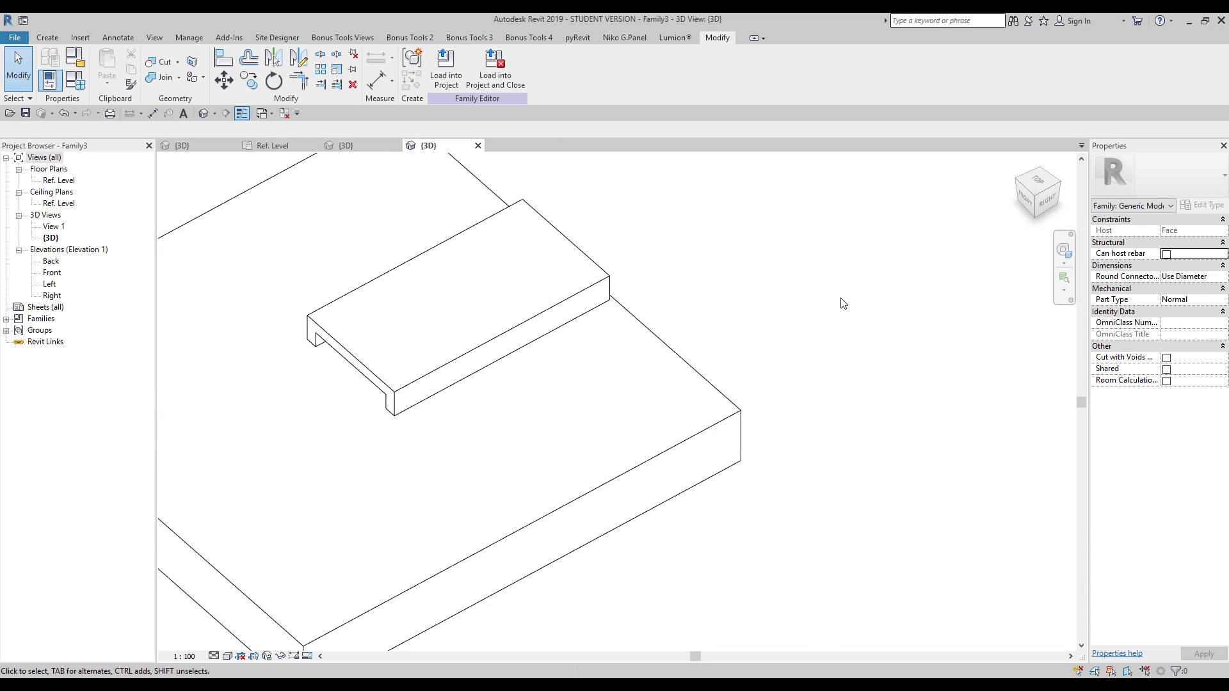
pyautogui.moveTo(802, 306); pyautogui.dragTo(832, 364, button='middle')
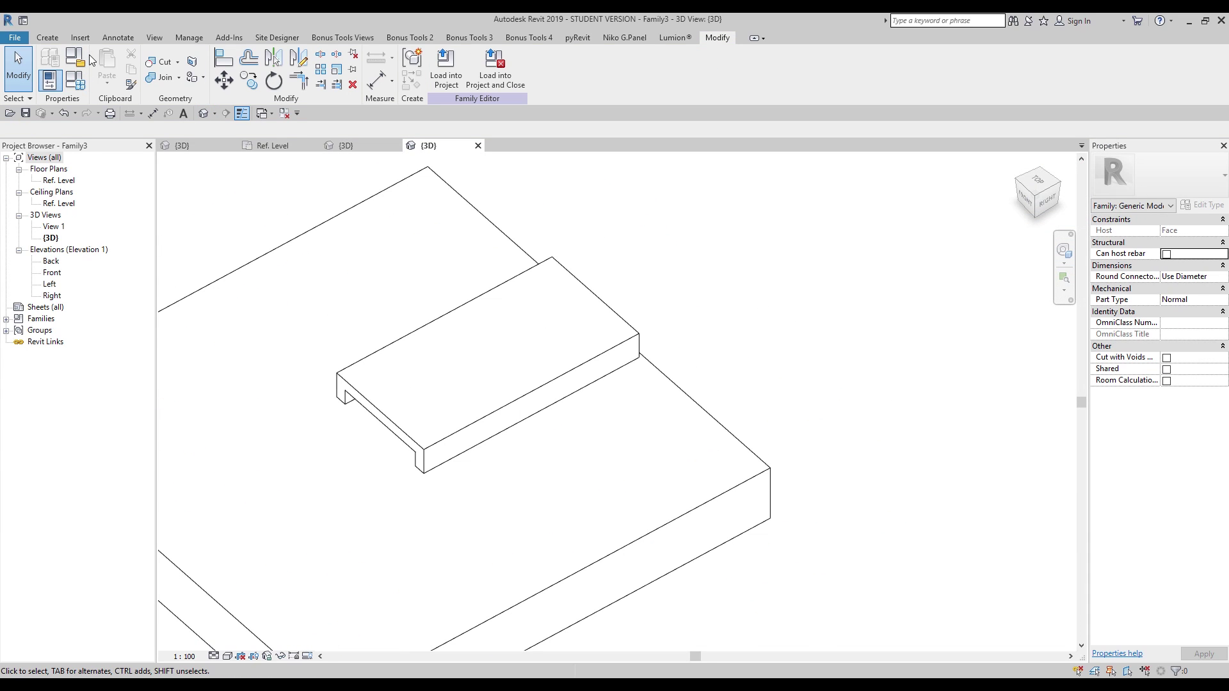
pyautogui.click(79, 58)
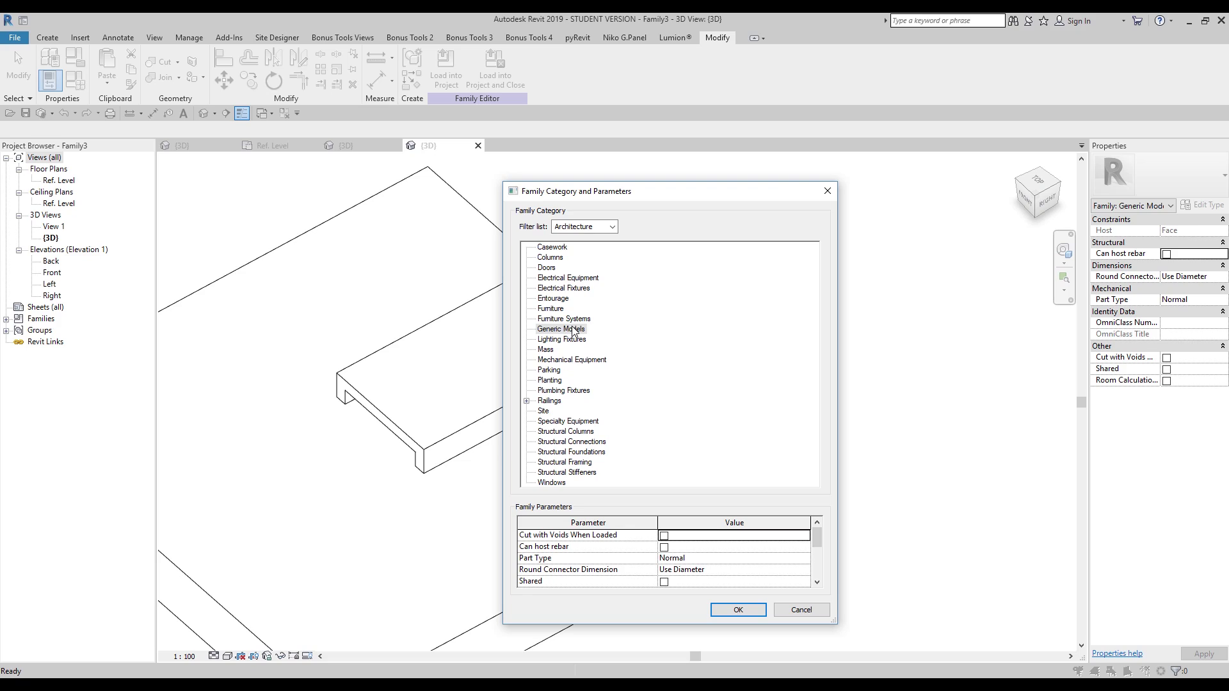
pyautogui.moveTo(631, 198); pyautogui.dragTo(771, 214)
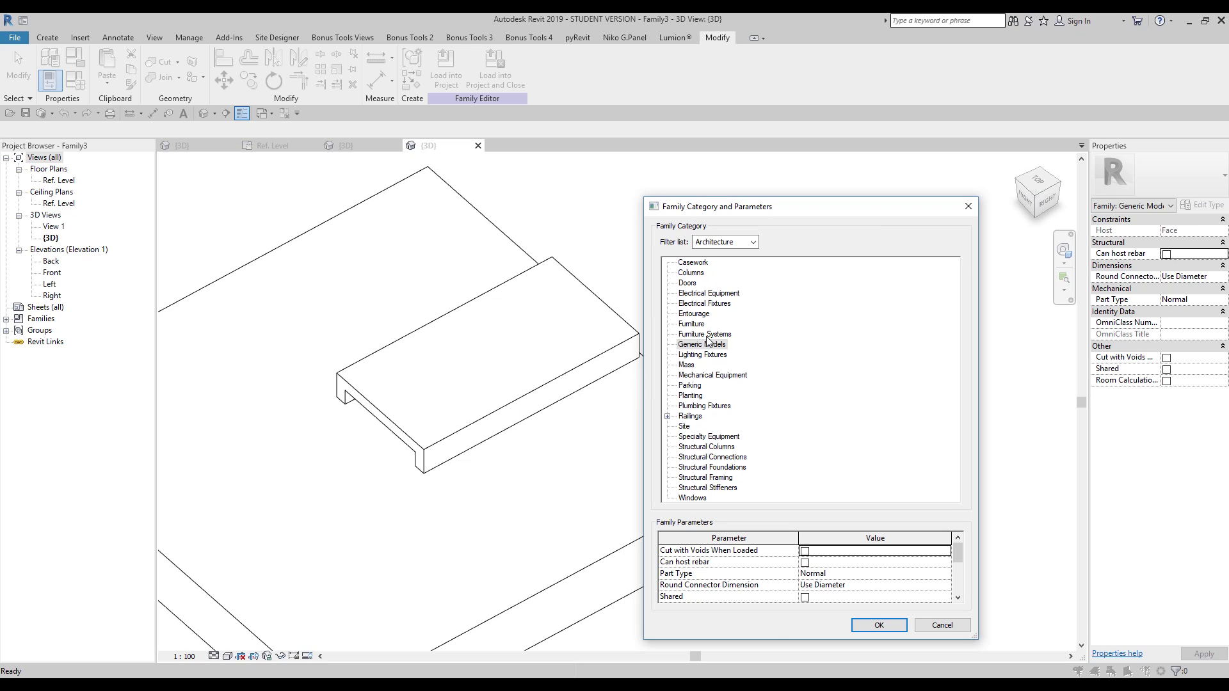
pyautogui.click(727, 417)
pyautogui.click(693, 498)
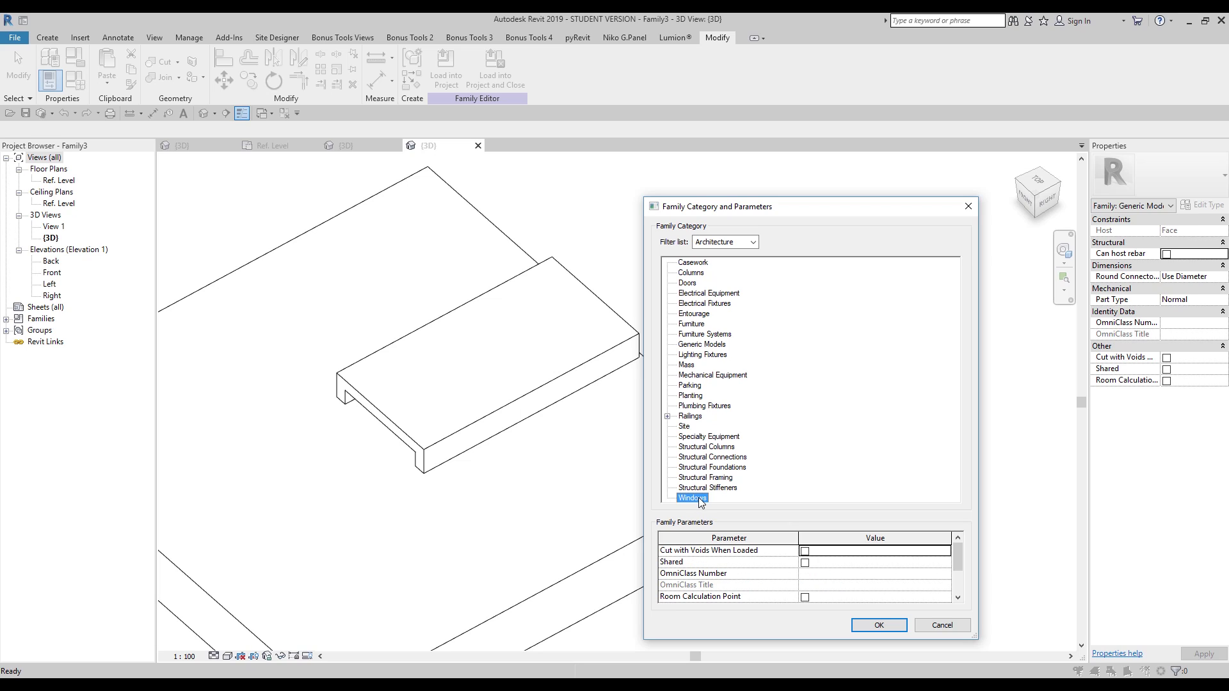
pyautogui.click(707, 489)
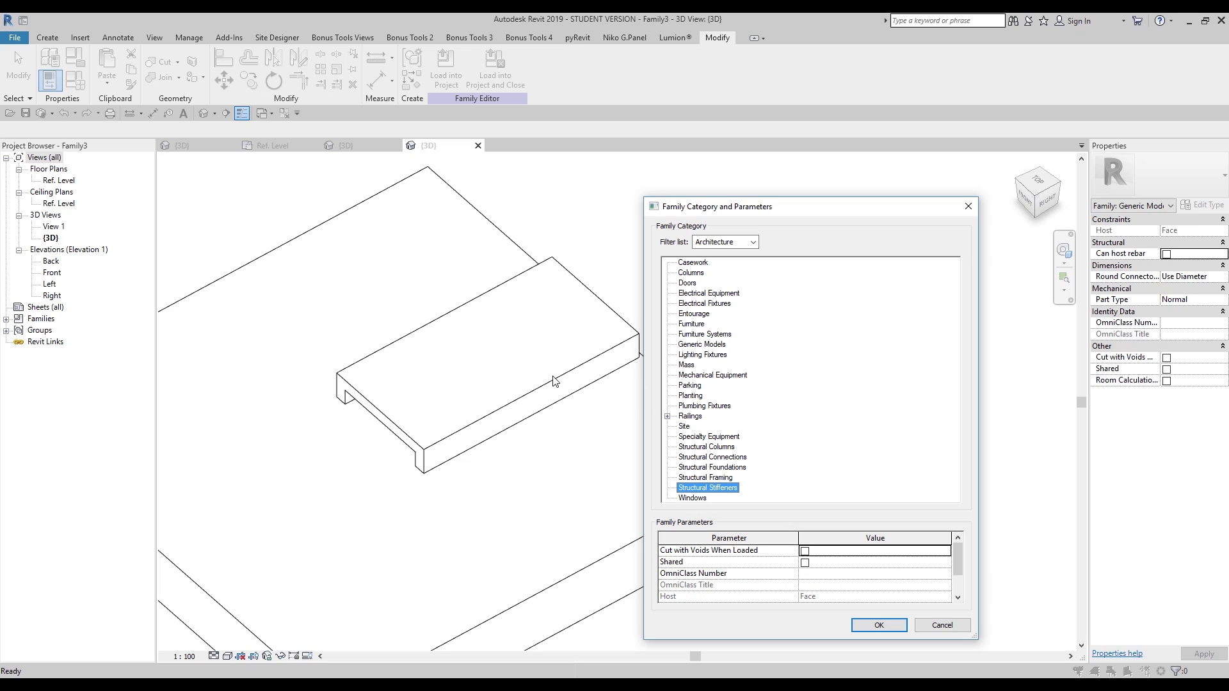
pyautogui.click(696, 335)
pyautogui.click(691, 275)
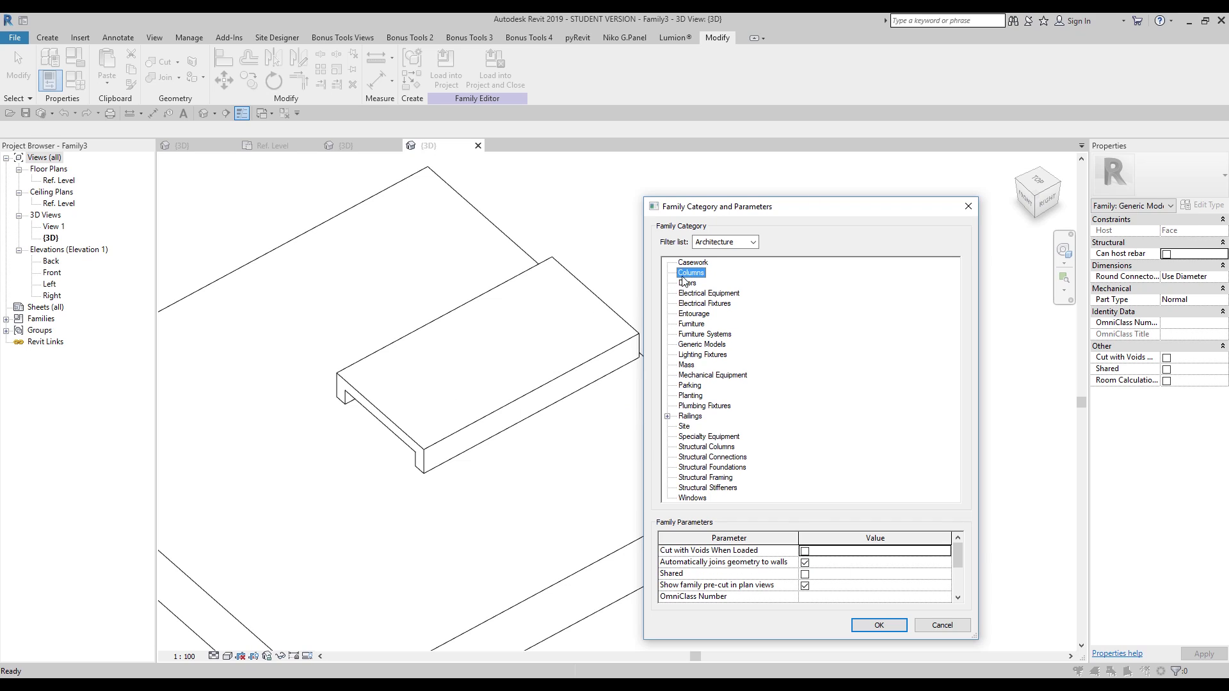
pyautogui.click(879, 626)
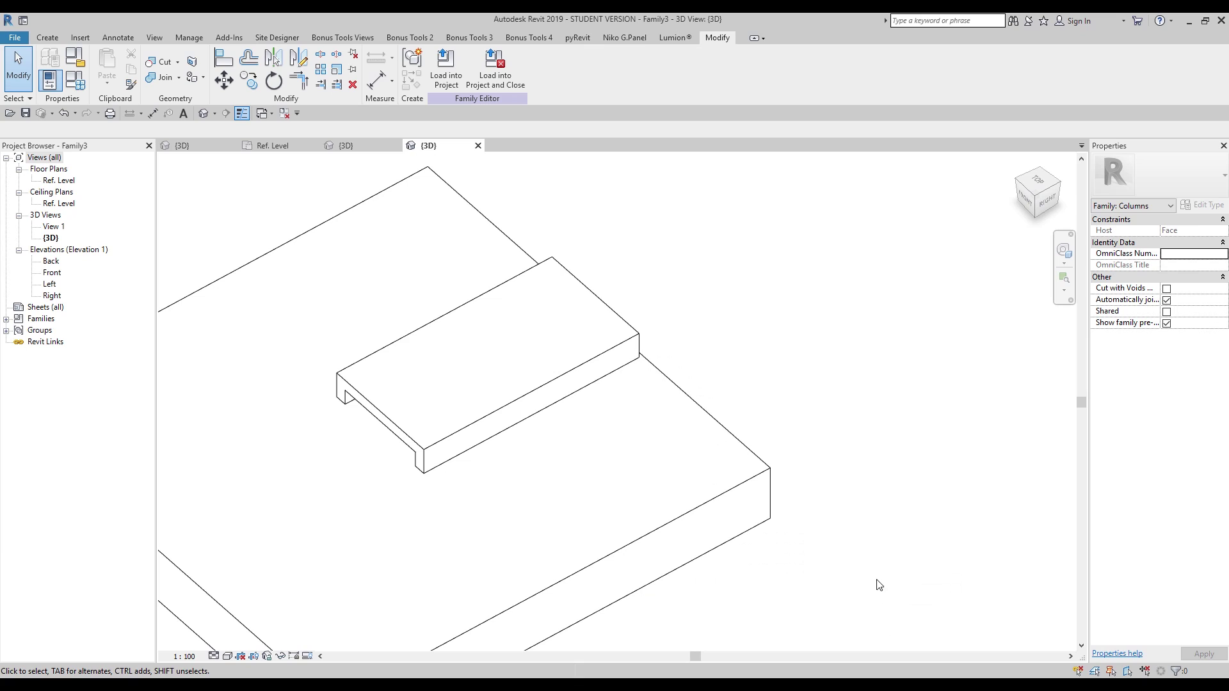
# Load Family3 into Project2 only, overwriting the existing version and its parameter values.
pyautogui.click(446, 67)
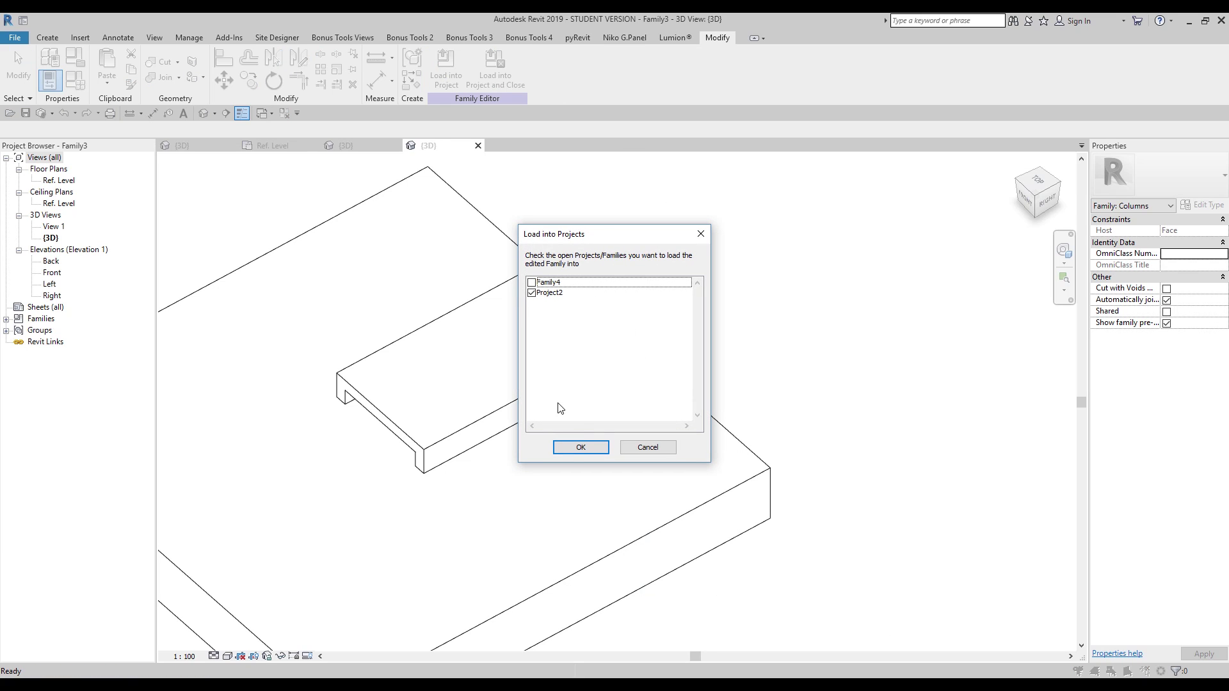
pyautogui.click(581, 447)
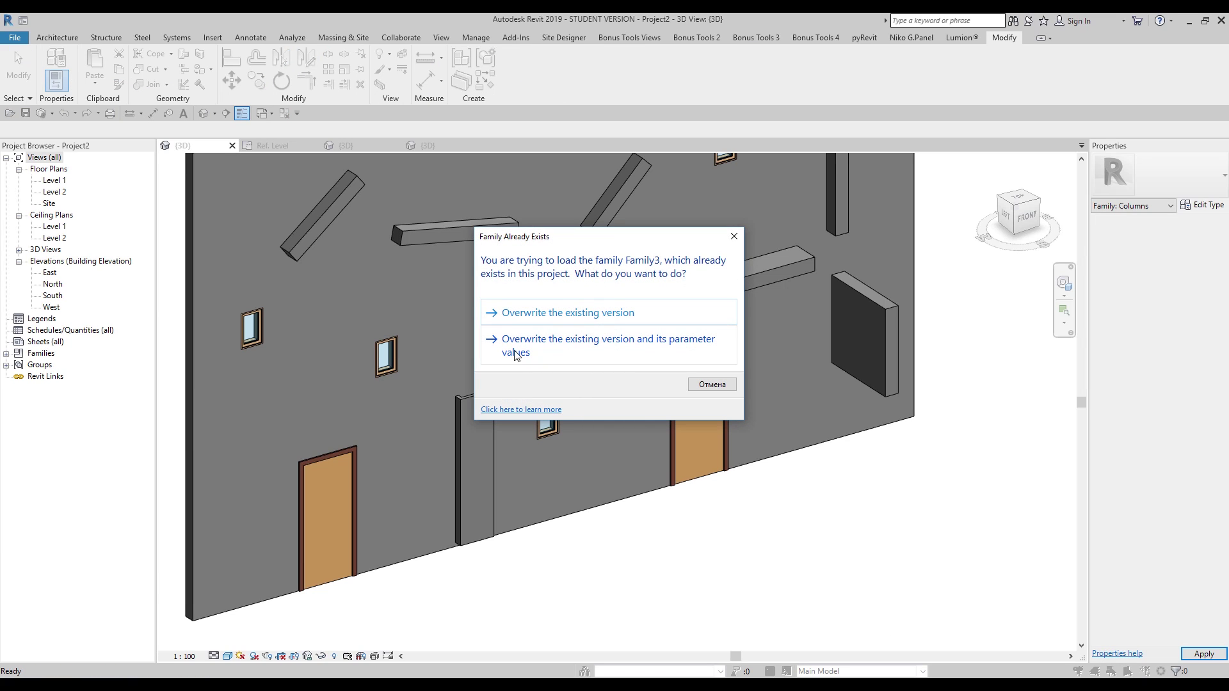
pyautogui.click(630, 351)
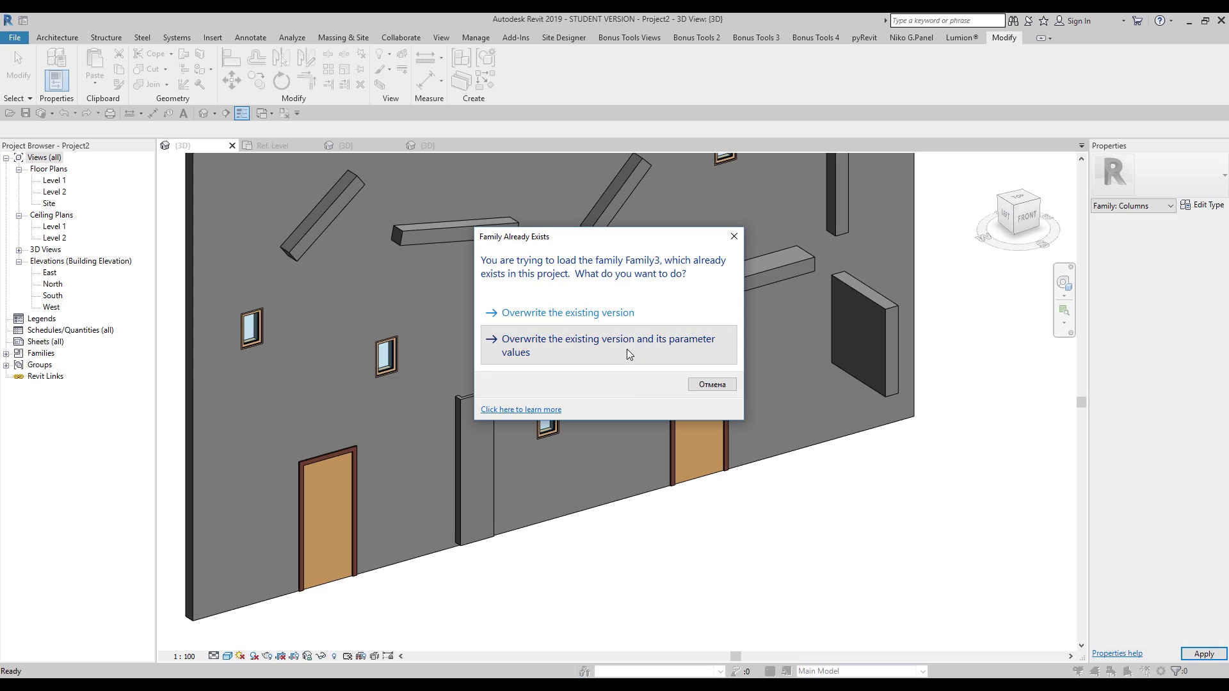
# Switch the project's 3D view to a visual style that shows material textures and inspect the column on the wall.
pyautogui.click(228, 656)
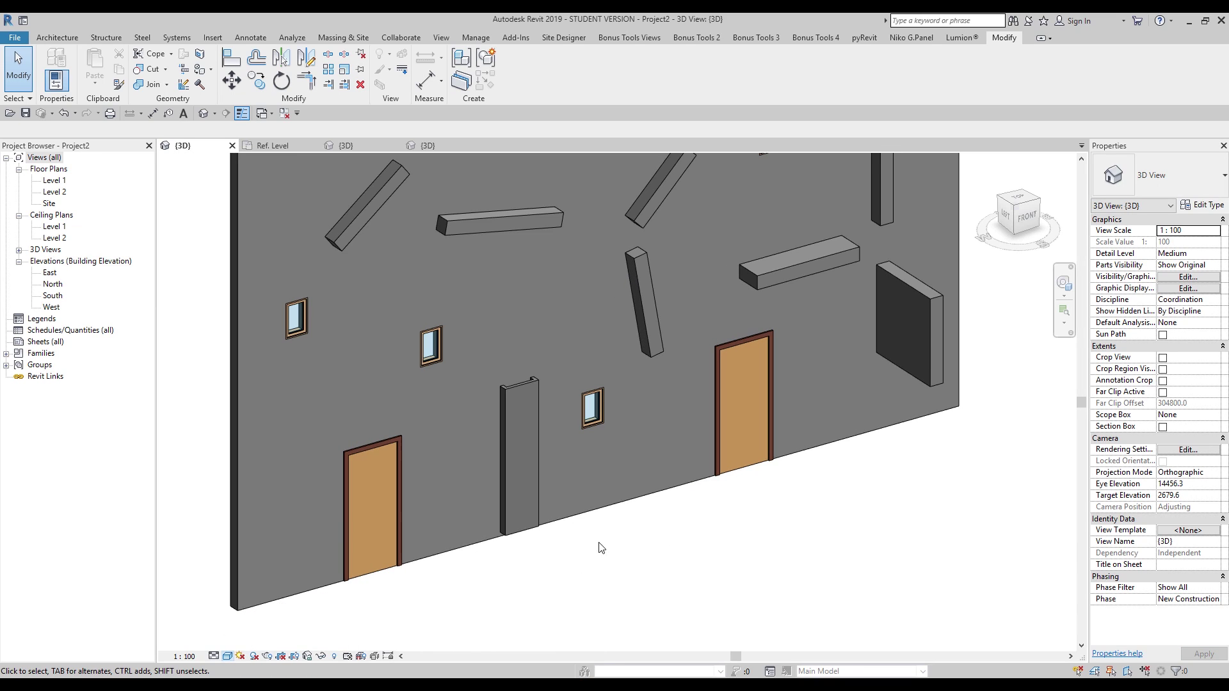
pyautogui.scroll(3, 571, 454)
pyautogui.scroll(2, 570, 448)
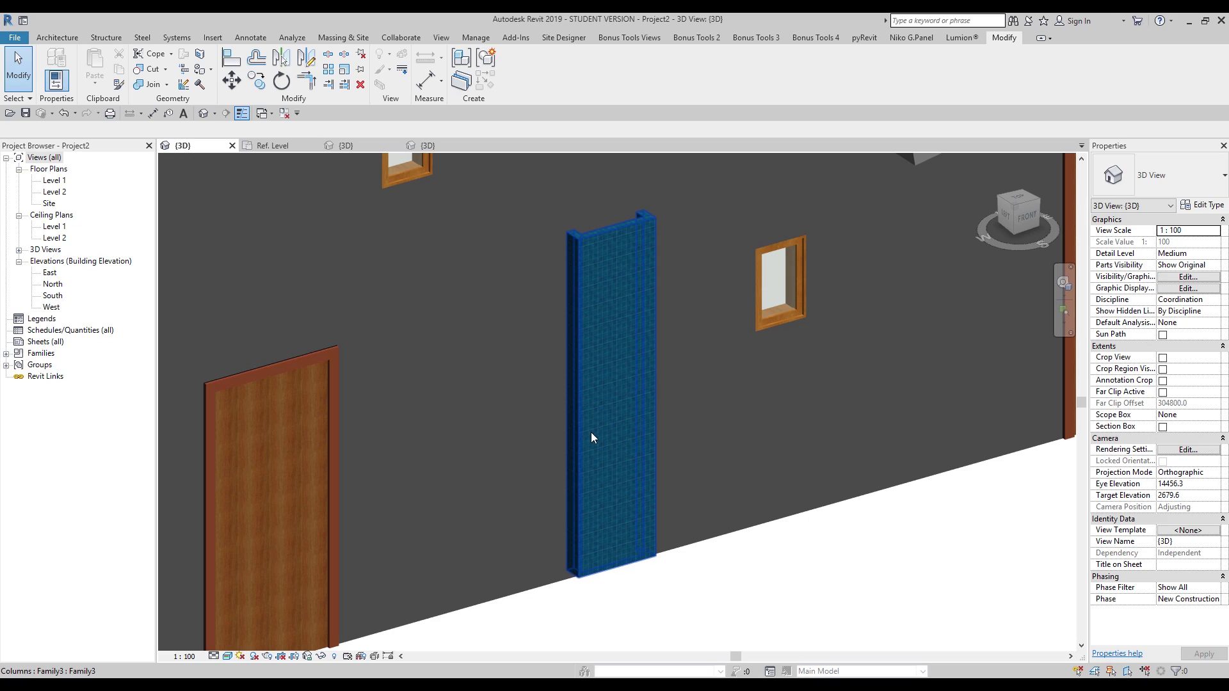
pyautogui.scroll(2, 639, 525)
pyautogui.scroll(-2, 639, 525)
pyautogui.scroll(-4, 639, 525)
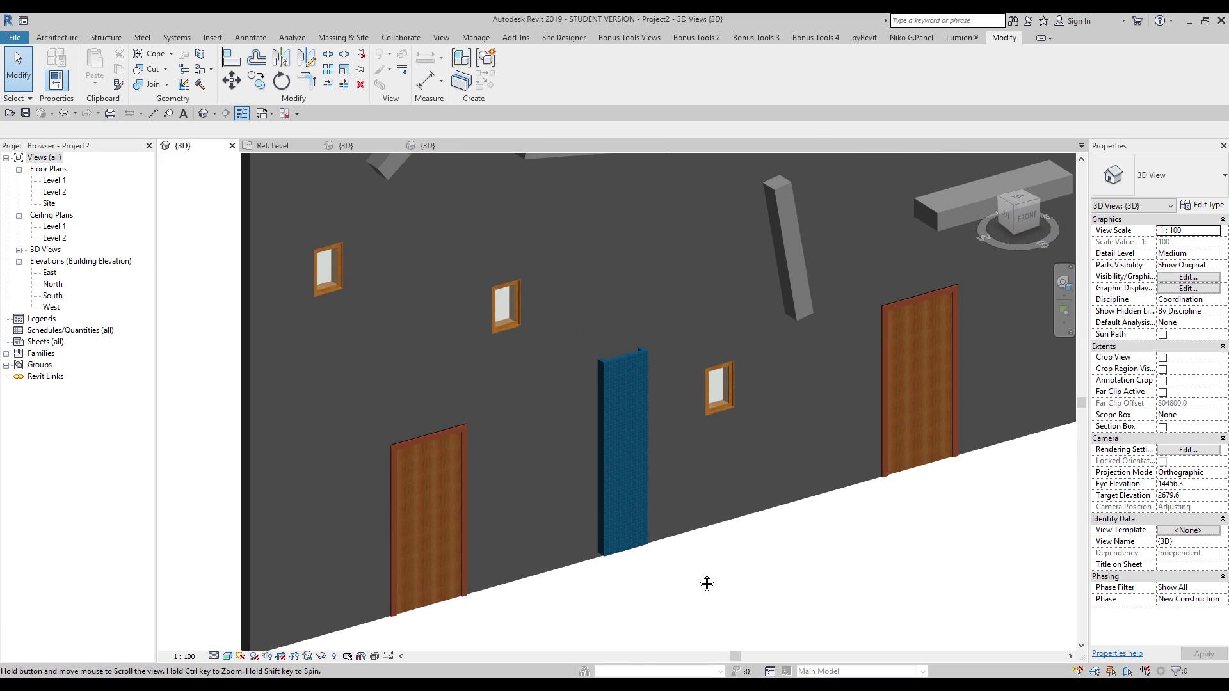
pyautogui.scroll(1, 662, 551)
pyautogui.scroll(2, 638, 473)
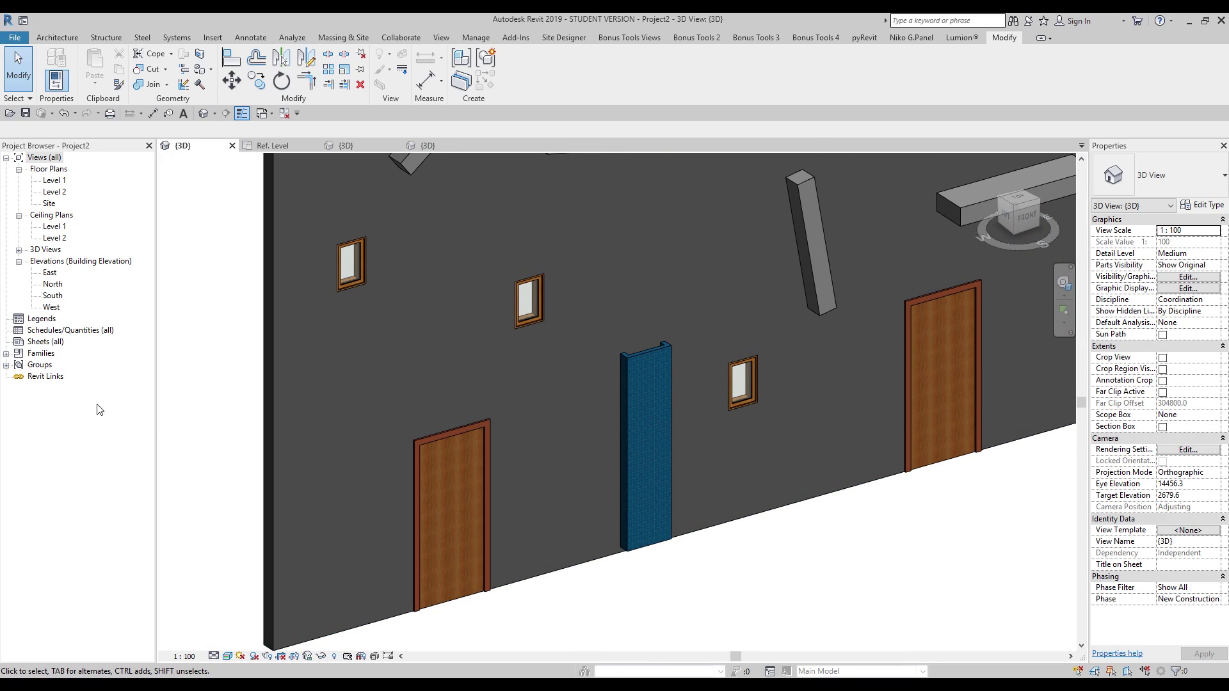
# Create a new material takeoff for the Columns category in Project2.
pyautogui.click(42, 332)
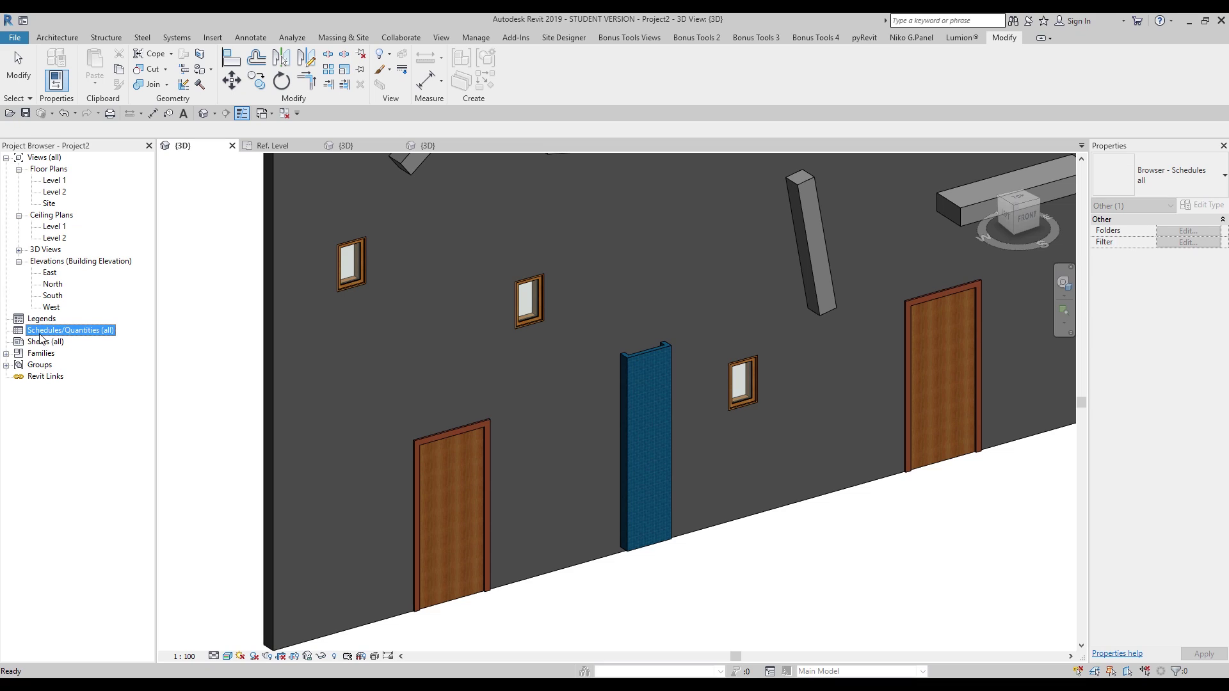
pyautogui.rightClick(40, 335)
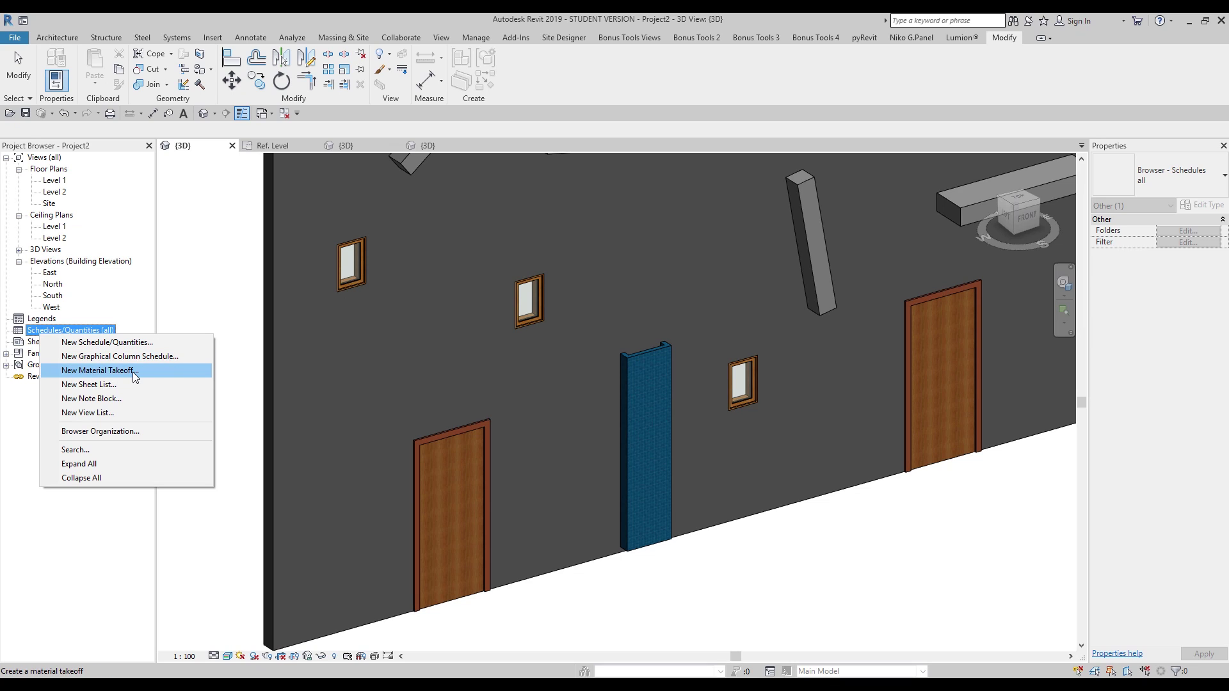
pyautogui.click(132, 371)
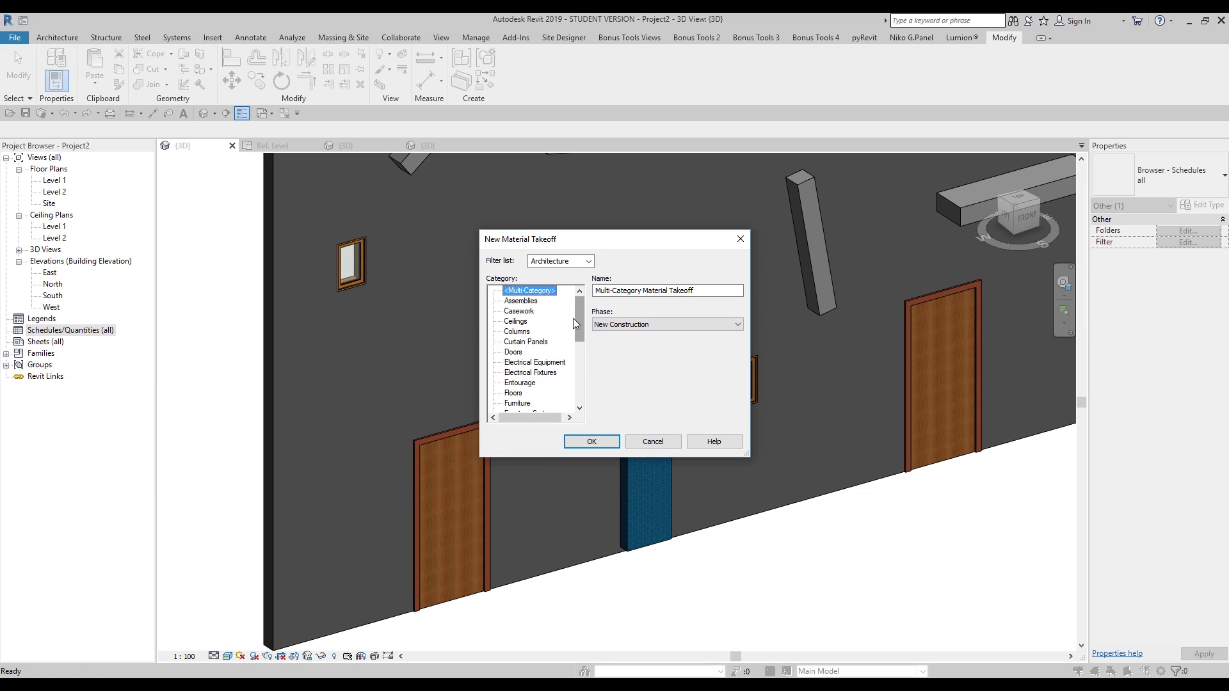
pyautogui.click(517, 332)
pyautogui.click(590, 442)
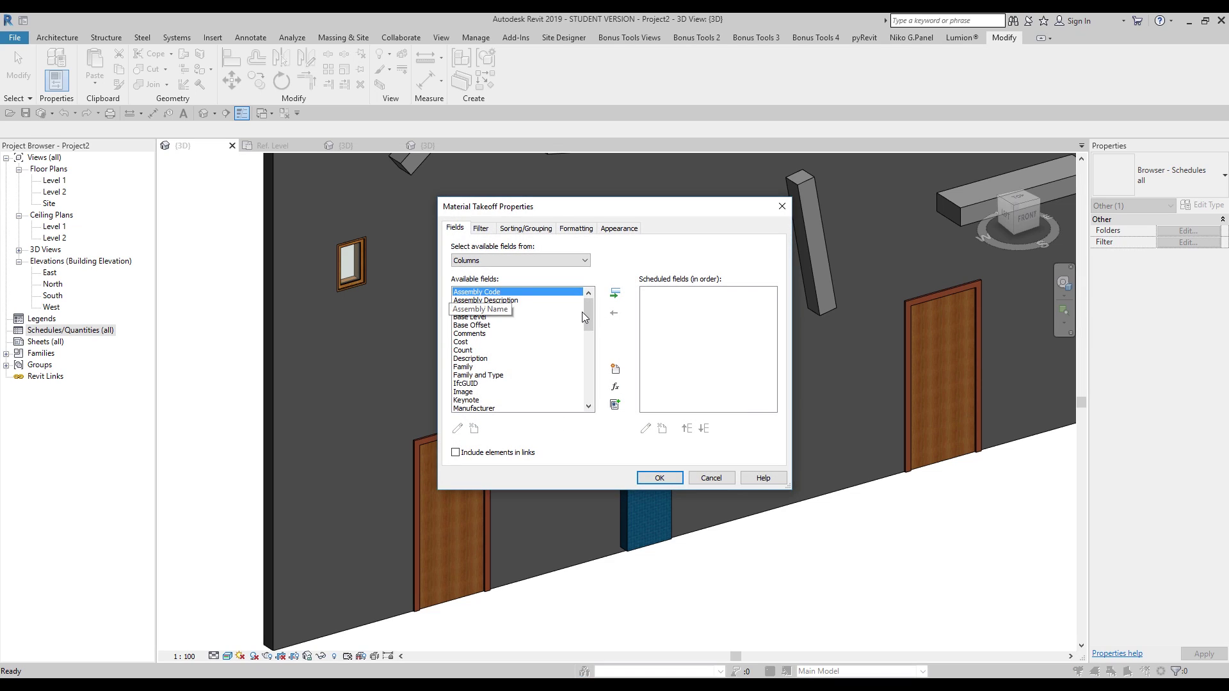
# Add the Material: Area and Material: Name fields to the column takeoff, place Material: Name first, and generate the schedule.
pyautogui.scroll(-3, 586, 310)
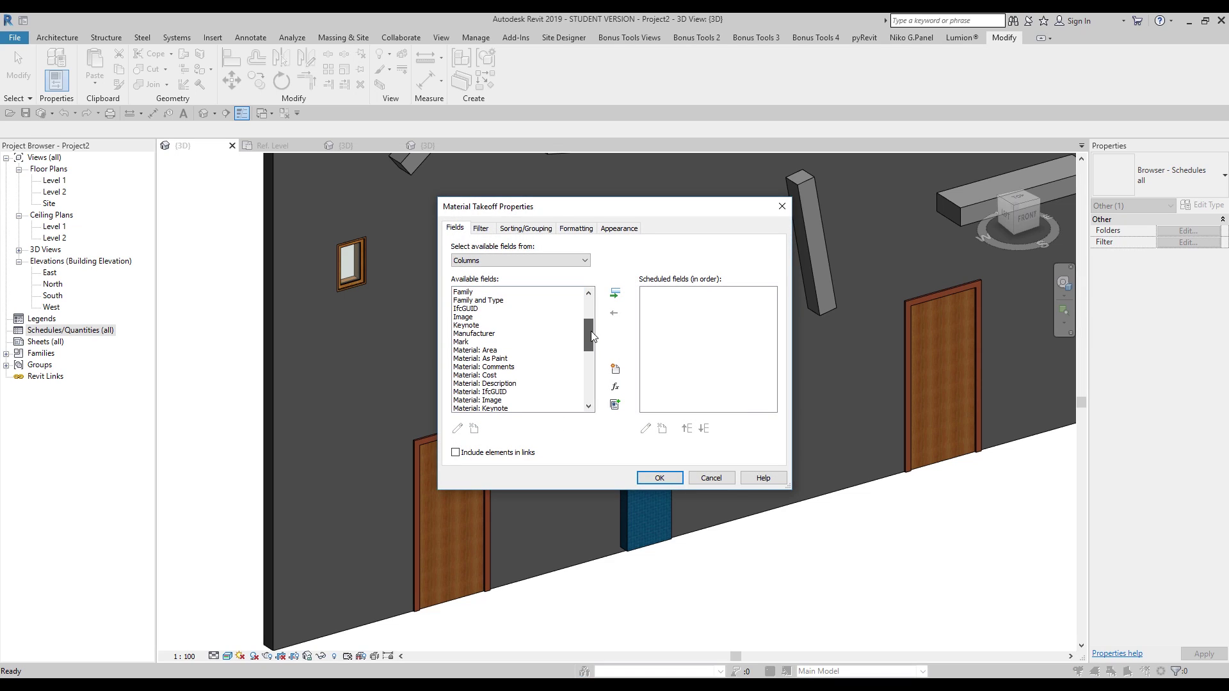
pyautogui.doubleClick(493, 350)
pyautogui.scroll(-2, 583, 334)
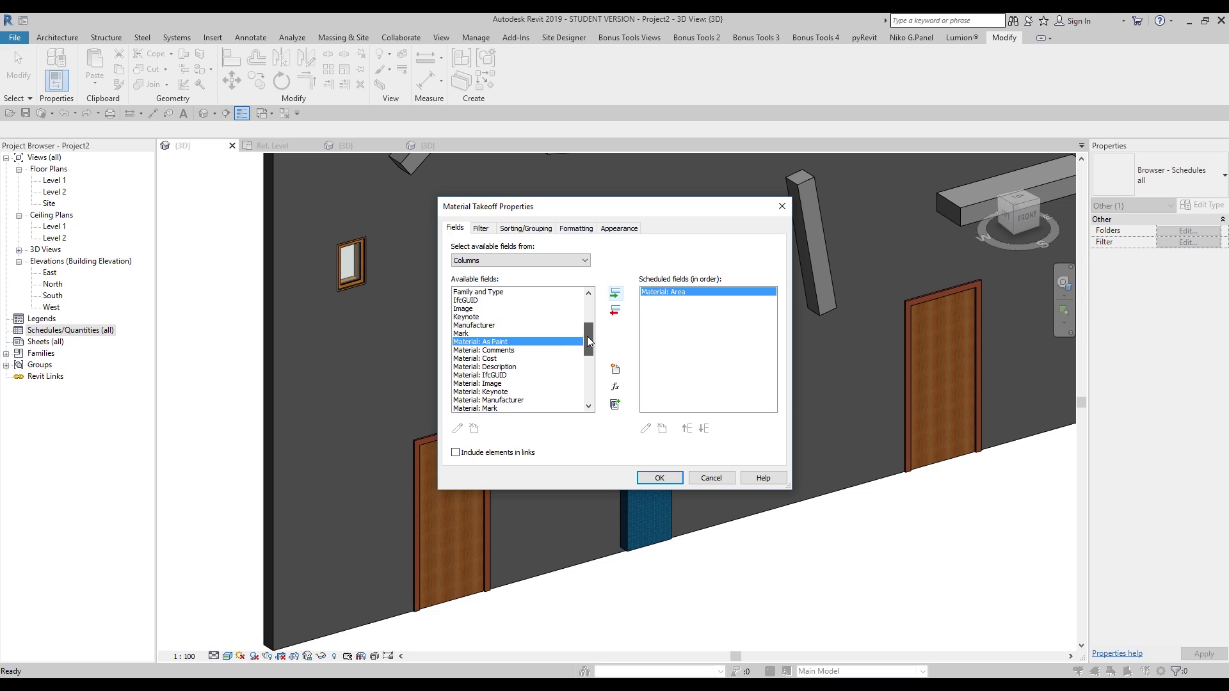
pyautogui.click(482, 400)
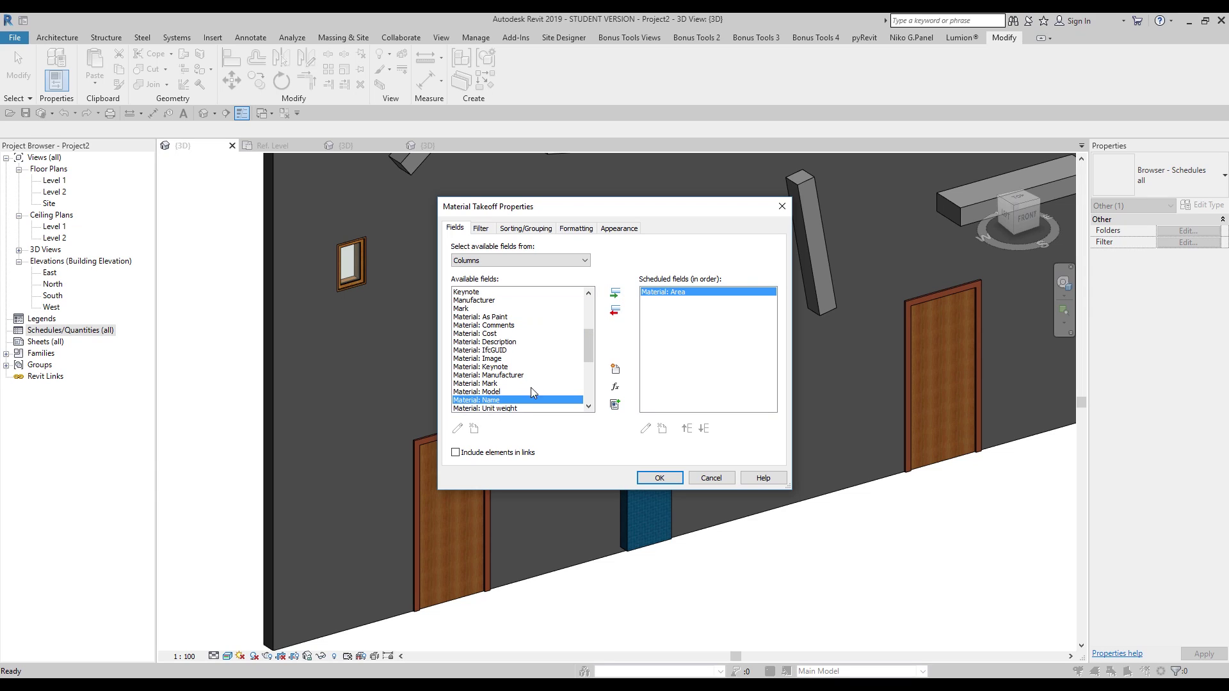
pyautogui.click(614, 293)
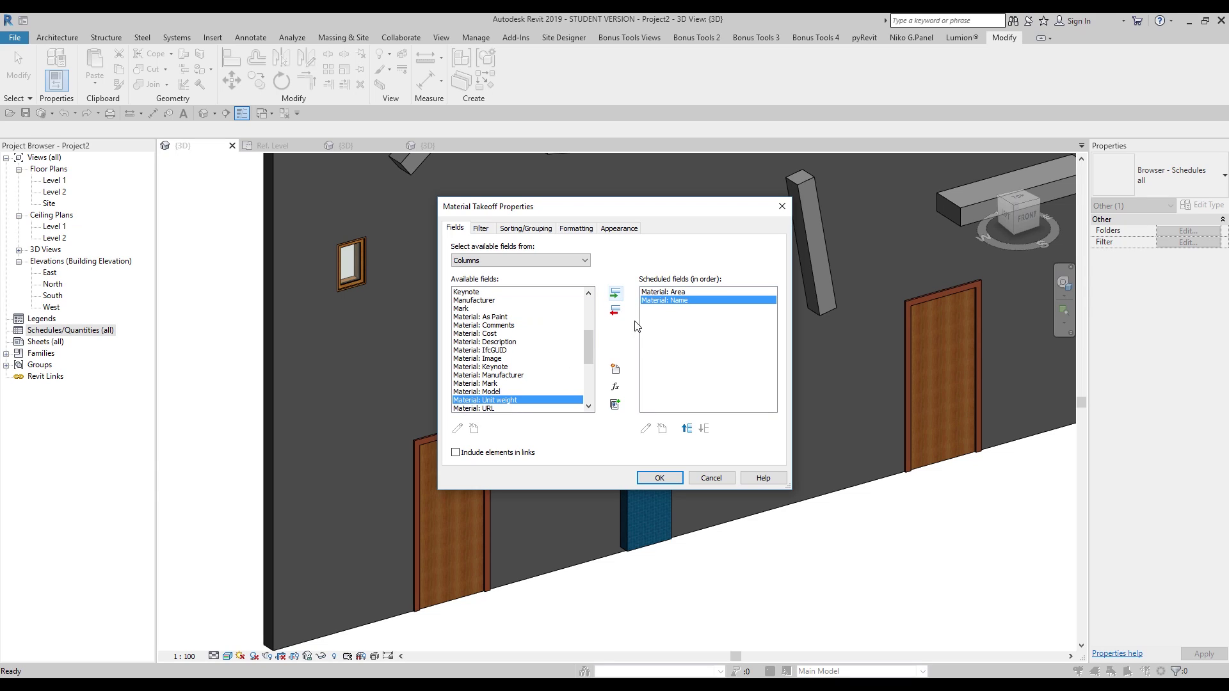
pyautogui.click(687, 429)
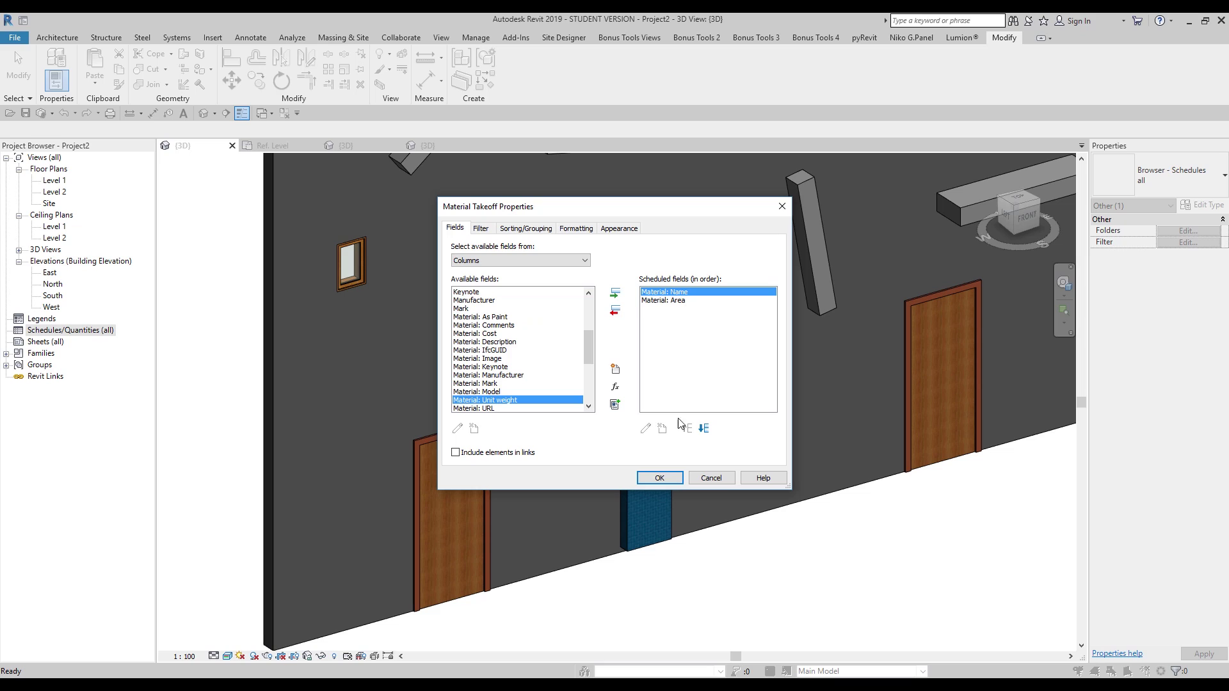
pyautogui.click(659, 478)
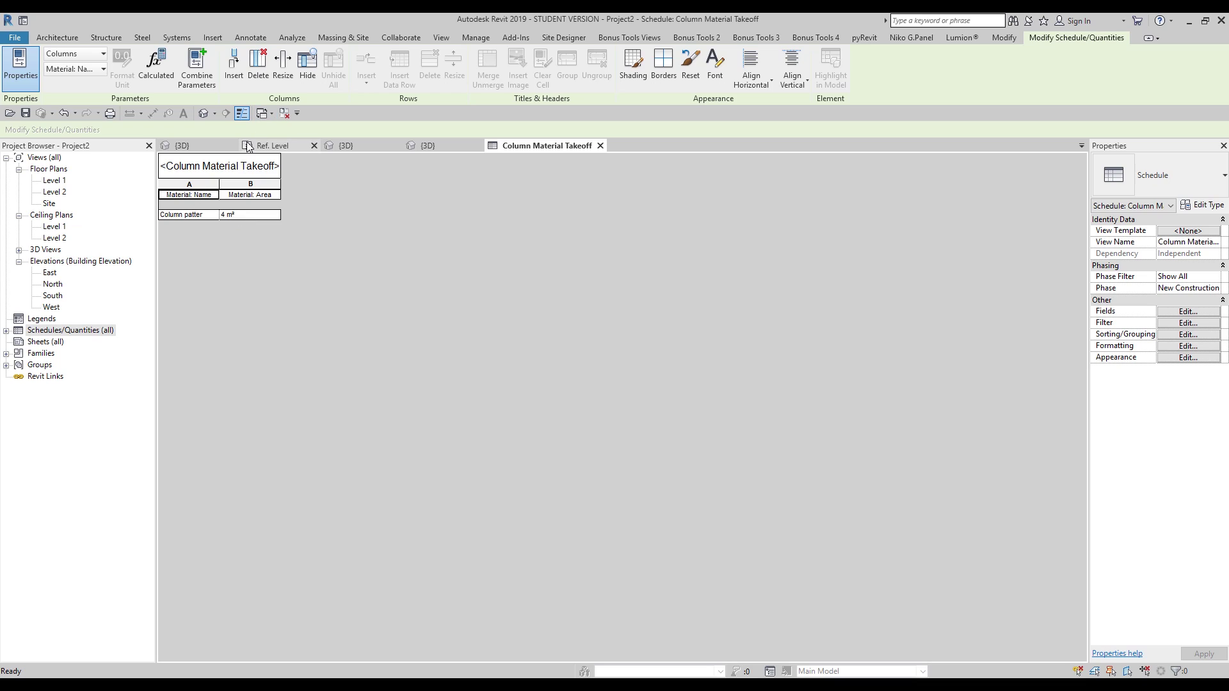
# Return to Family3 and examine its family types and the Column patter material's appearance settings, including Finish Bumps.
pyautogui.click(340, 146)
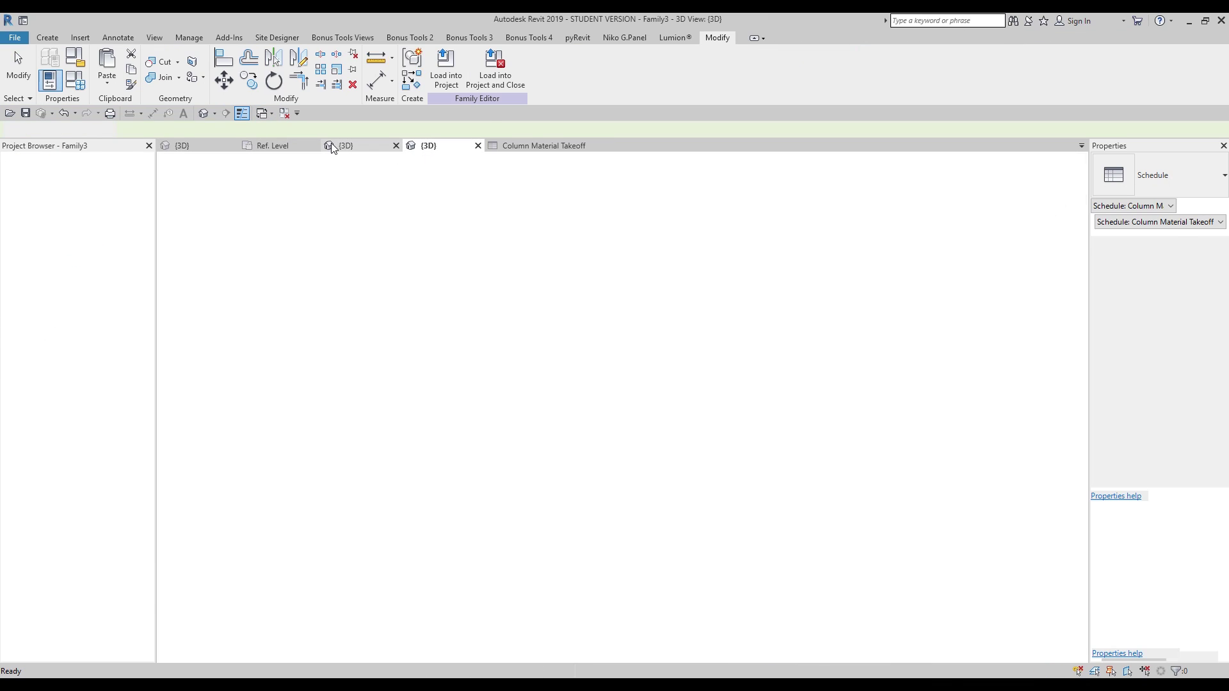
pyautogui.click(423, 147)
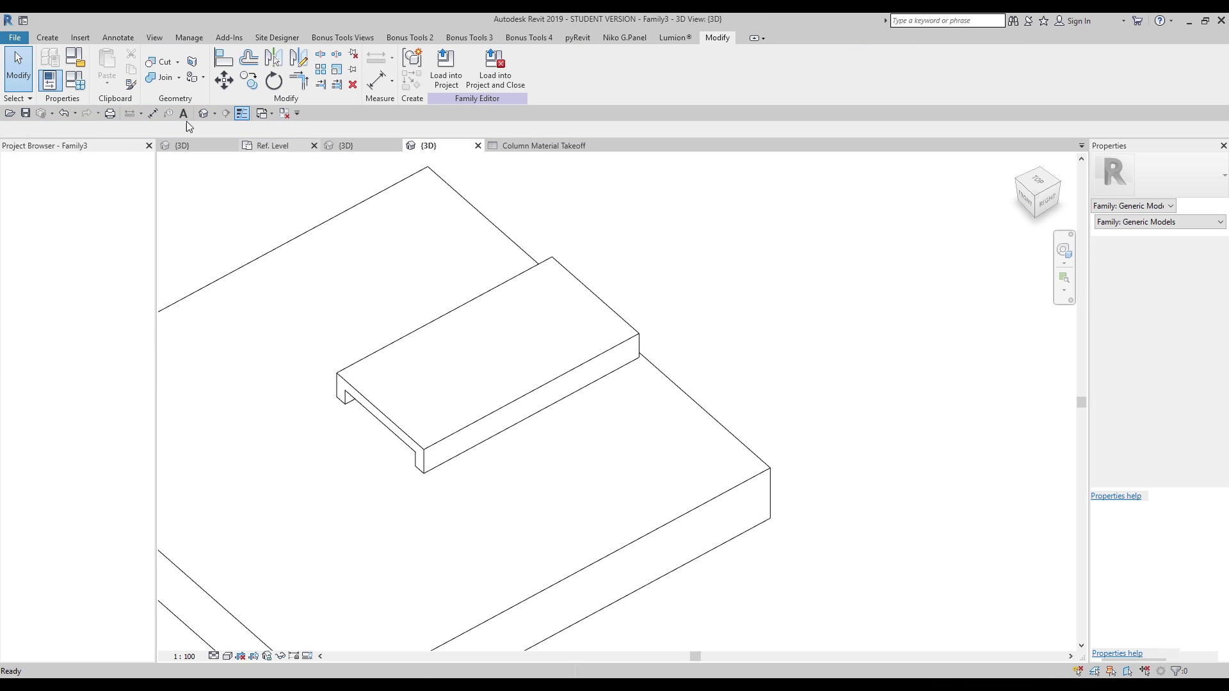
pyautogui.click(74, 81)
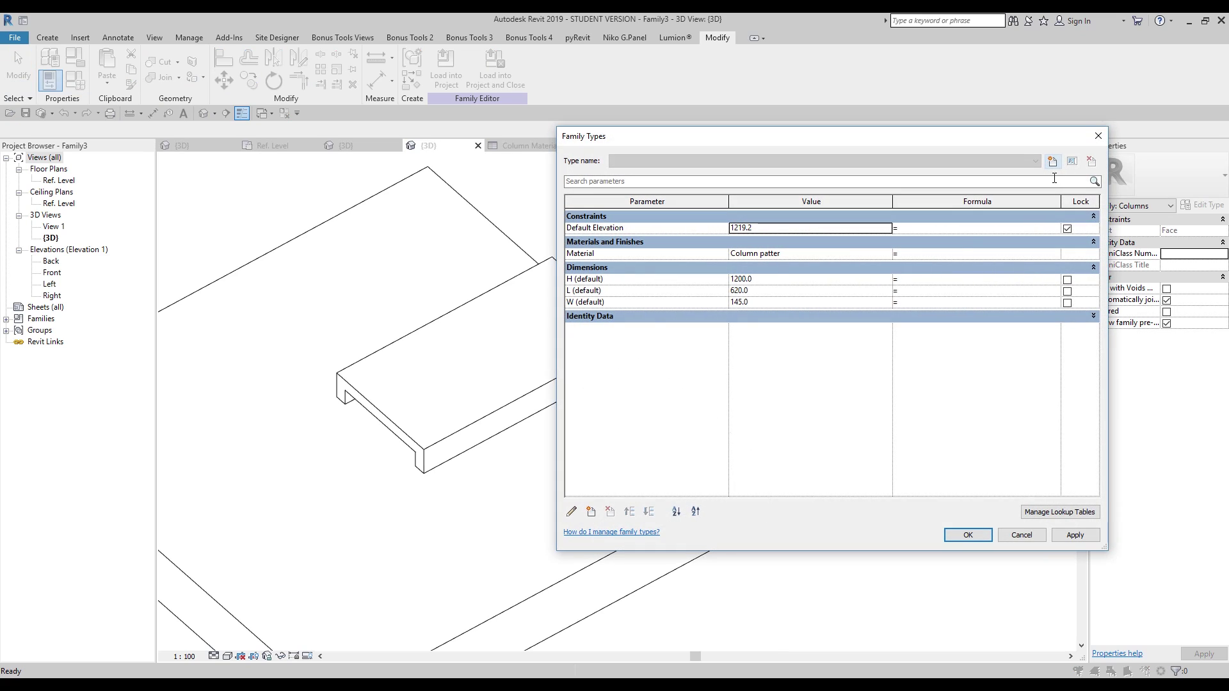
pyautogui.click(1099, 136)
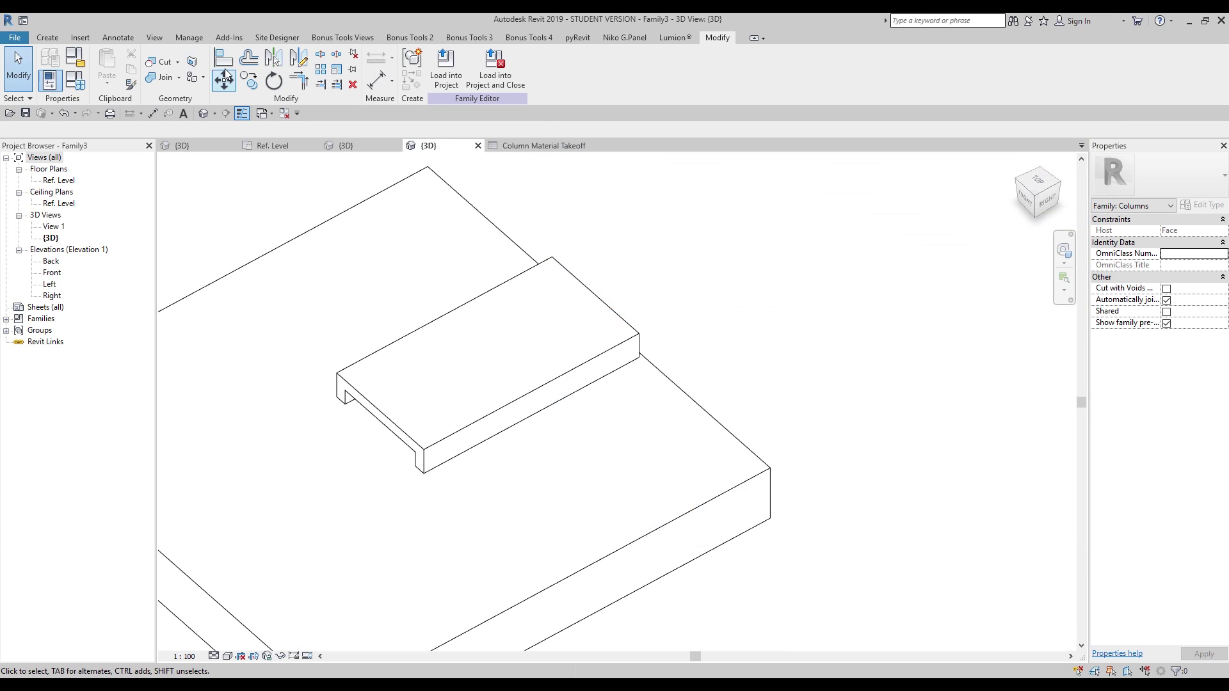
pyautogui.click(189, 38)
pyautogui.click(55, 67)
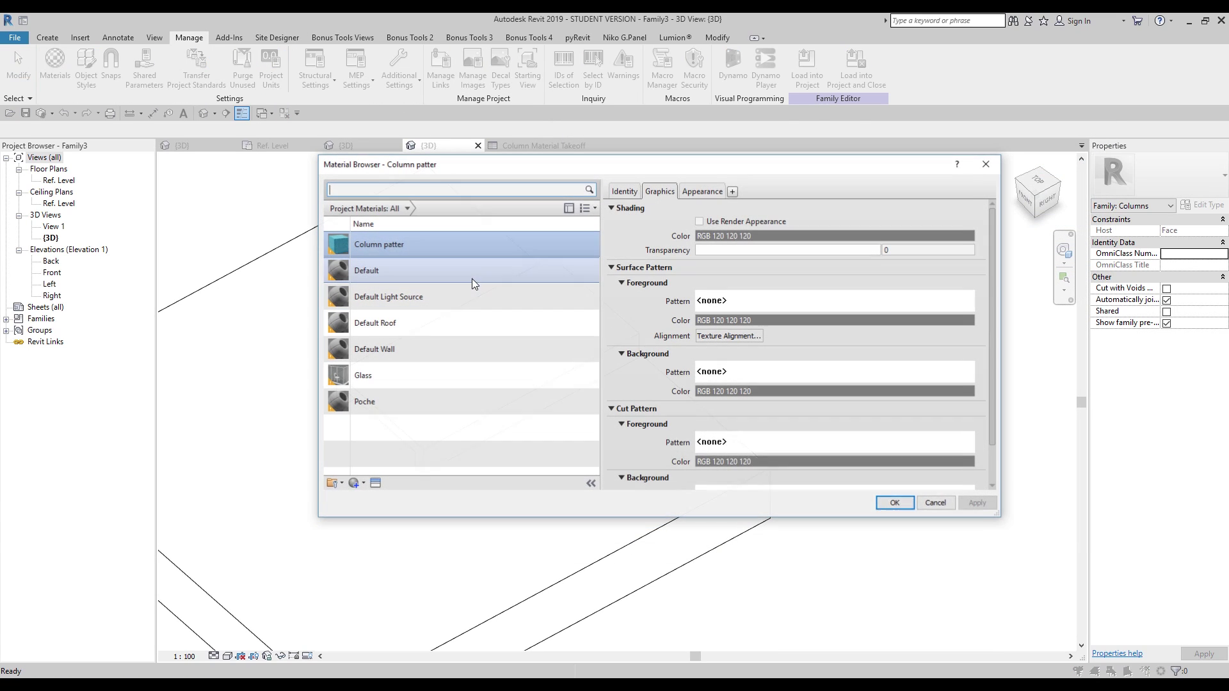
pyautogui.click(712, 191)
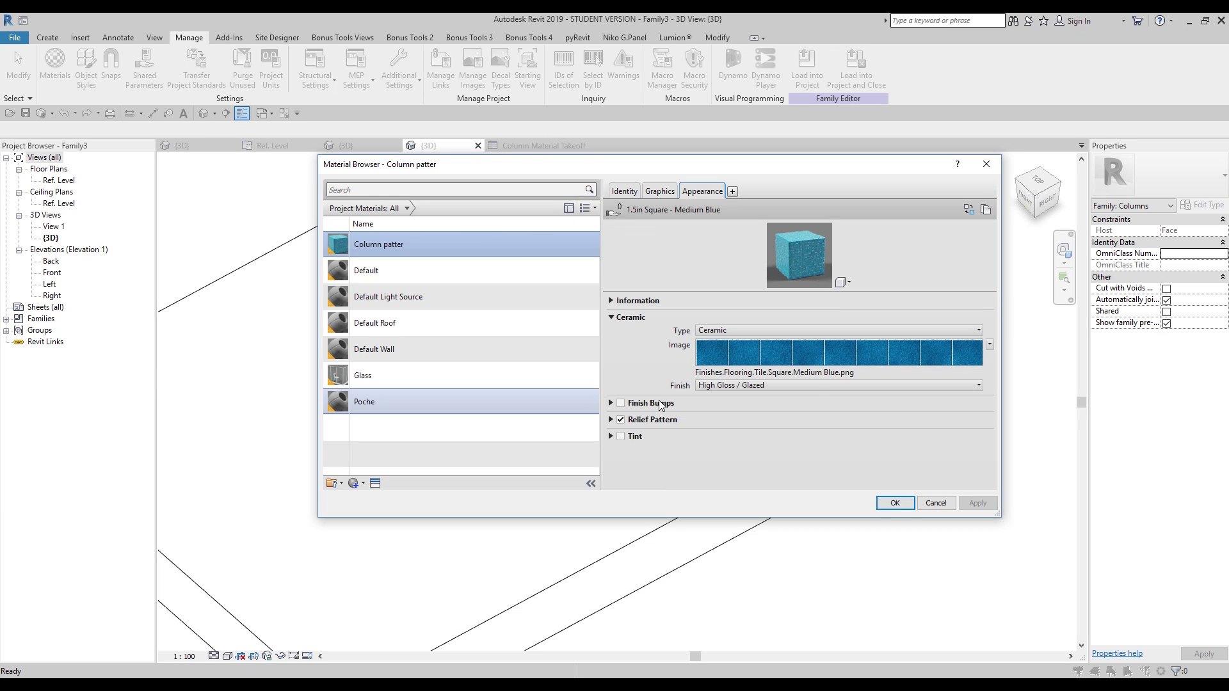
pyautogui.click(611, 403)
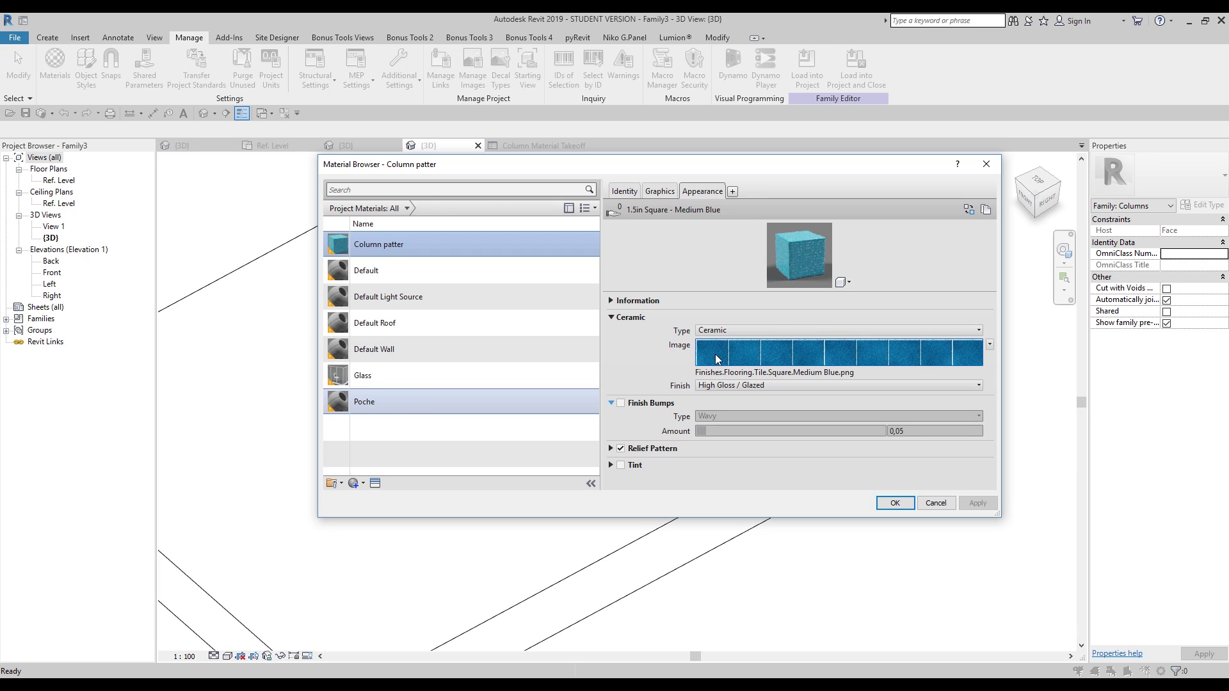
pyautogui.click(935, 503)
# Return to the column material takeoff and define a calculated field named Count tiles with the Common discipline and Area type.
pyautogui.click(346, 145)
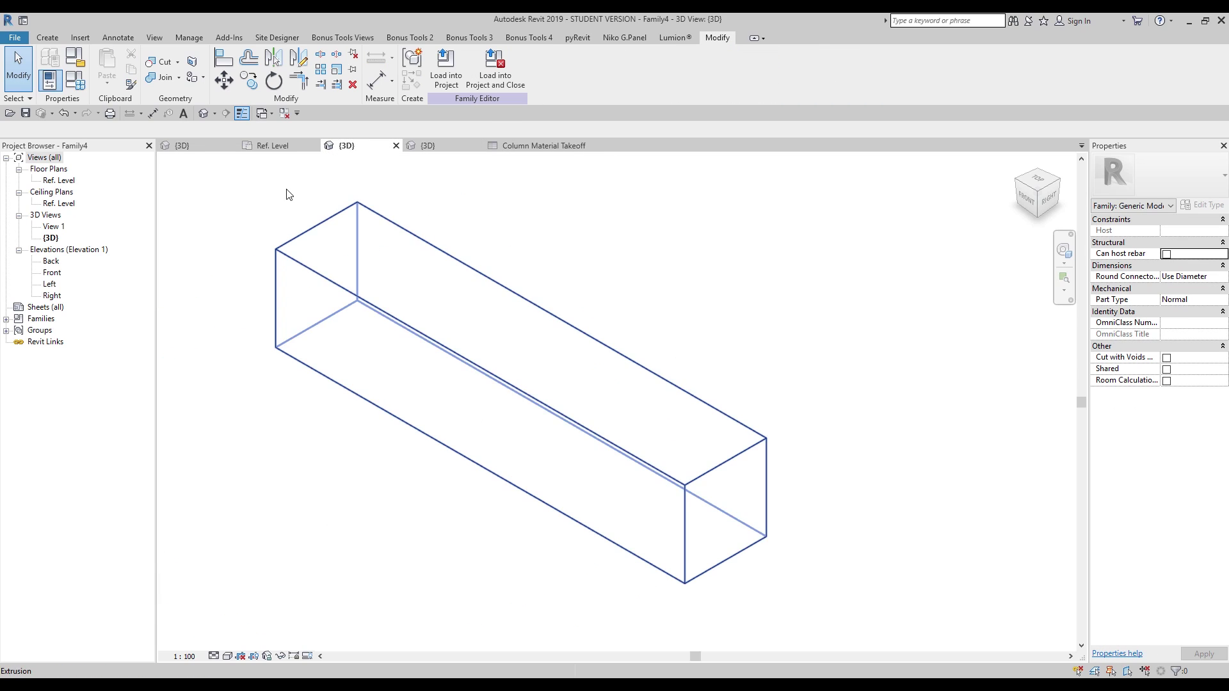
pyautogui.click(544, 146)
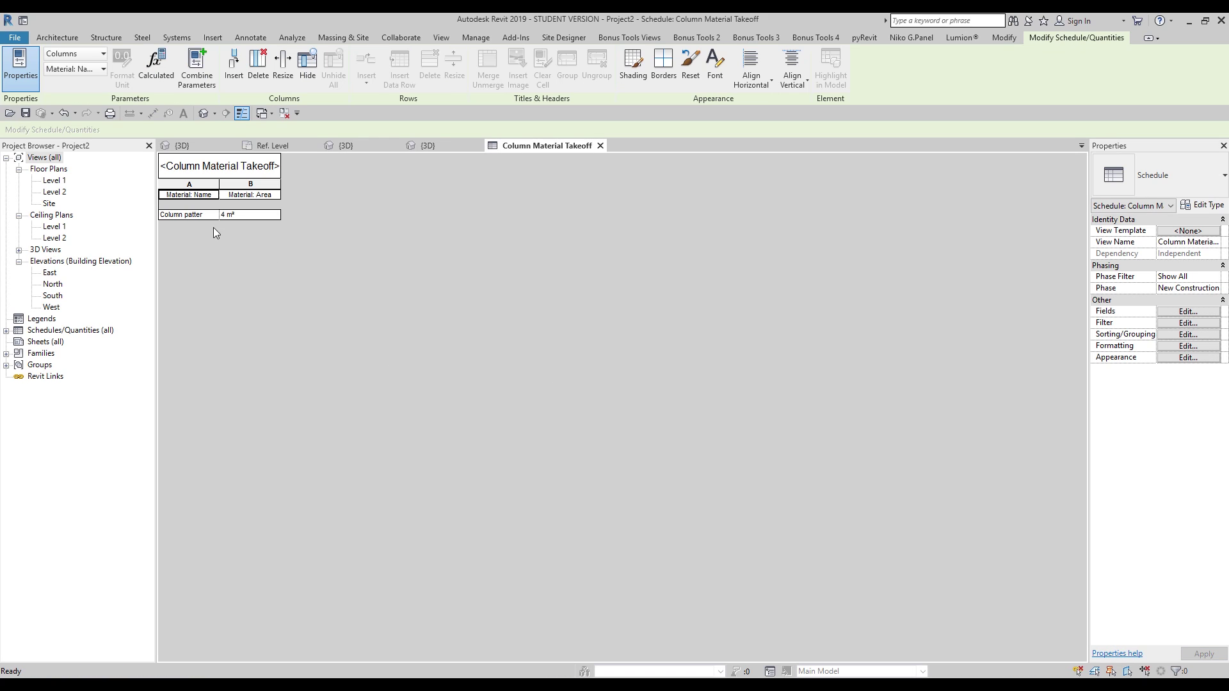
pyautogui.click(1205, 311)
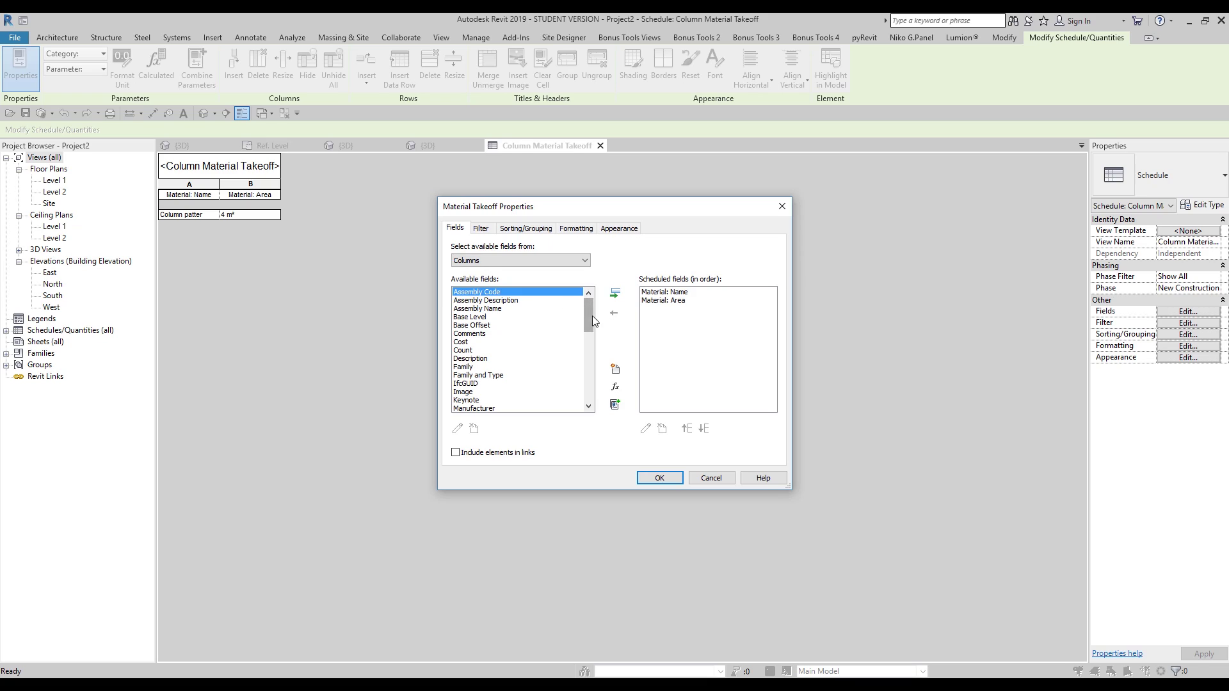
pyautogui.click(615, 386)
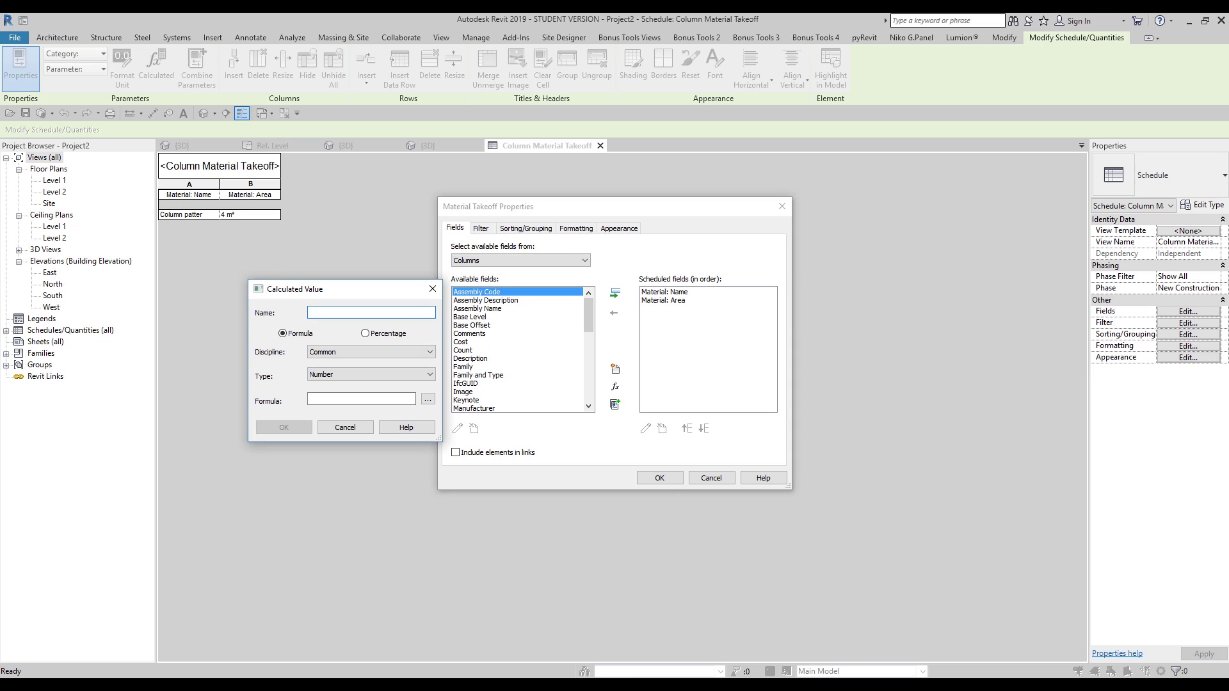
pyautogui.write('Count tiles')
pyautogui.click(322, 359)
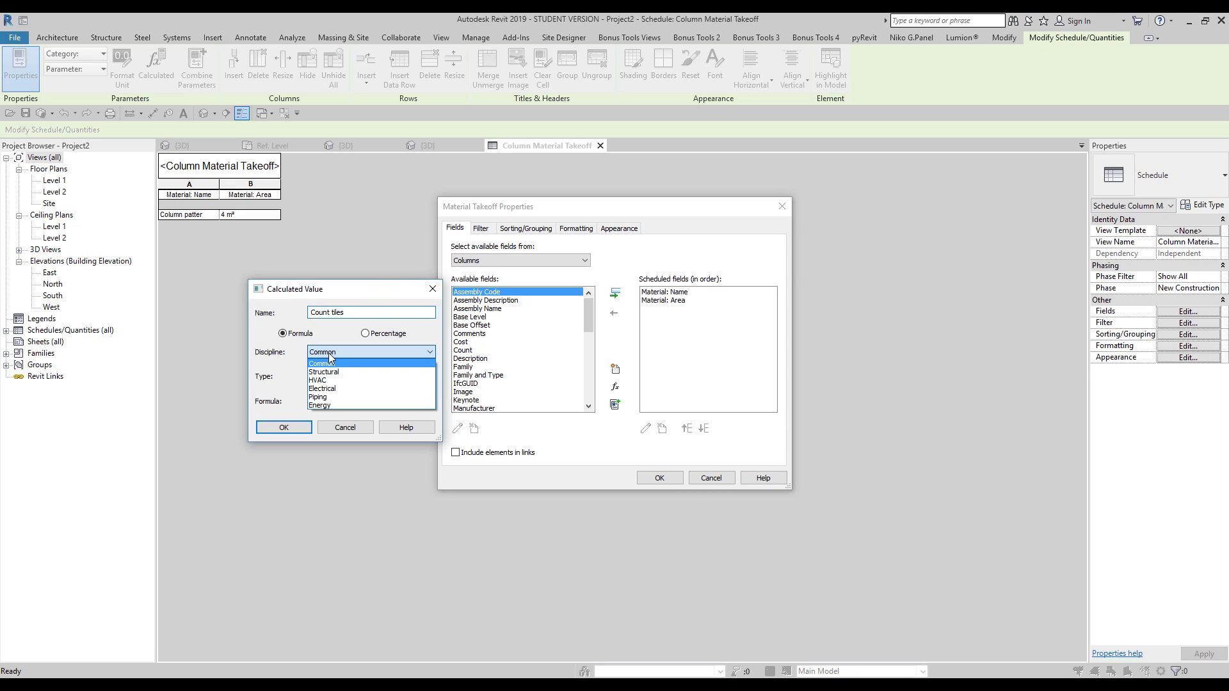
pyautogui.click(325, 363)
pyautogui.click(333, 378)
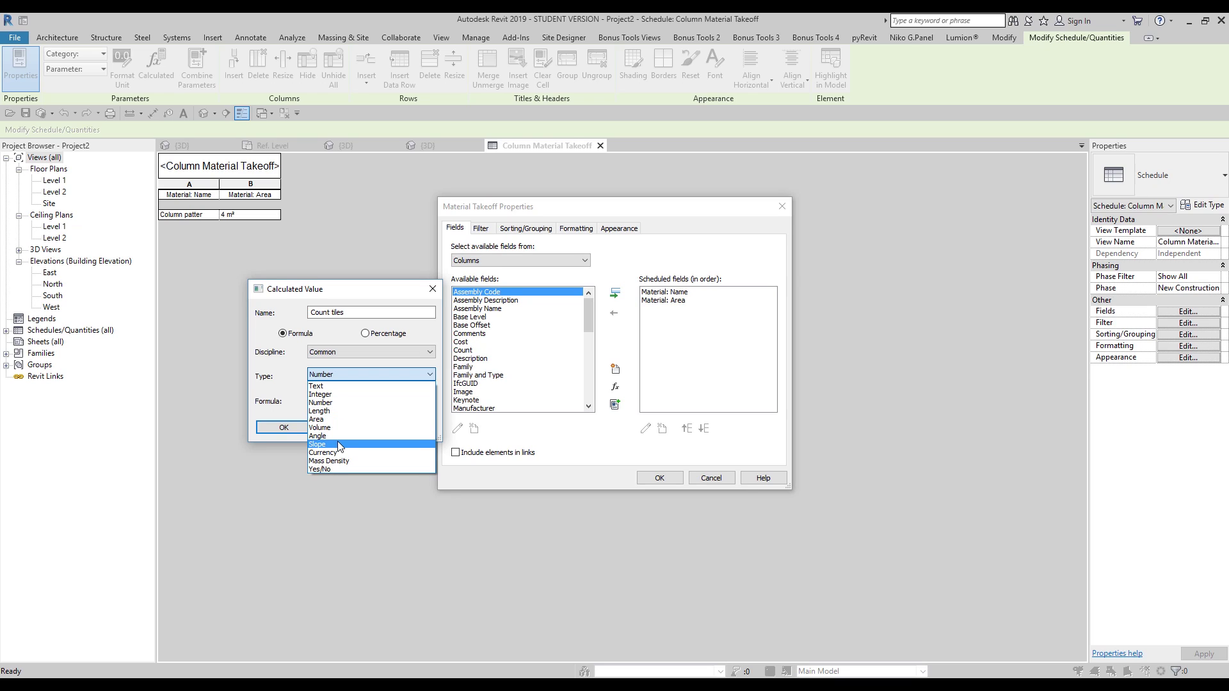
pyautogui.click(331, 419)
# Set the Count tiles formula to Material: Area / (2.5 * 2.5) and add the field to the takeoff.
pyautogui.click(338, 398)
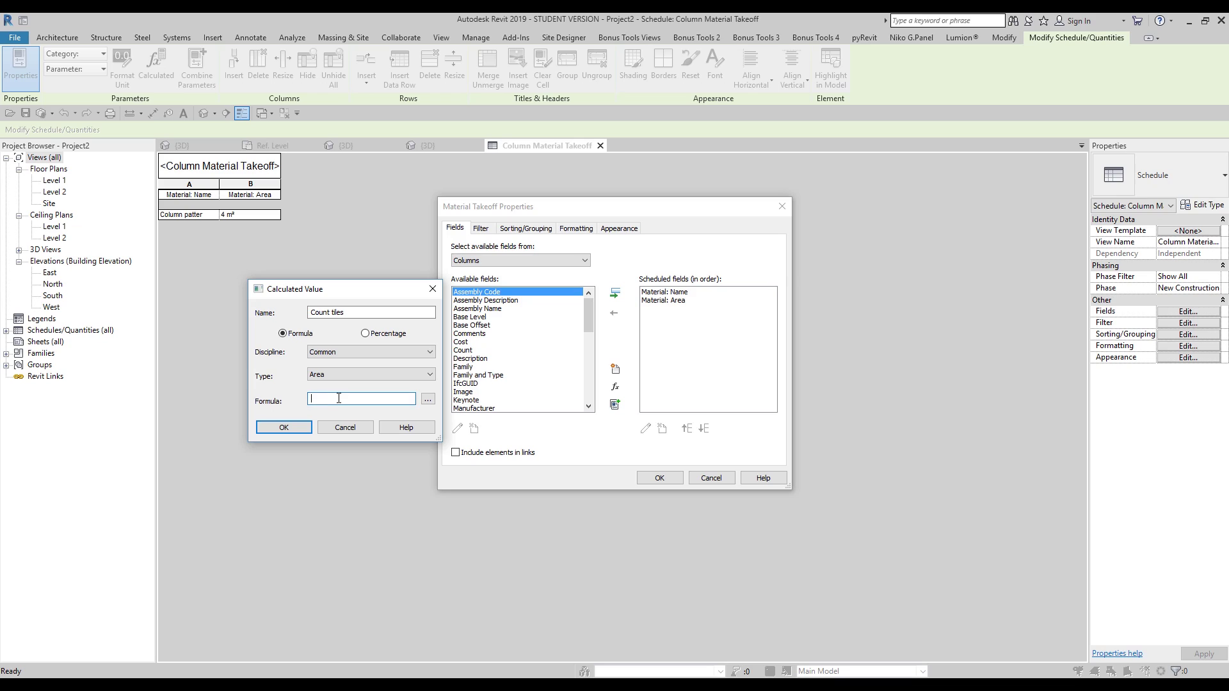
pyautogui.click(428, 400)
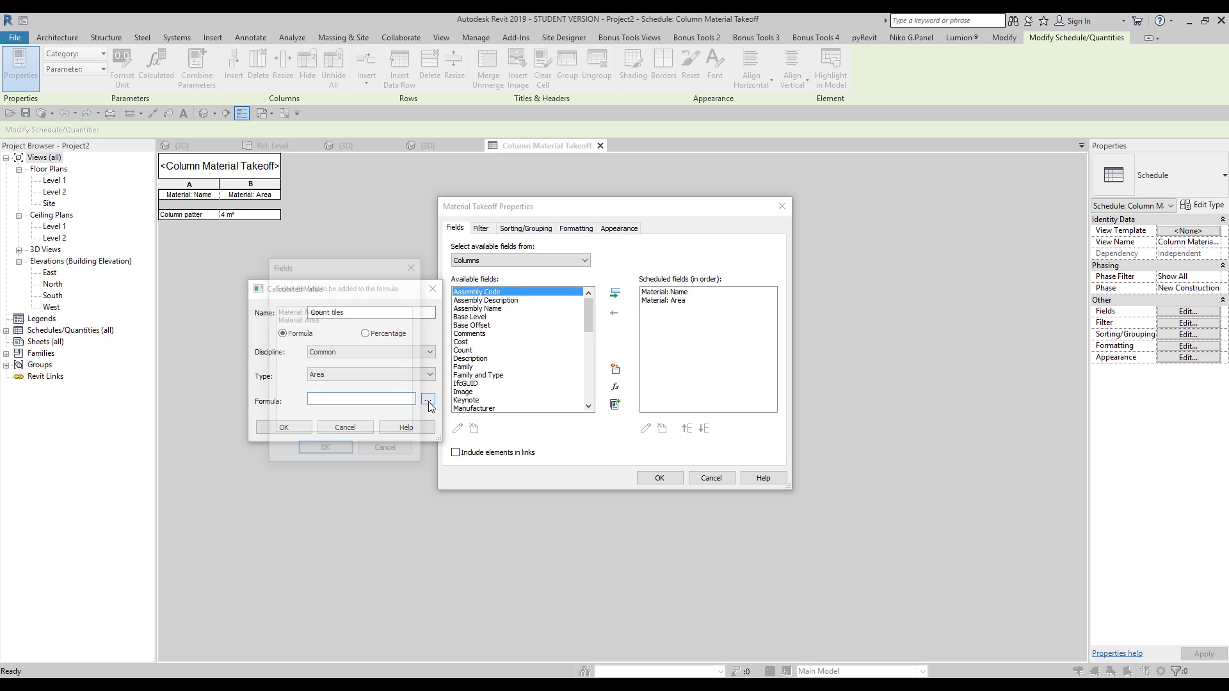
pyautogui.click(311, 320)
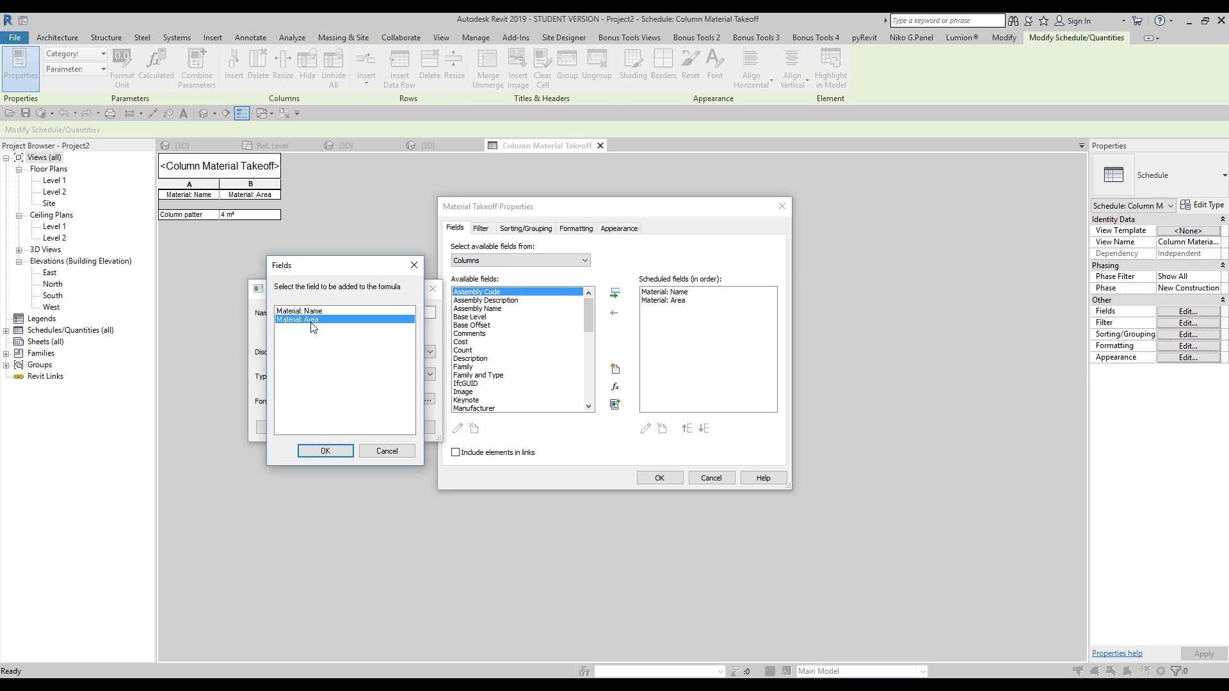
pyautogui.click(326, 450)
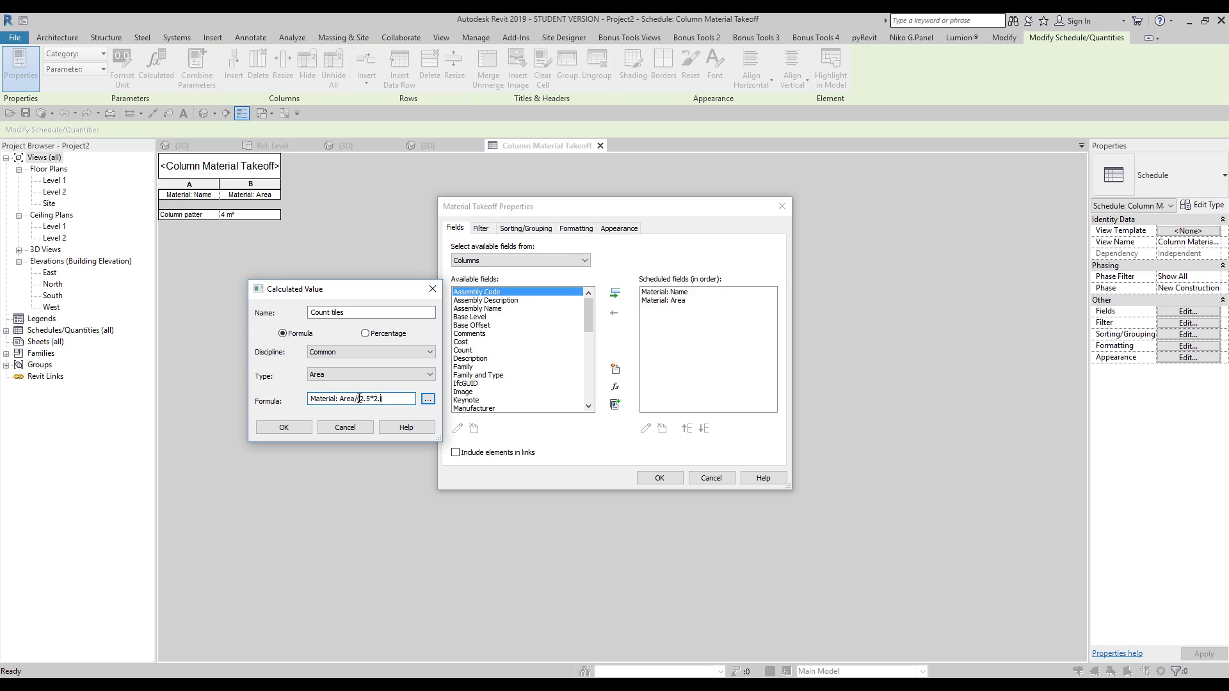
pyautogui.click(307, 427)
pyautogui.click(659, 479)
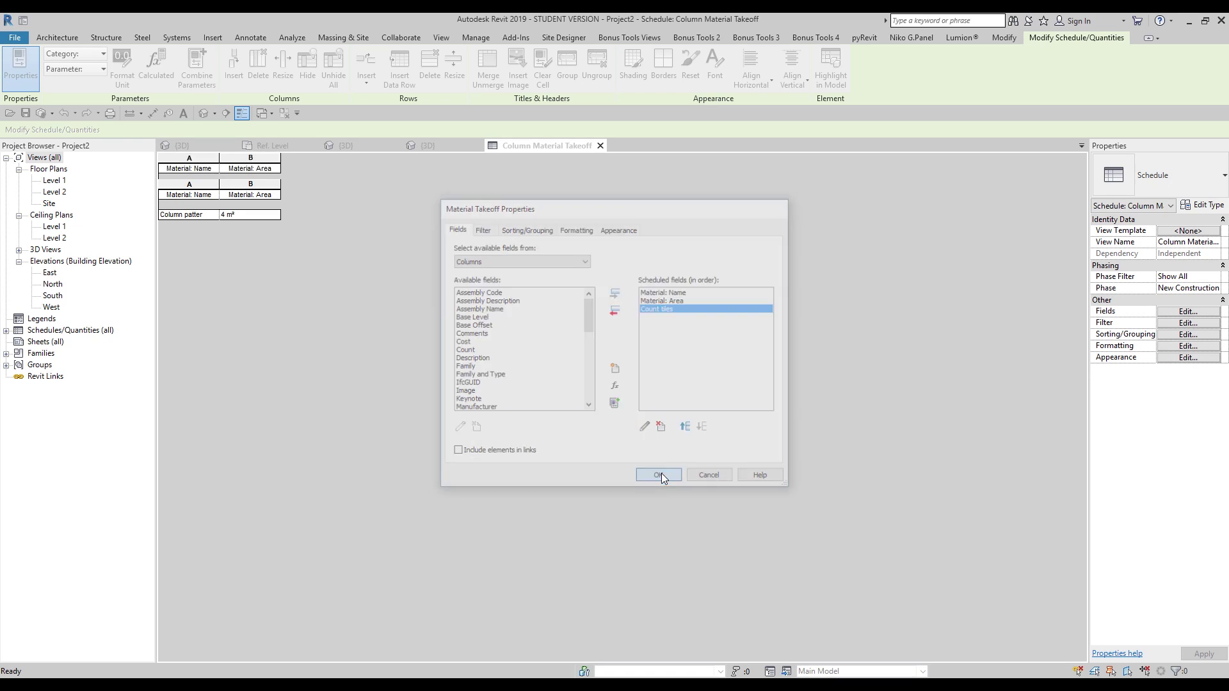
pyautogui.click(289, 217)
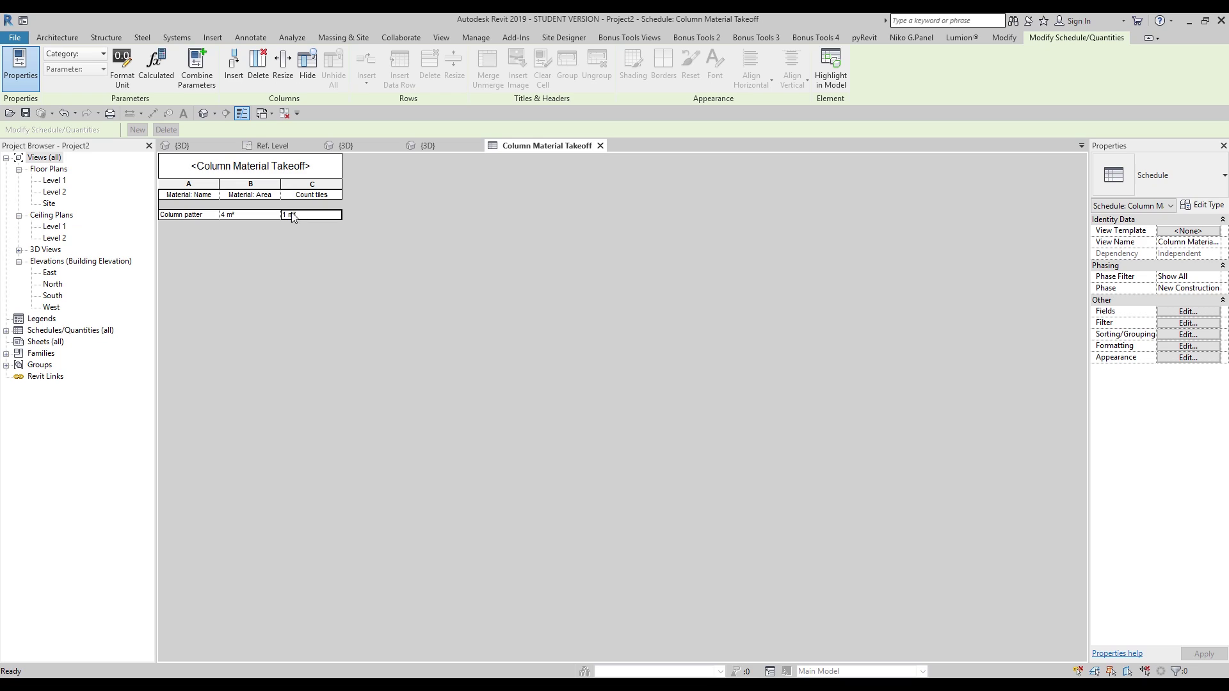
# Format the Count tiles field of the takeoff to calculate totals.
pyautogui.click(1188, 312)
pyautogui.click(528, 228)
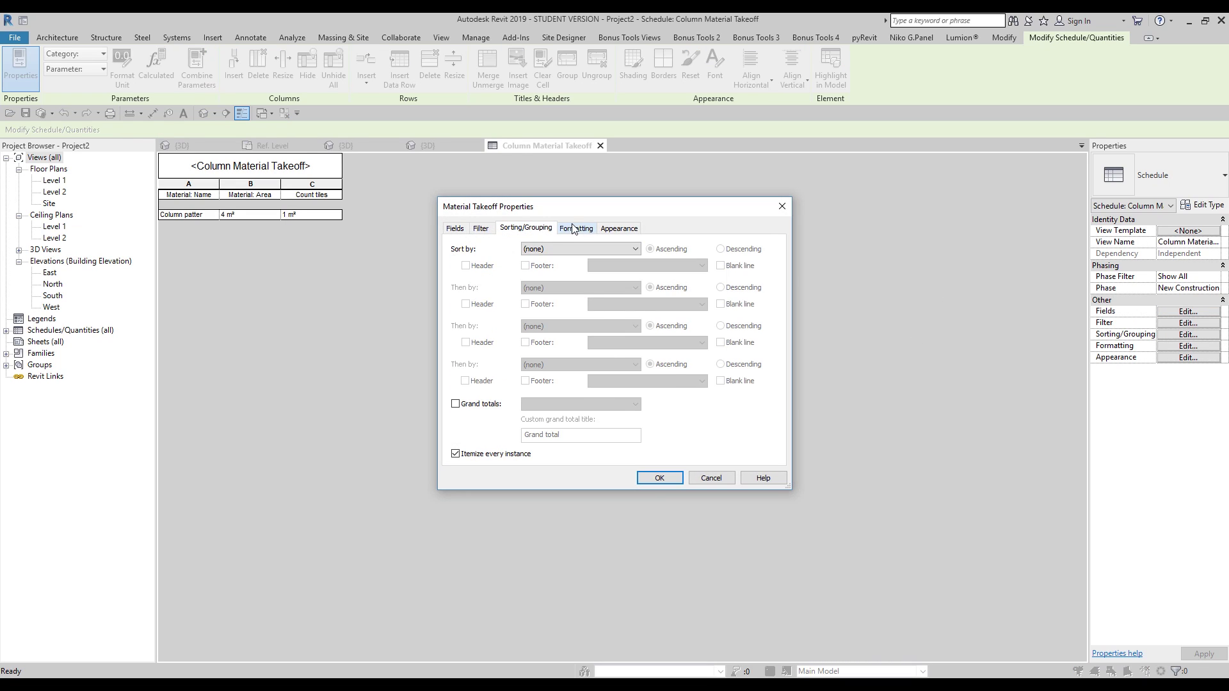
pyautogui.click(574, 228)
pyautogui.click(477, 274)
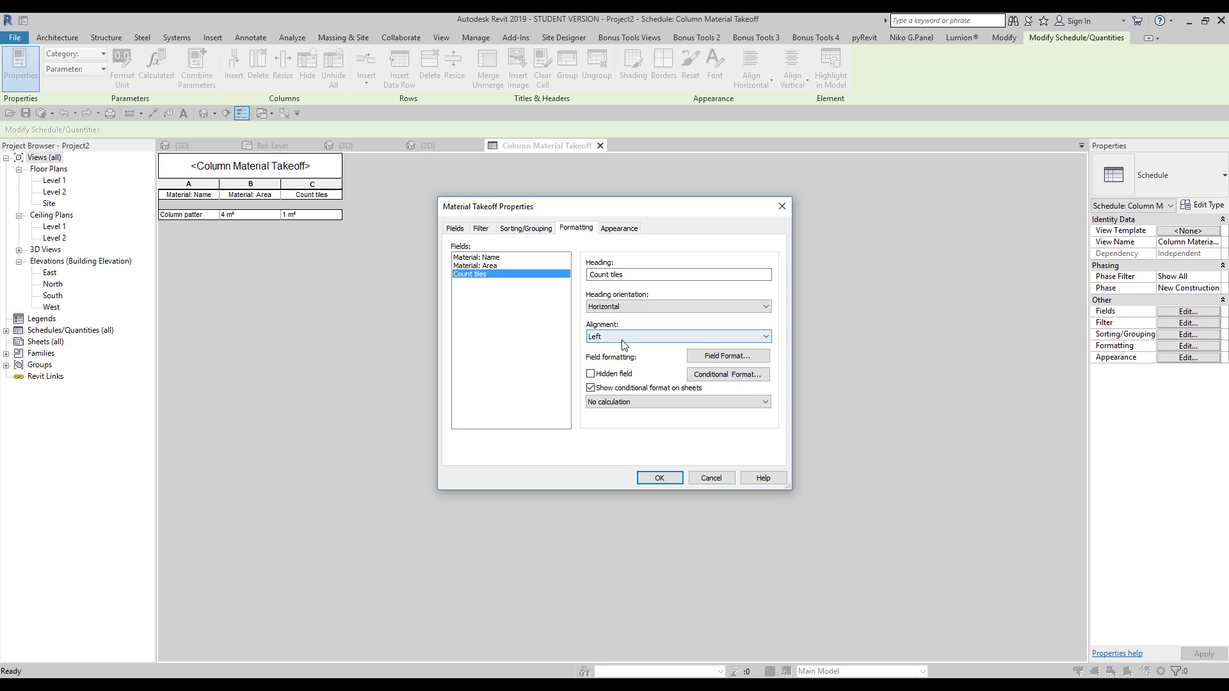
pyautogui.click(621, 402)
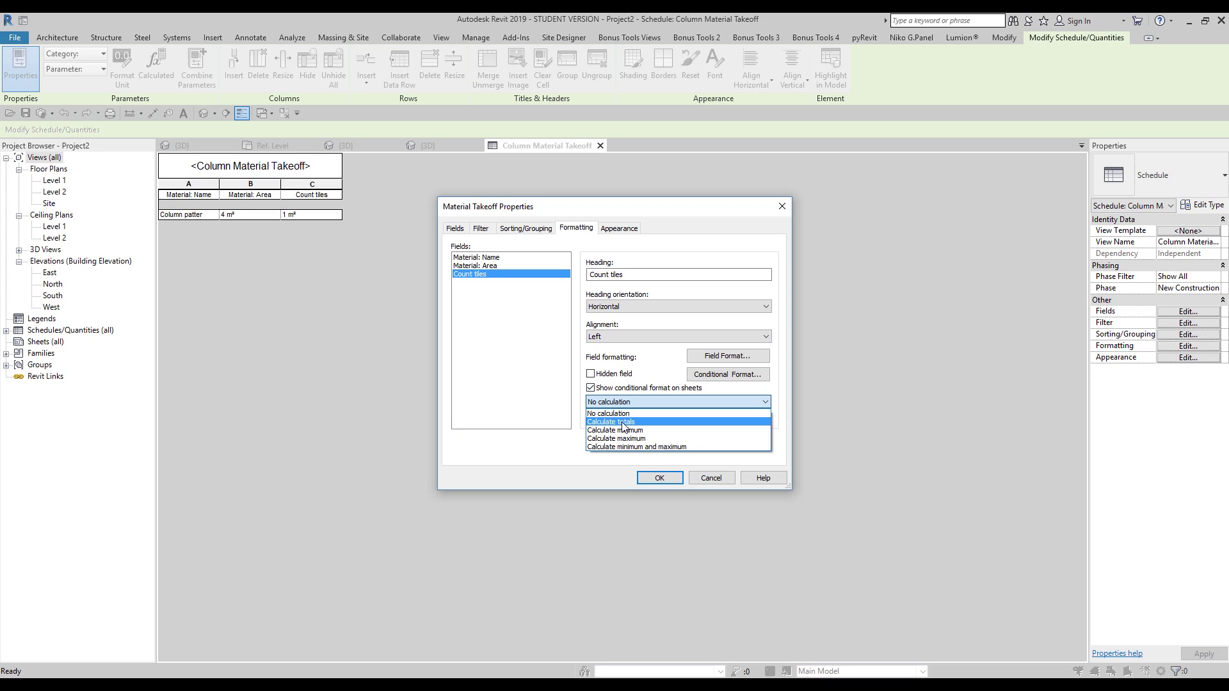
pyautogui.click(623, 422)
# Override the project format settings for Count tiles with rounding to the nearest 100 and no unit symbol.
pyautogui.click(714, 358)
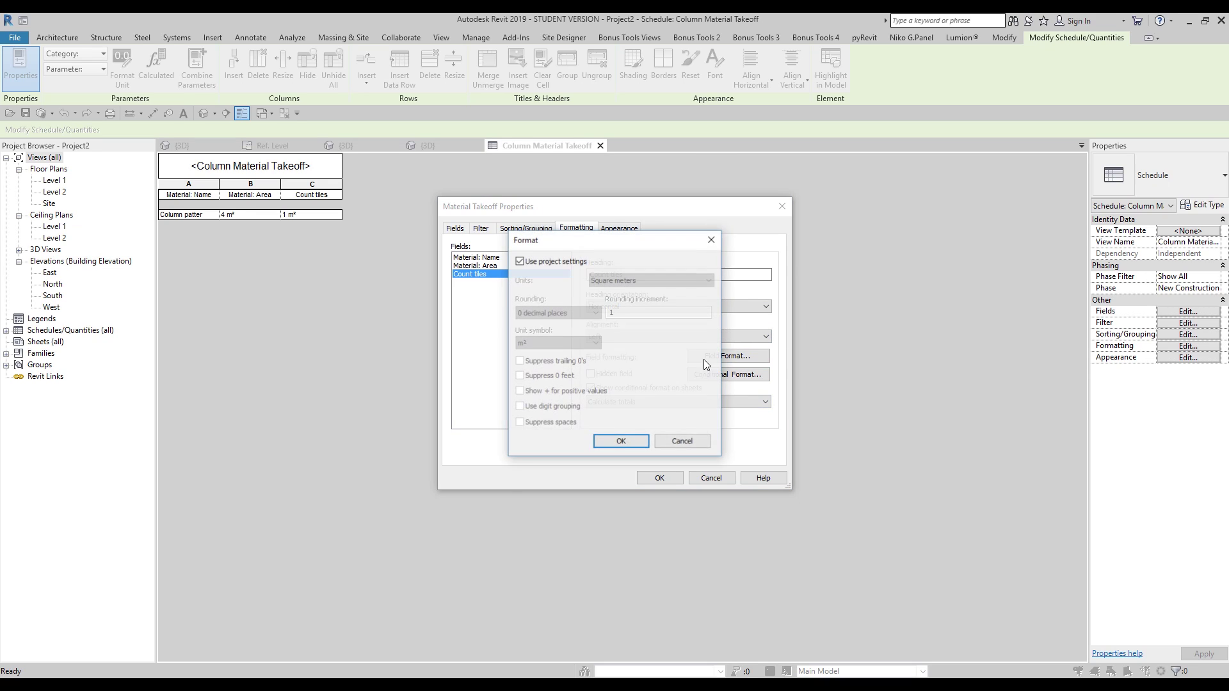
pyautogui.click(520, 261)
pyautogui.click(557, 313)
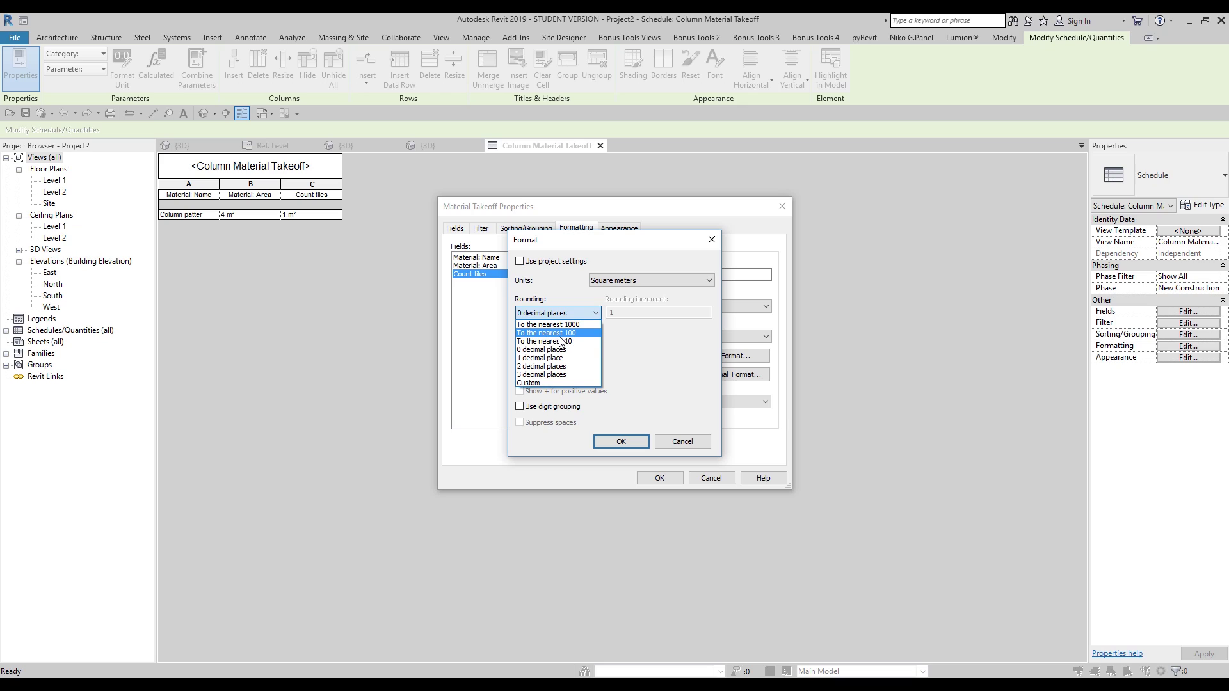
pyautogui.click(562, 333)
pyautogui.click(557, 343)
pyautogui.click(548, 356)
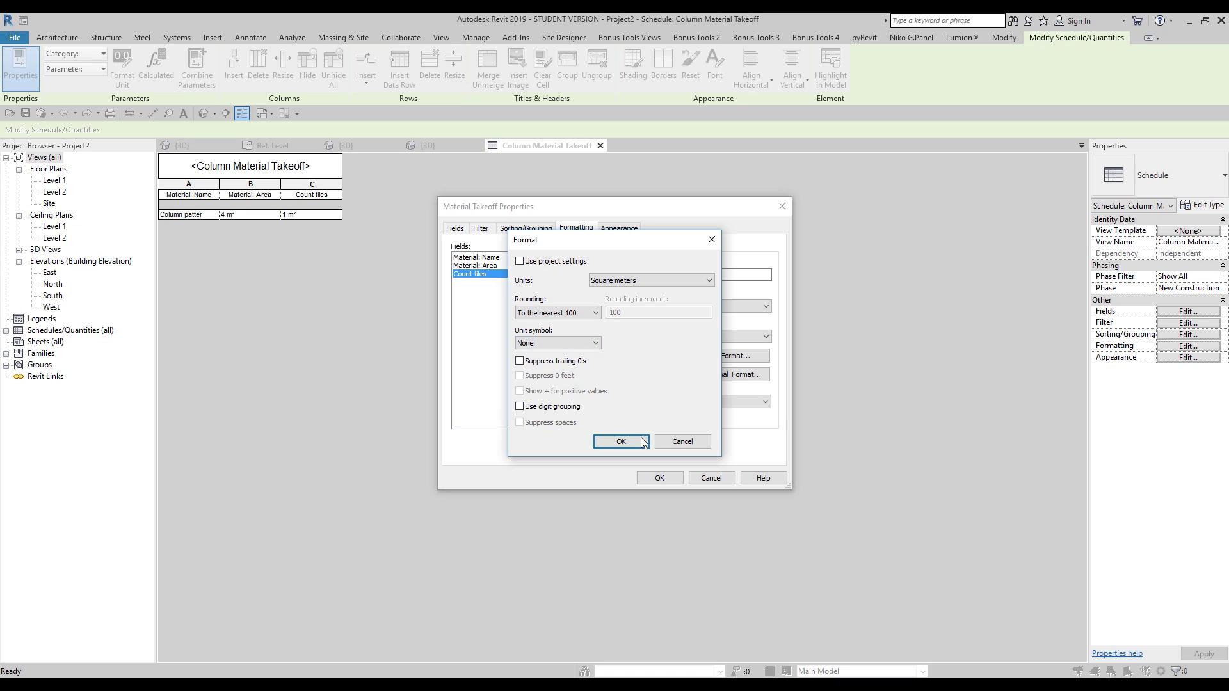
pyautogui.press('Return')
pyautogui.click(660, 478)
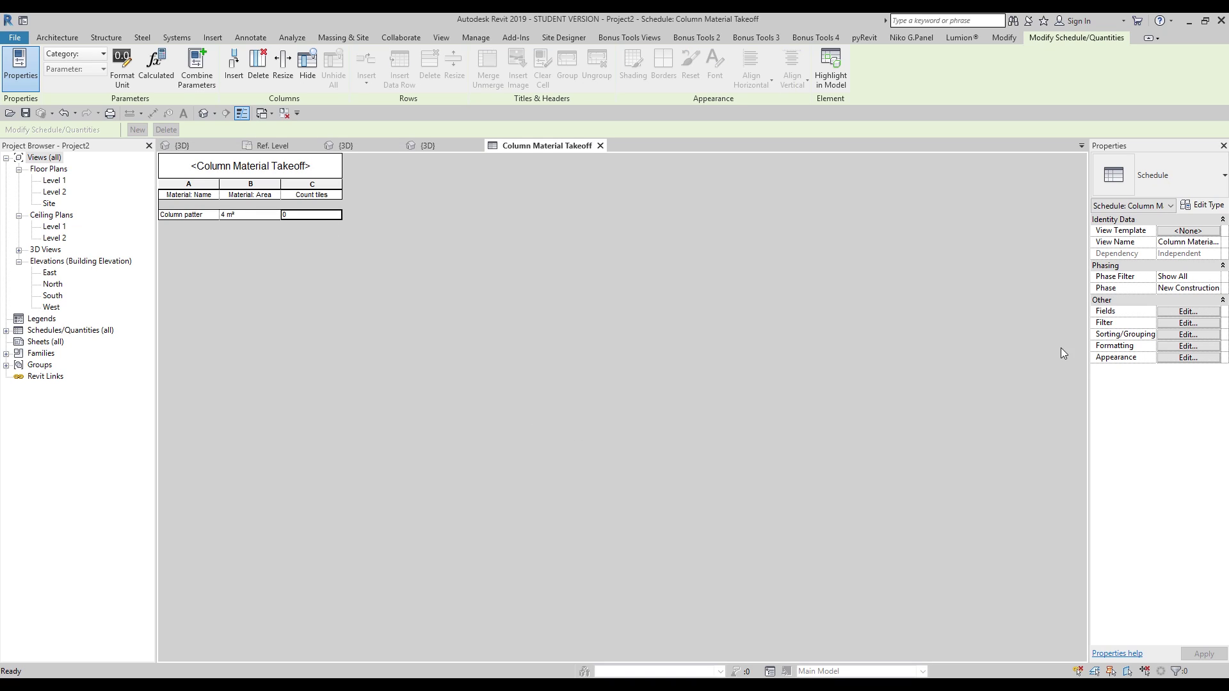
# Set the Count tiles field's rounding to 2 decimal places and check the schedule row.
pyautogui.click(1165, 310)
pyautogui.click(526, 228)
pyautogui.click(573, 230)
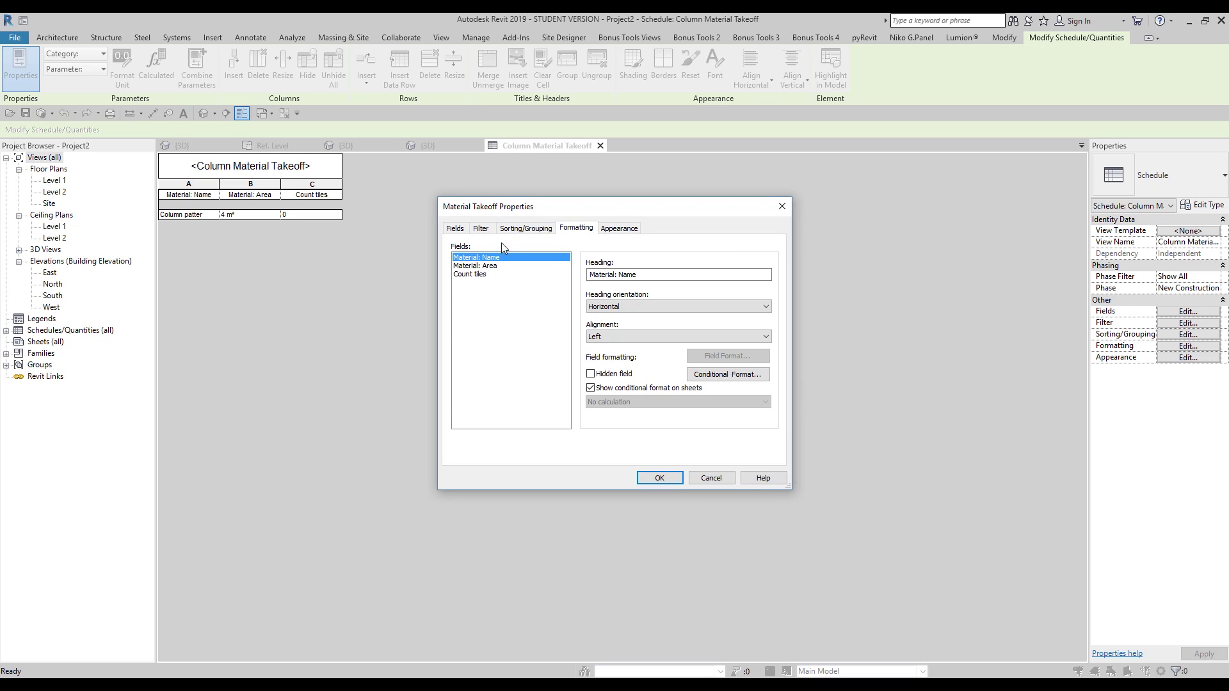
pyautogui.click(484, 275)
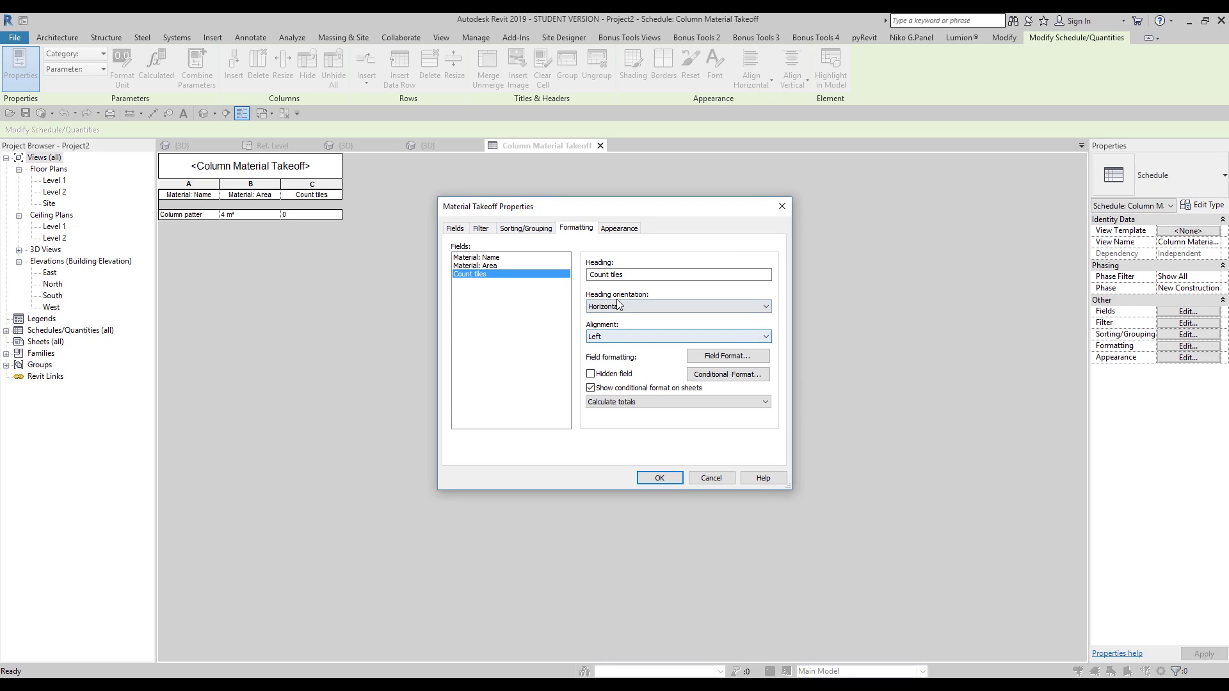
pyautogui.click(728, 356)
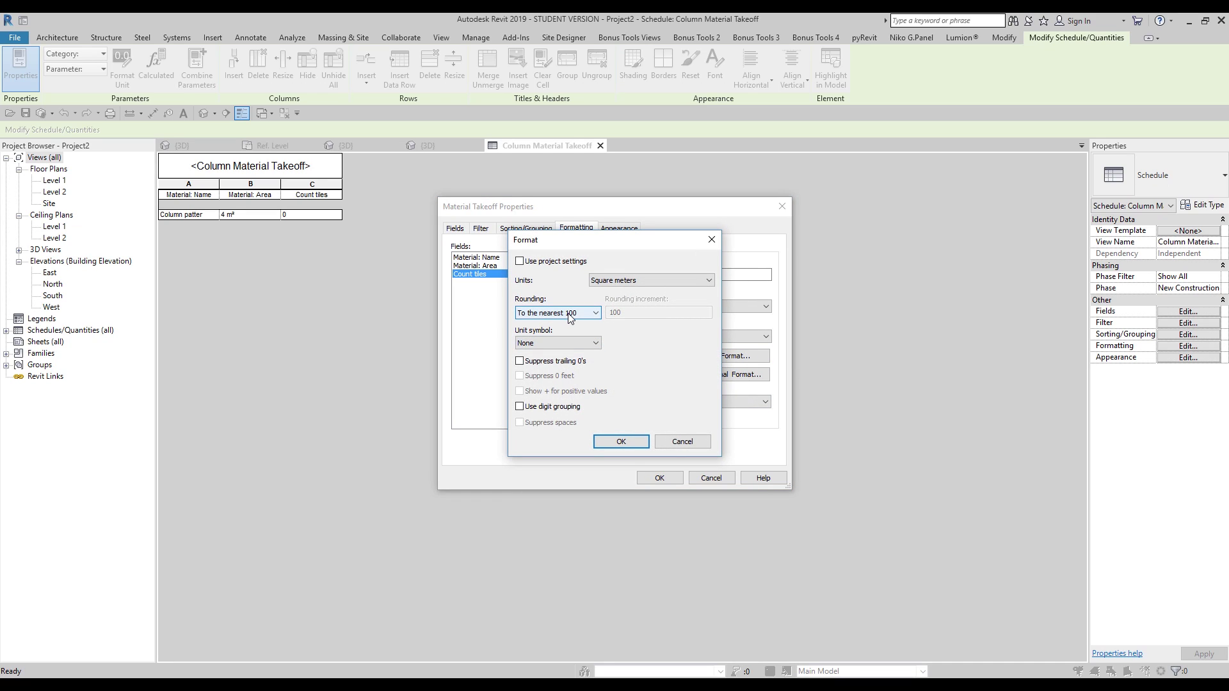
pyautogui.click(570, 313)
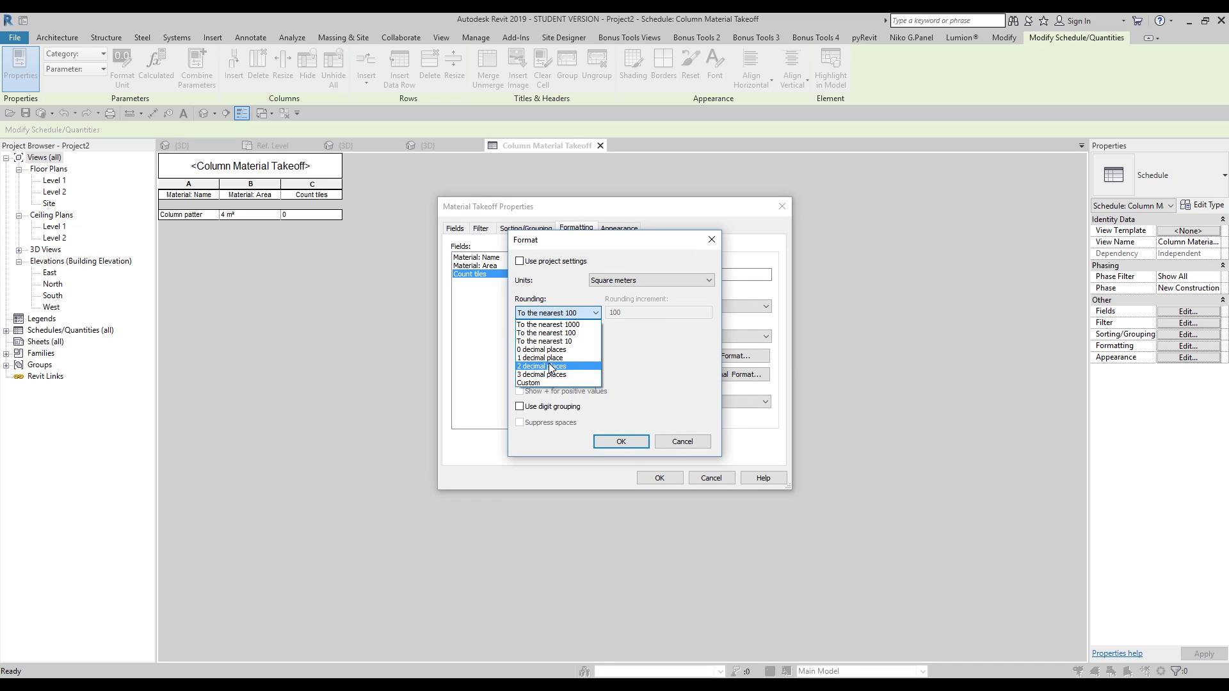
pyautogui.click(563, 360)
pyautogui.click(613, 441)
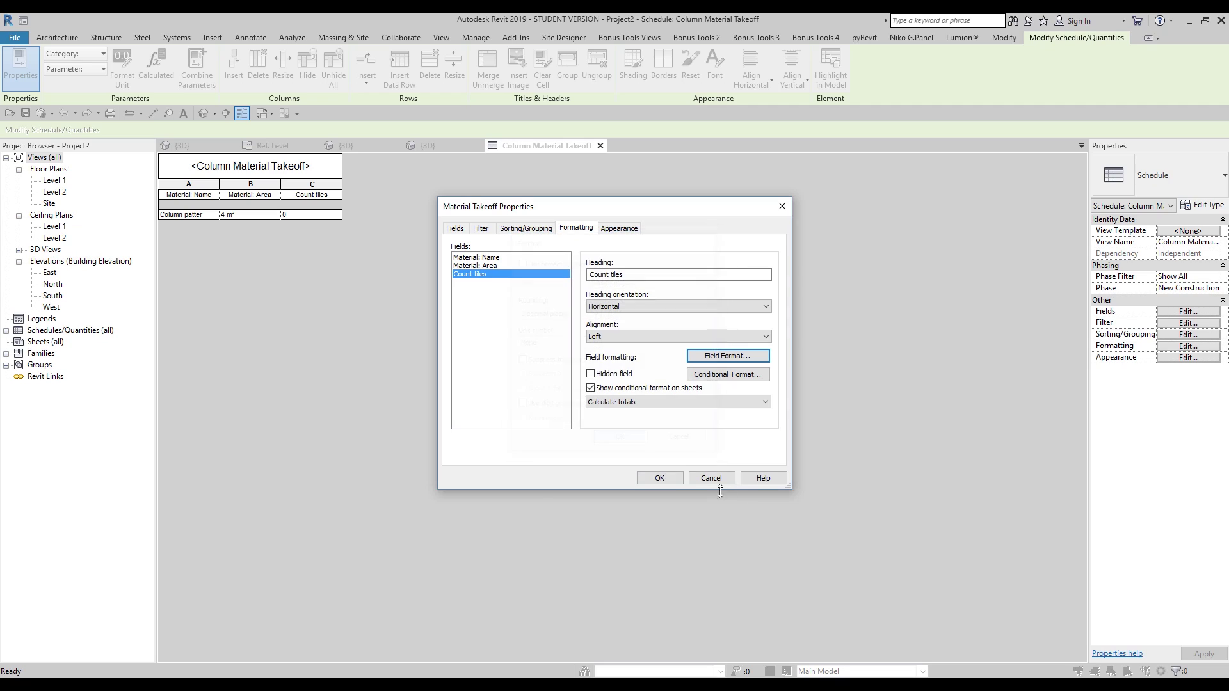
pyautogui.click(674, 476)
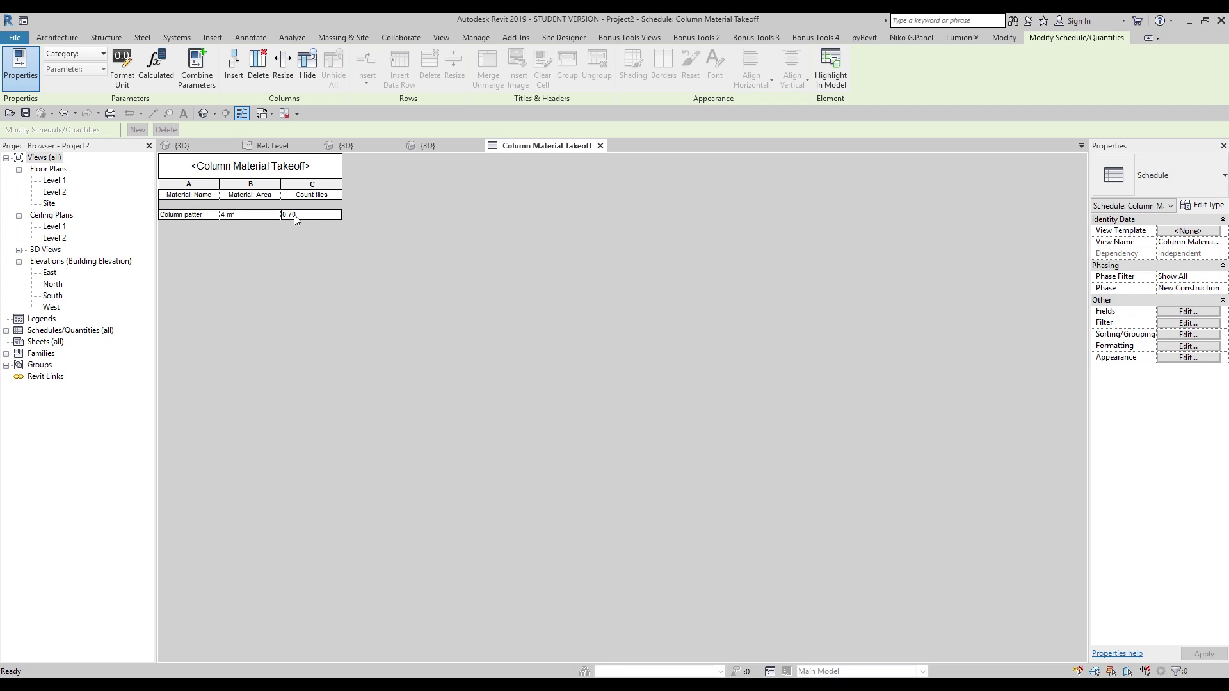
pyautogui.click(609, 632)
pyautogui.click(244, 218)
# Edit the Count tiles formula to multiply Material: Area / (2.5 * 2.5) by 100.
pyautogui.click(1187, 312)
pyautogui.click(666, 309)
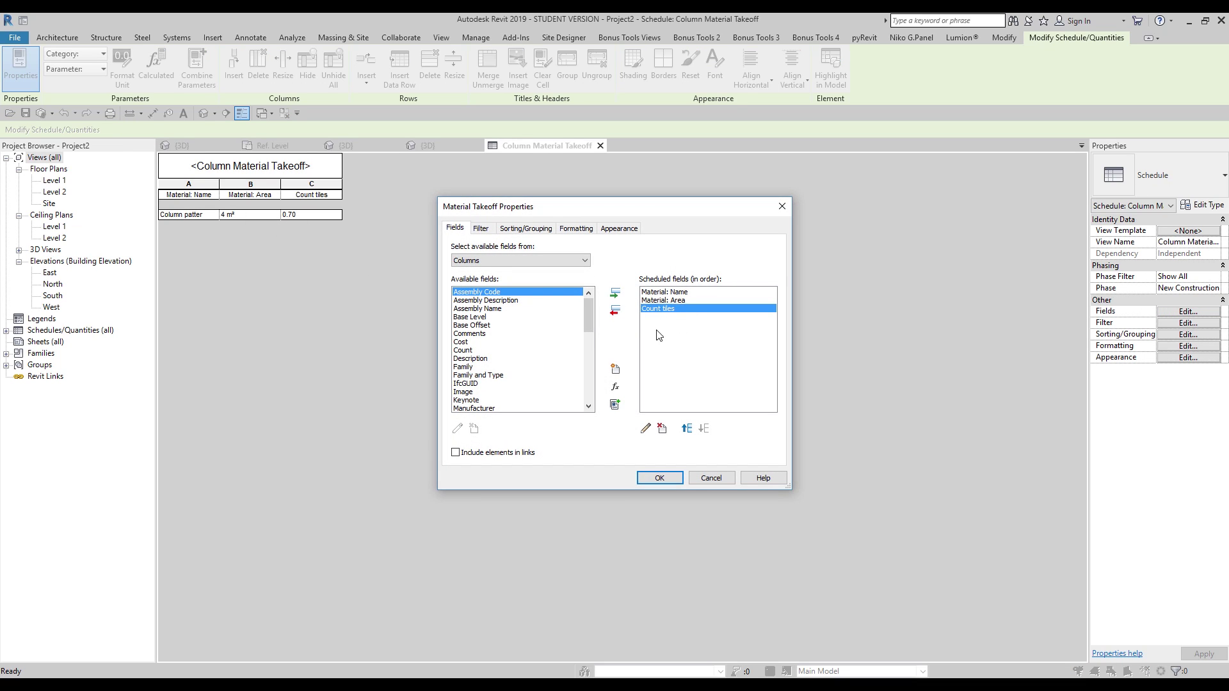
pyautogui.click(525, 229)
pyautogui.click(575, 228)
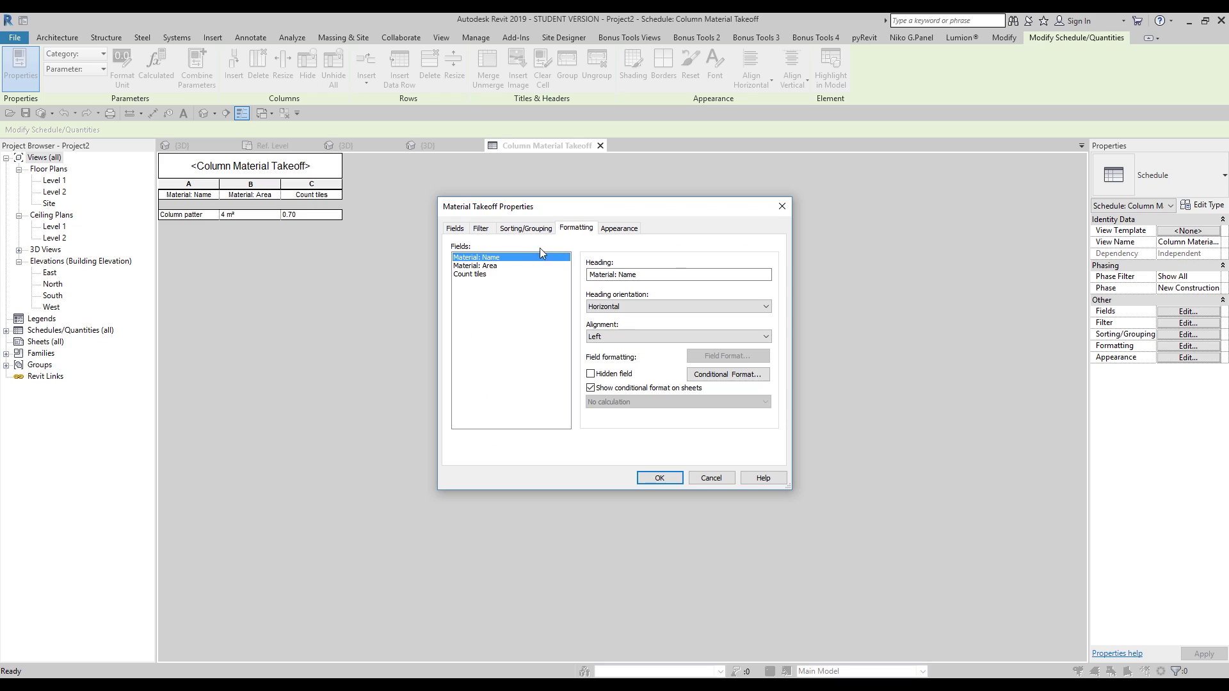
pyautogui.click(455, 228)
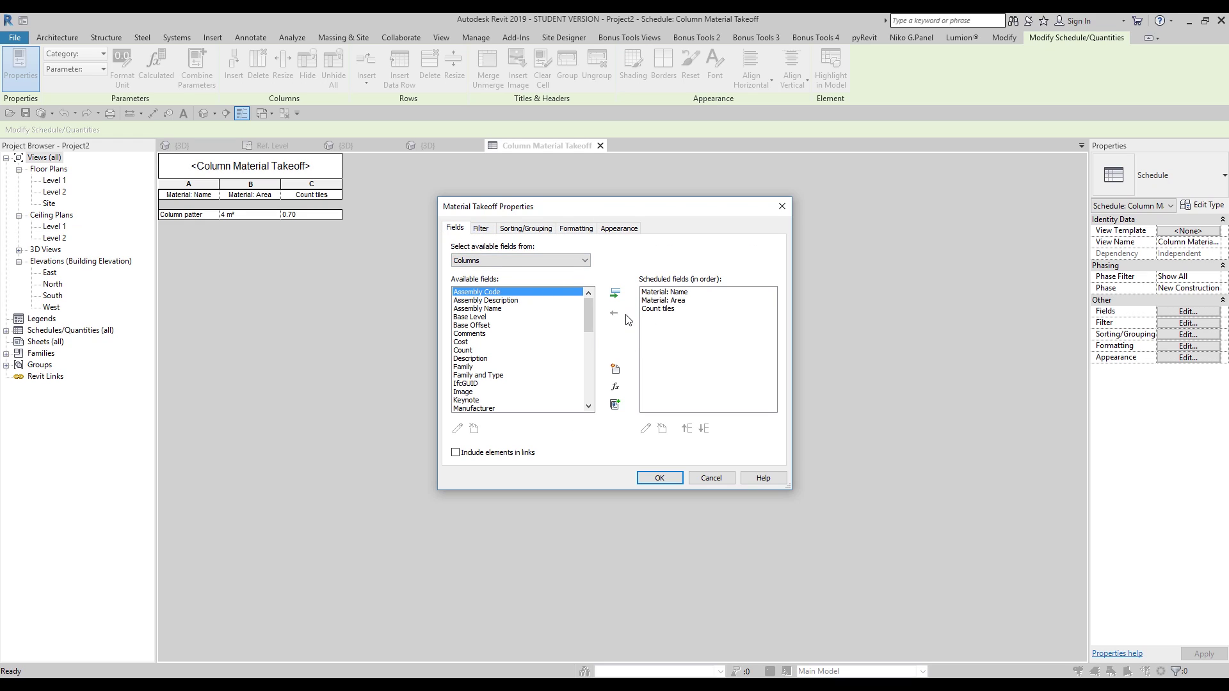
pyautogui.click(666, 311)
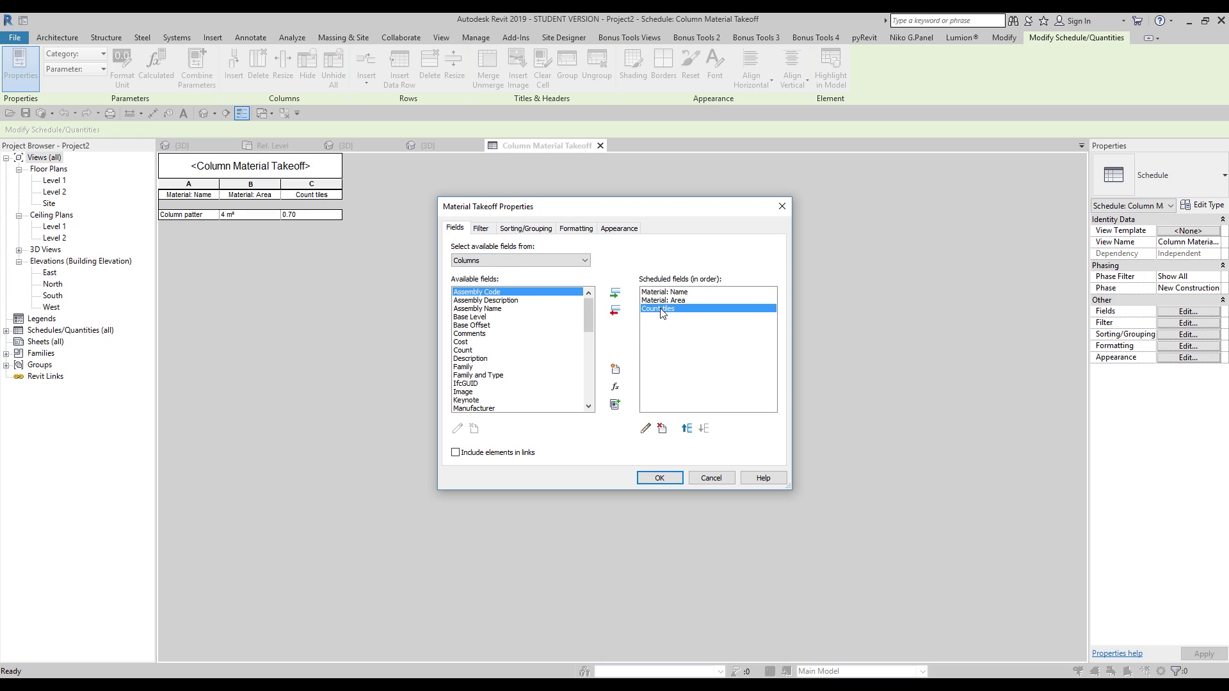
pyautogui.click(646, 428)
pyautogui.click(402, 400)
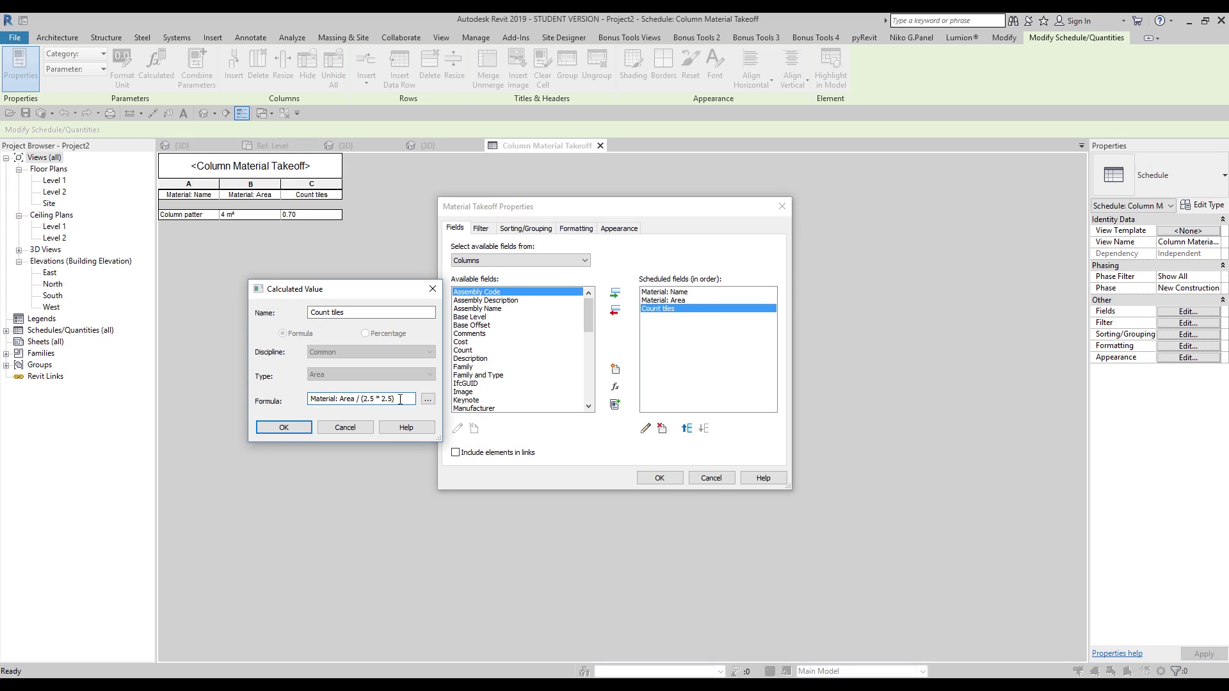
pyautogui.write('100)(')
pyautogui.click(298, 429)
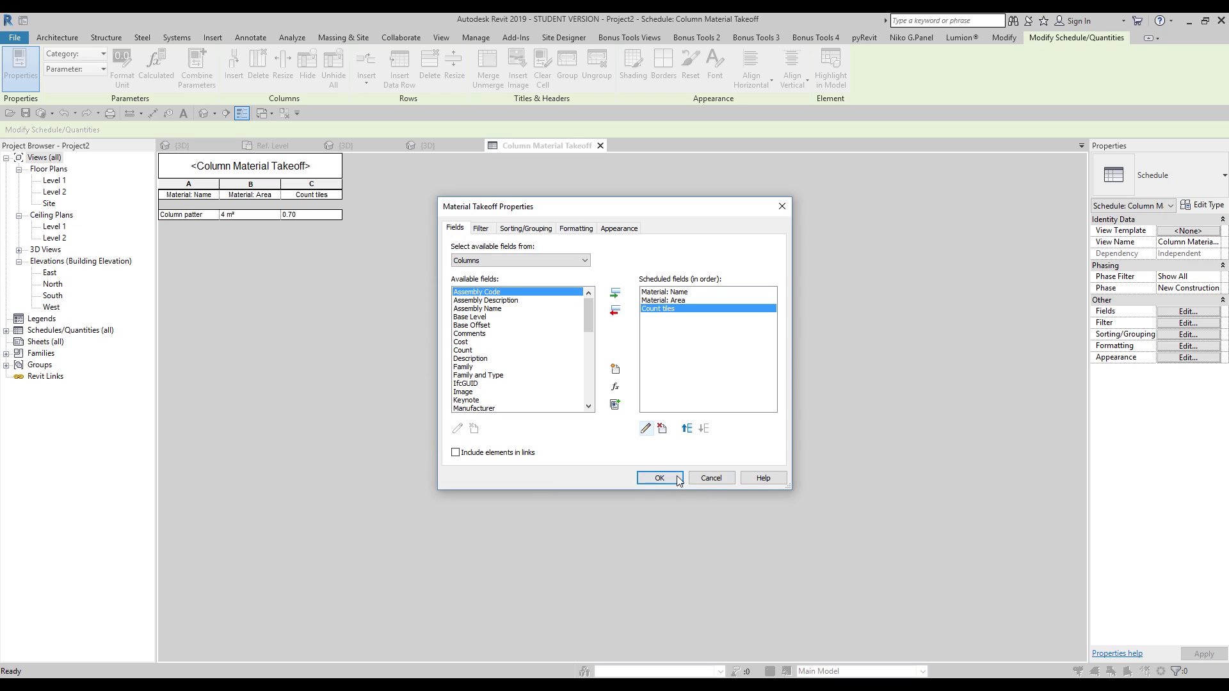
pyautogui.click(677, 476)
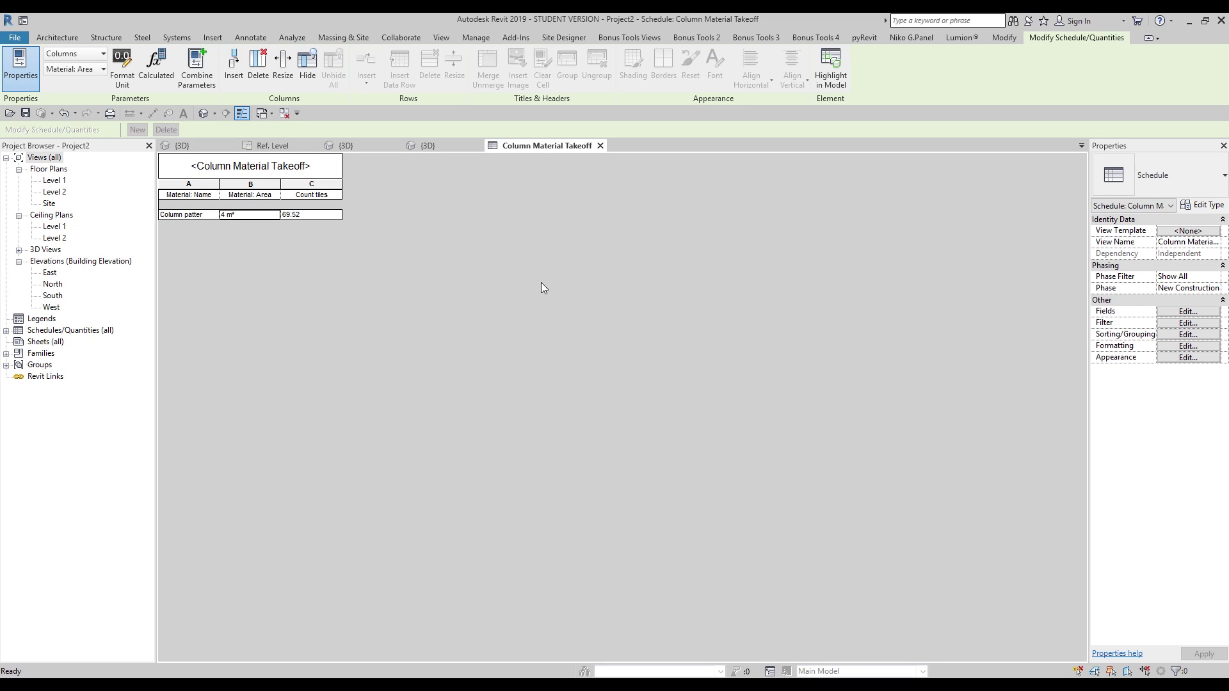
# Change the Count tiles field's rounding so the takeoff shows the tile count without decimals.
pyautogui.click(1188, 311)
pyautogui.click(576, 229)
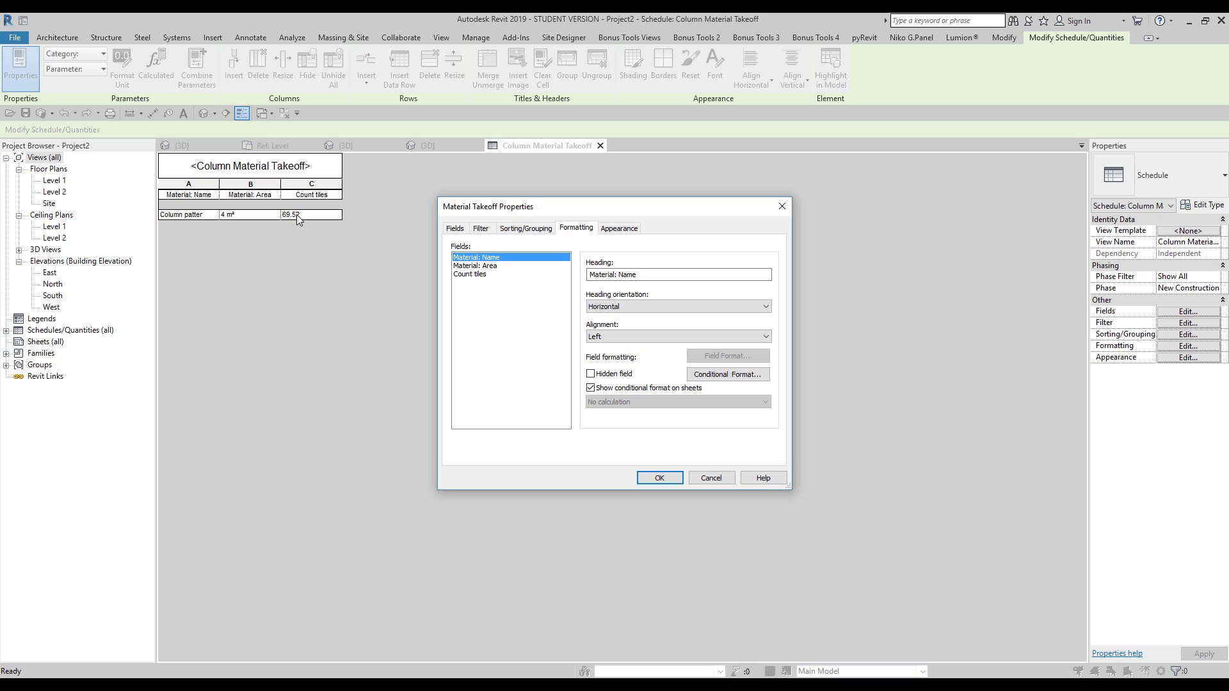
pyautogui.click(477, 274)
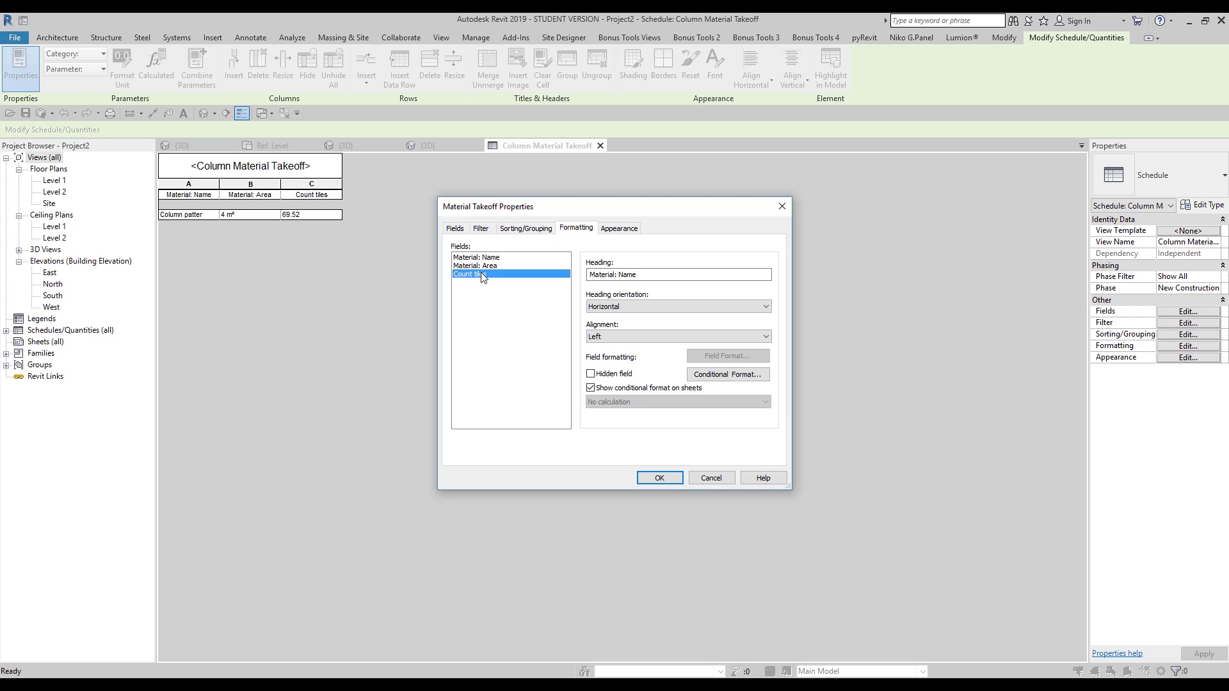
pyautogui.click(707, 357)
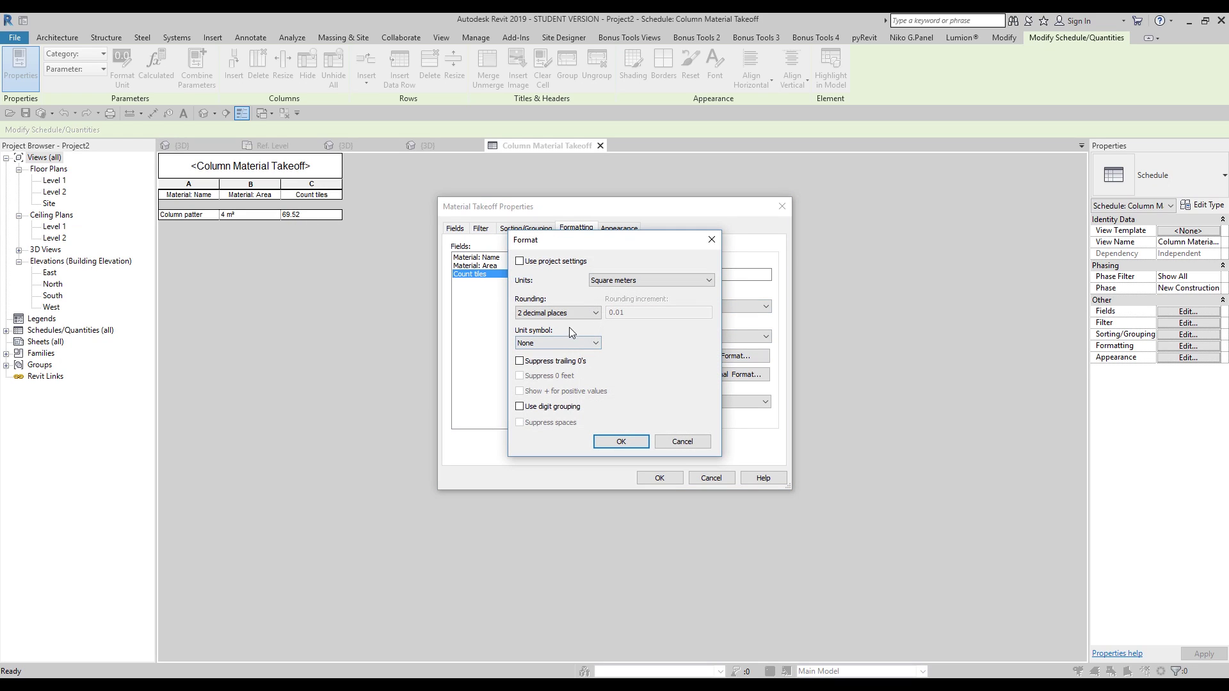
pyautogui.click(578, 312)
pyautogui.click(543, 323)
pyautogui.click(644, 446)
pyautogui.click(639, 475)
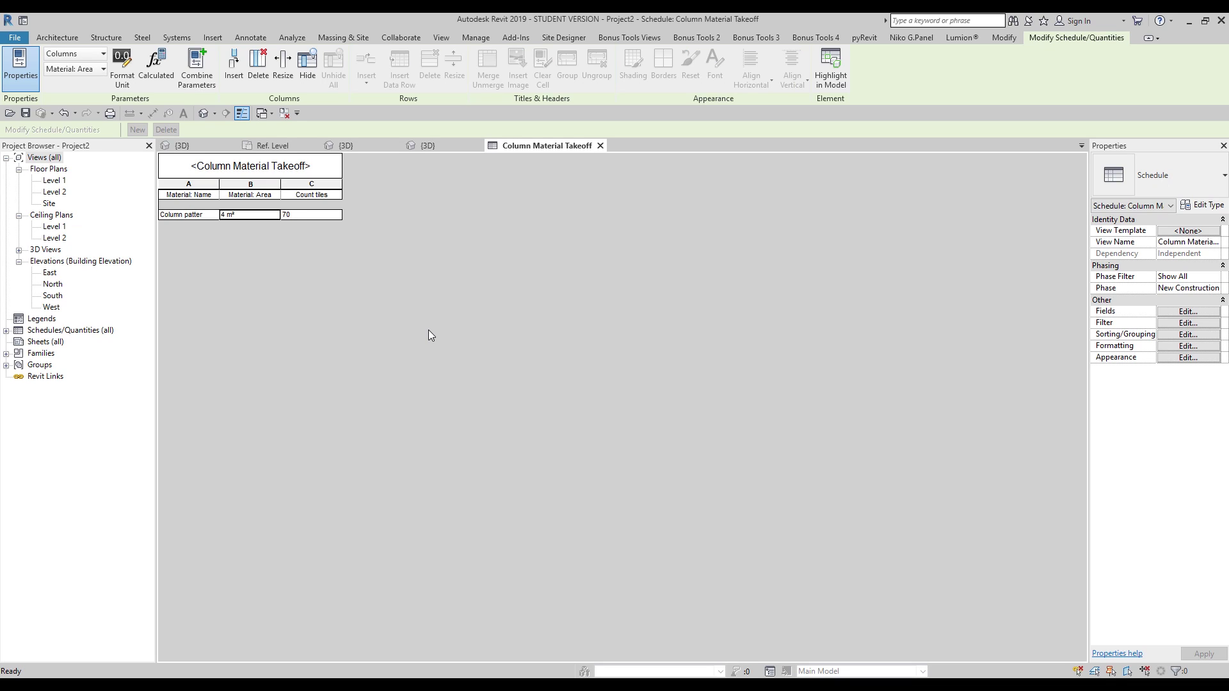